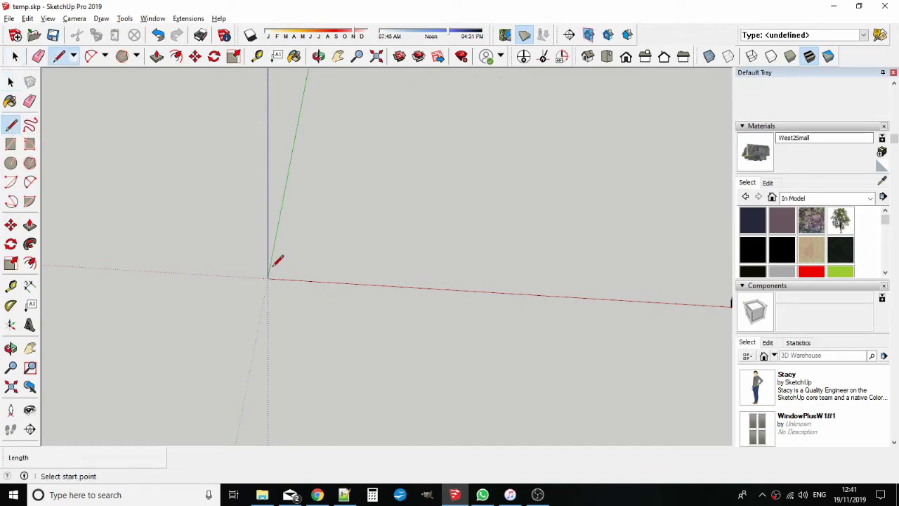
Step: Draw a 0.9 m line along the red axis starting at the origin
left_click(268, 278)
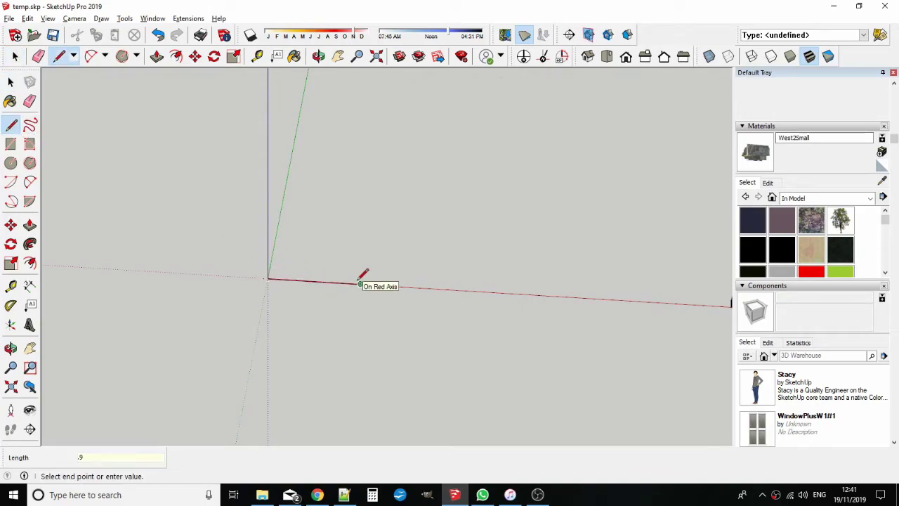
type(".9")
key("Return")
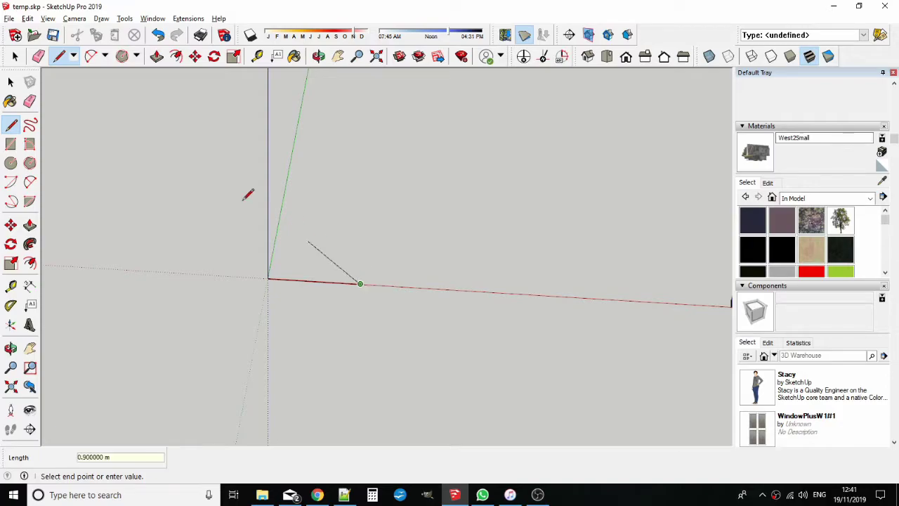
Step: Close the line with a half-circle 2-Point Arc to form a semicircular face
left_click(30, 182)
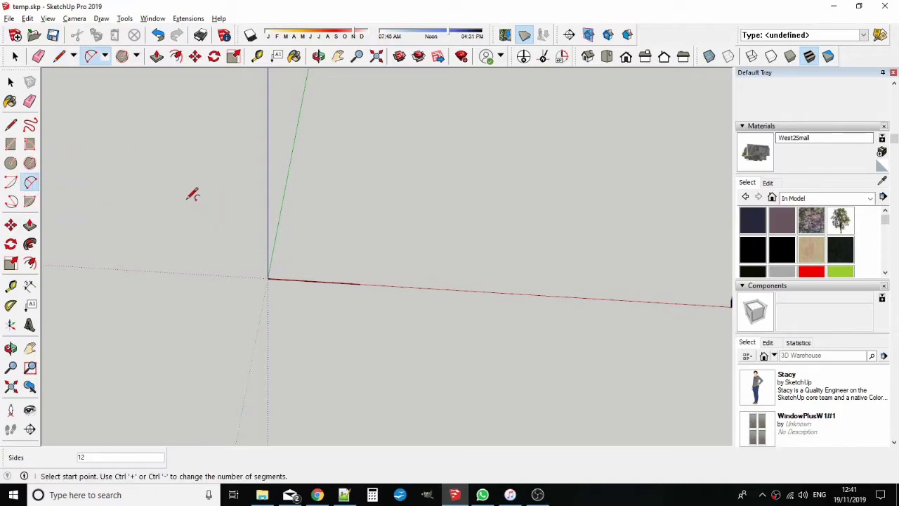
left_click(268, 278)
left_click(360, 283)
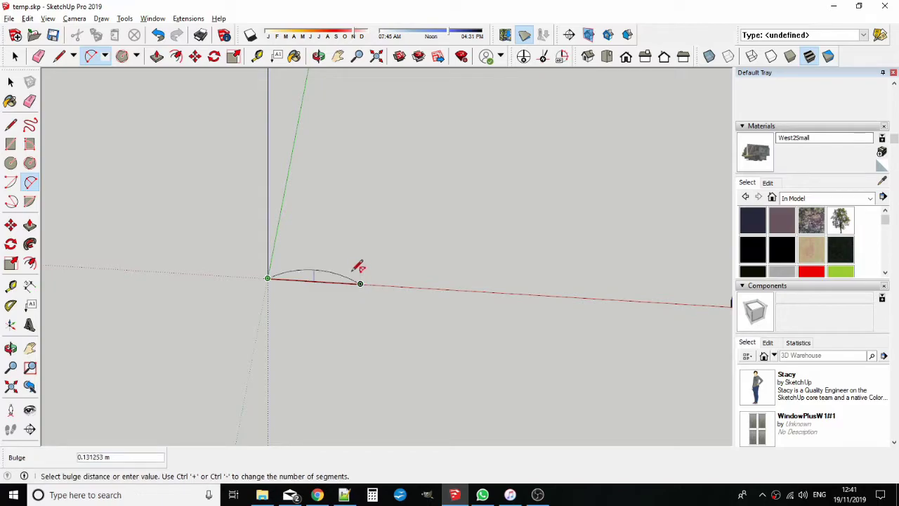
middle_click_drag(363, 259, 126, 237)
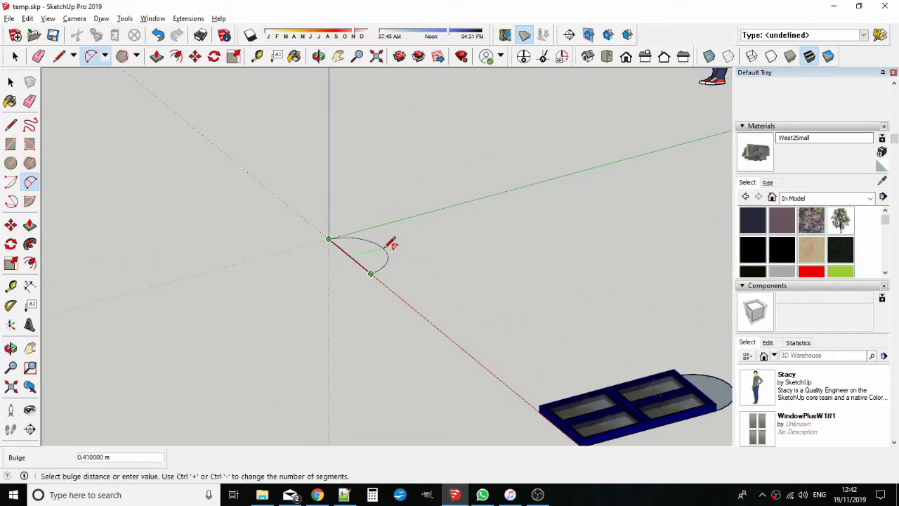
left_click(393, 242)
middle_click_drag(387, 242, 470, 334)
left_click(11, 82)
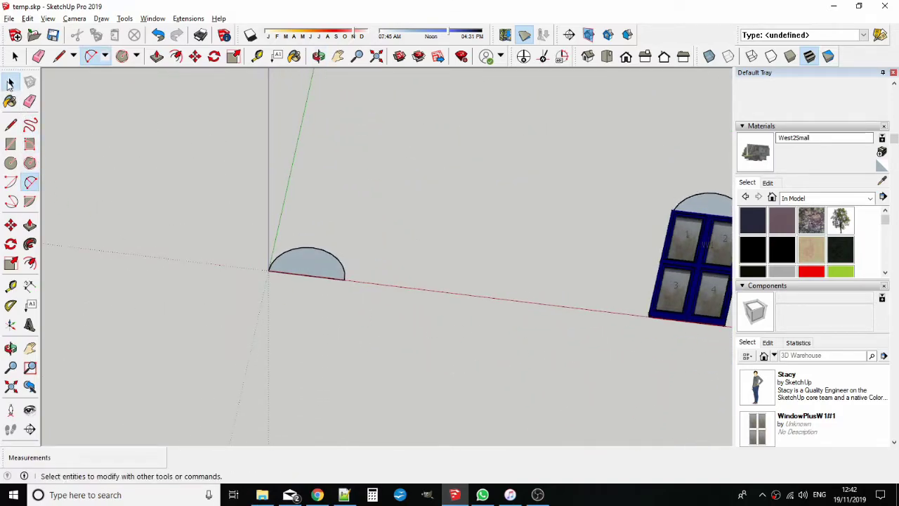
Step: Create a WinDoorPlus custom-shaped window from the half-circle face with default 0.0635 m frame and 0.4064 m wall
left_click(302, 265)
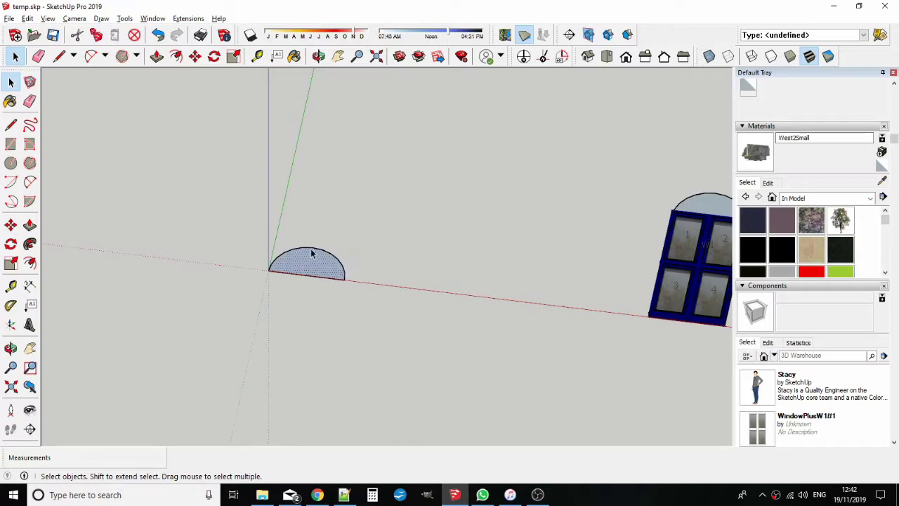
left_click(189, 18)
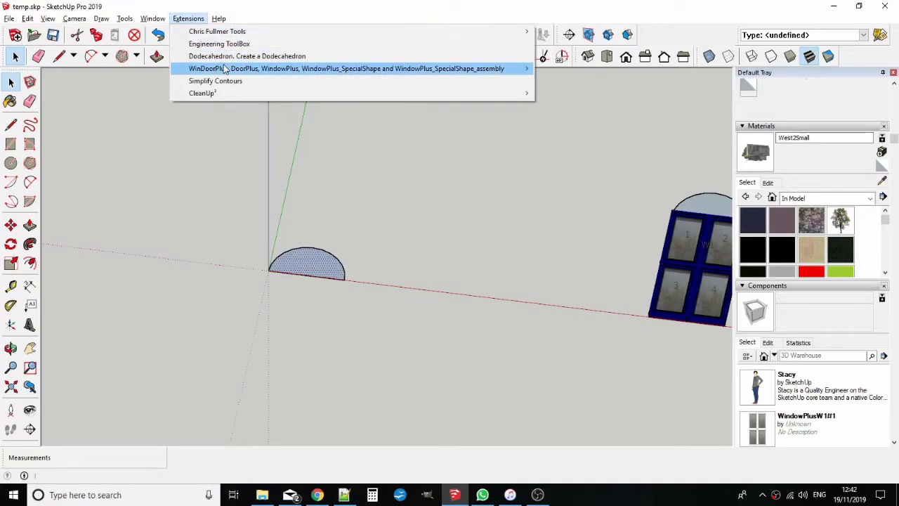
mouse_move(491, 68)
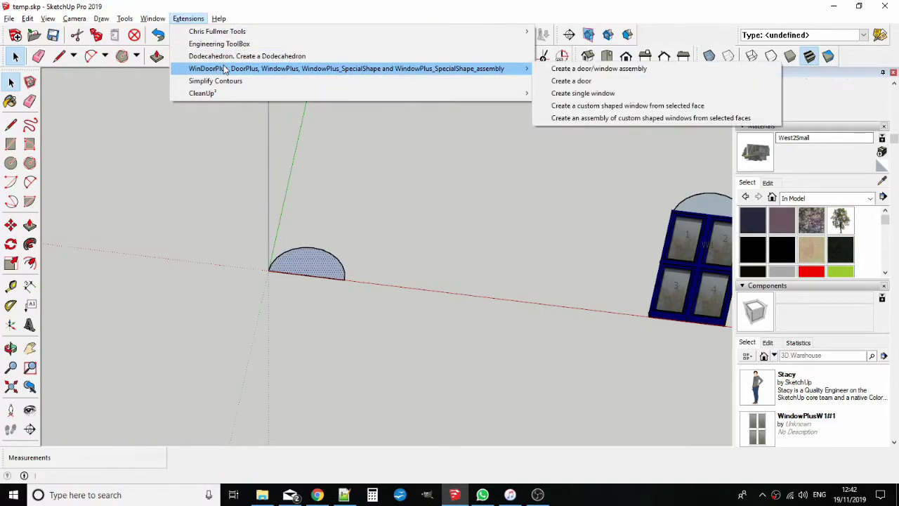
left_click(627, 107)
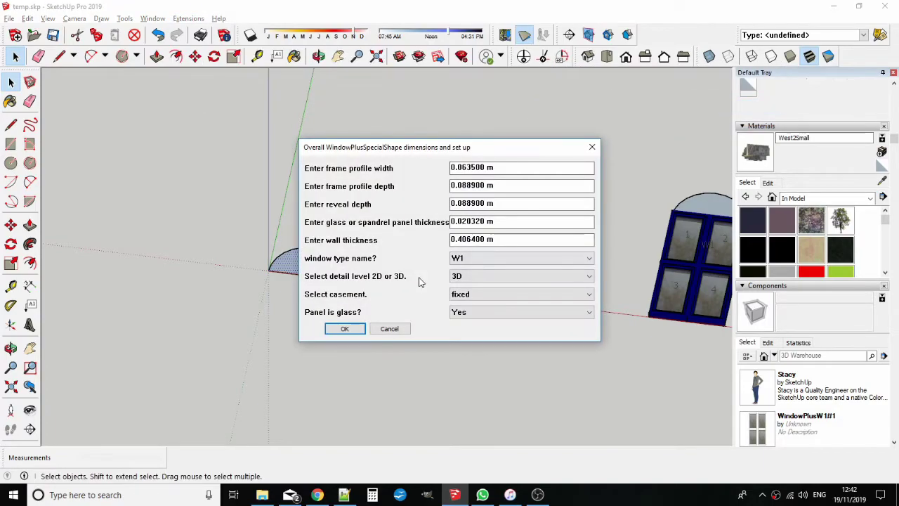
left_click(353, 328)
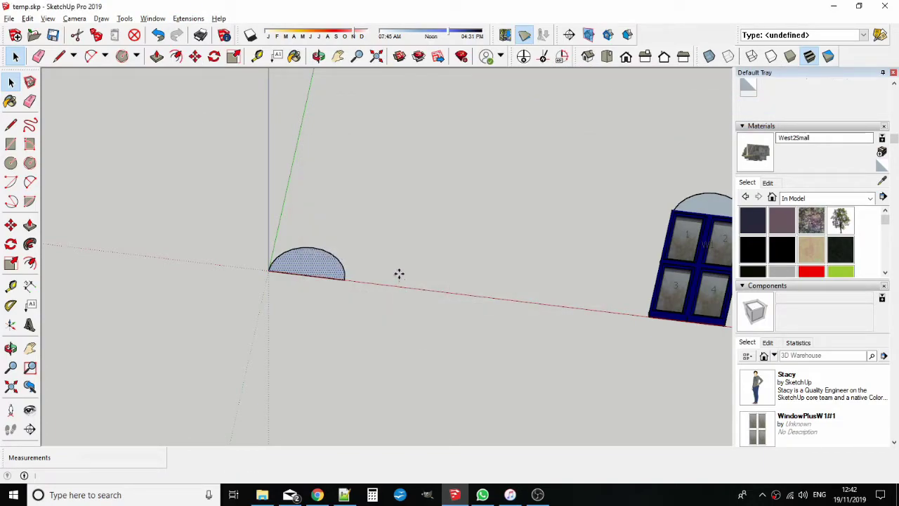
Step: Place the arched window beside the half circle and select its glass face inside the component
left_click(449, 271)
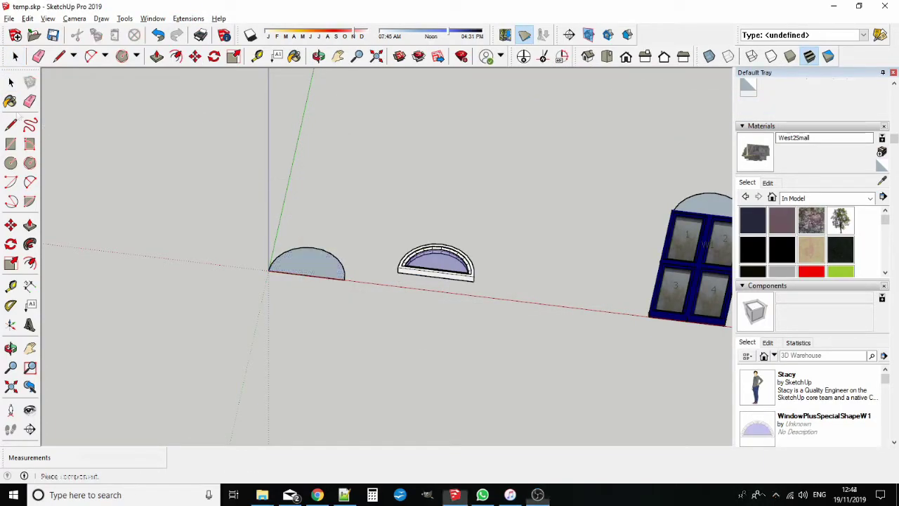
double_click(439, 266)
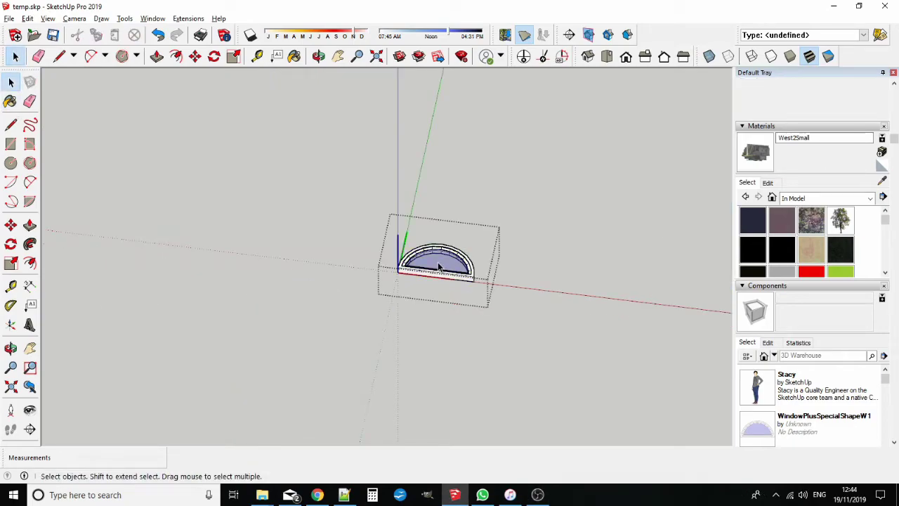
scroll(437, 266, "up", 5)
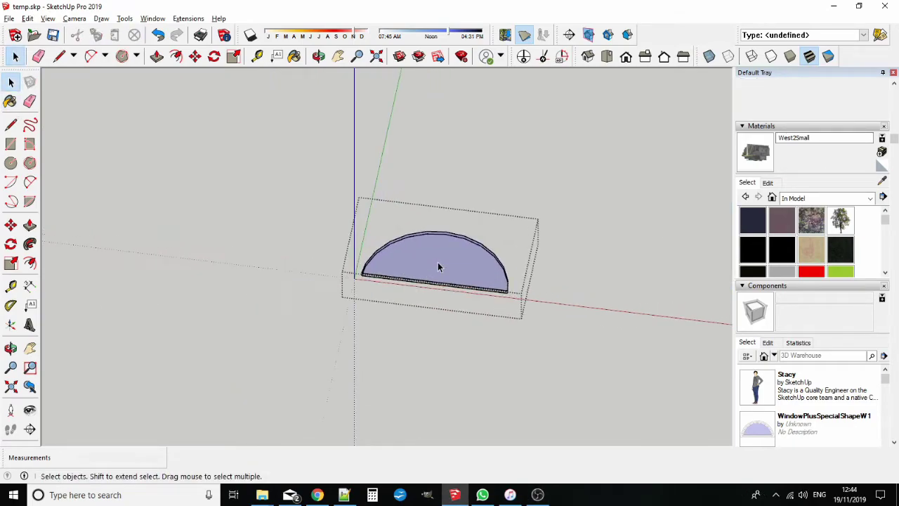
left_click(437, 263)
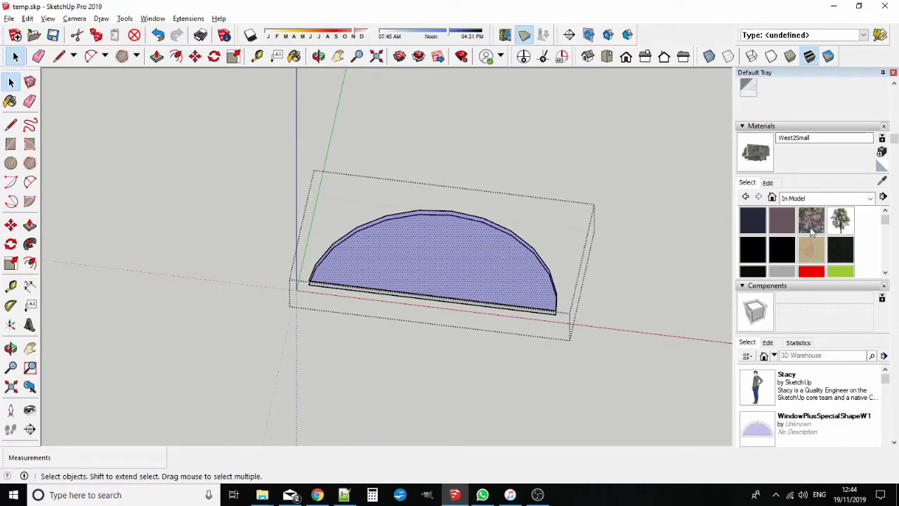
Step: Paint the window's glass face with the Glass 1 material
scroll(842, 285, "down", 3)
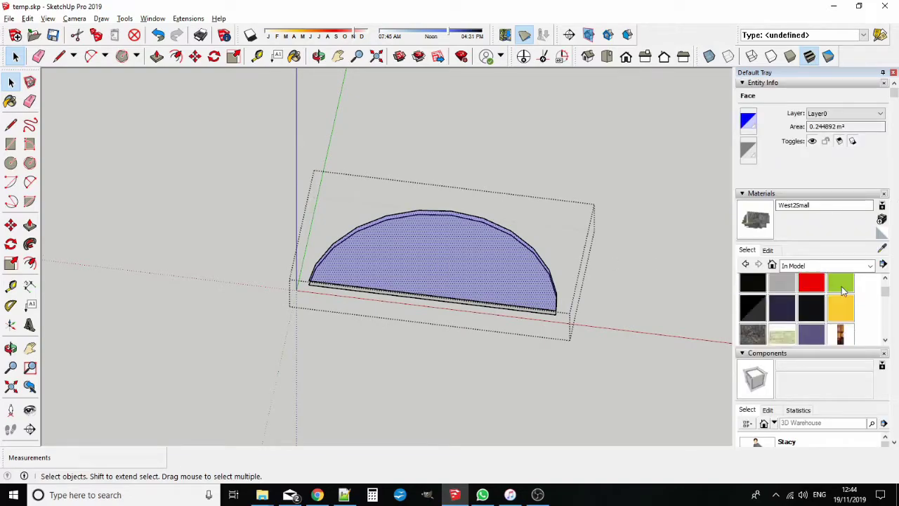
scroll(842, 290, "down", 3)
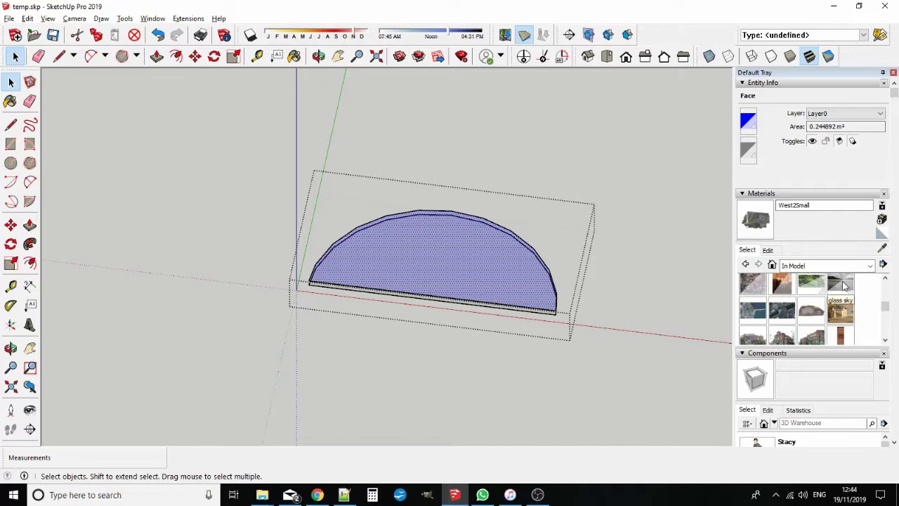
left_click(841, 283)
left_click(474, 346)
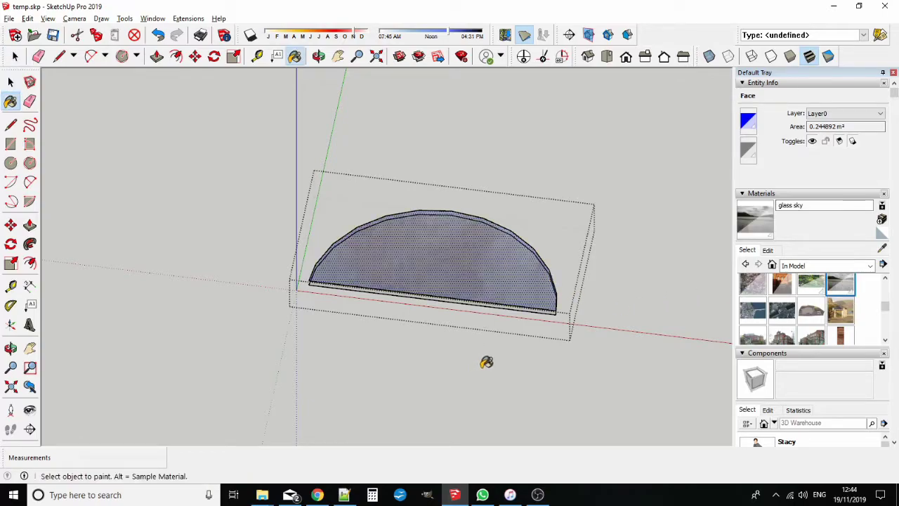
middle_click_drag(485, 361, 554, 187)
scroll(541, 232, "up", 3)
scroll(534, 260, "up", 2)
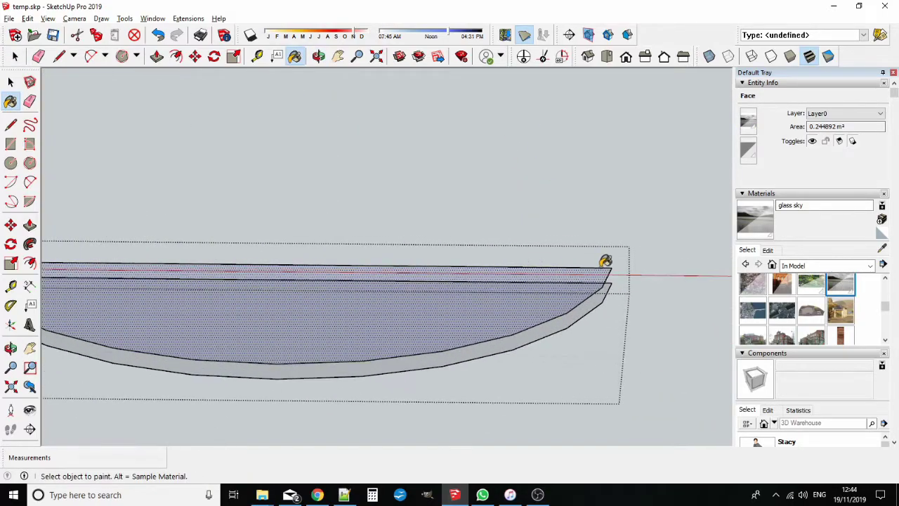
left_click(752, 283)
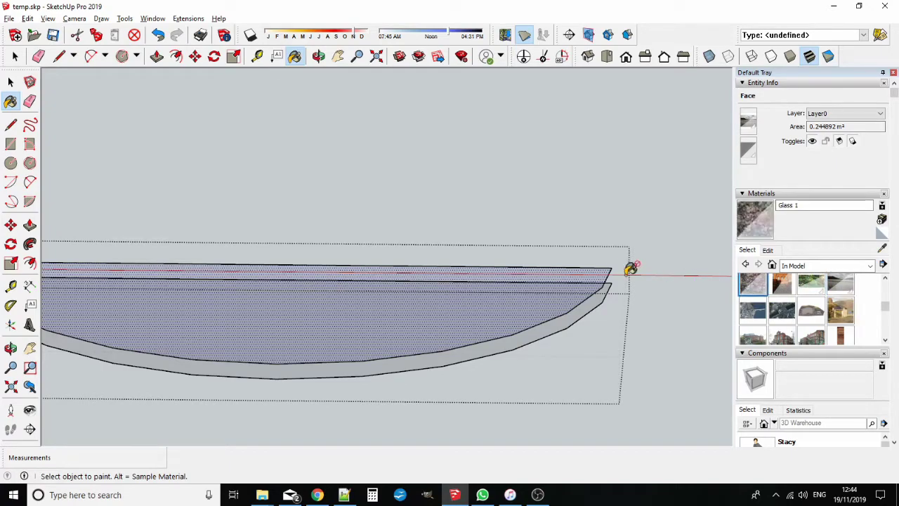
middle_click_drag(604, 269, 574, 253)
scroll(573, 253, "down", 5)
middle_click_drag(580, 179, 554, 343)
left_click(11, 82)
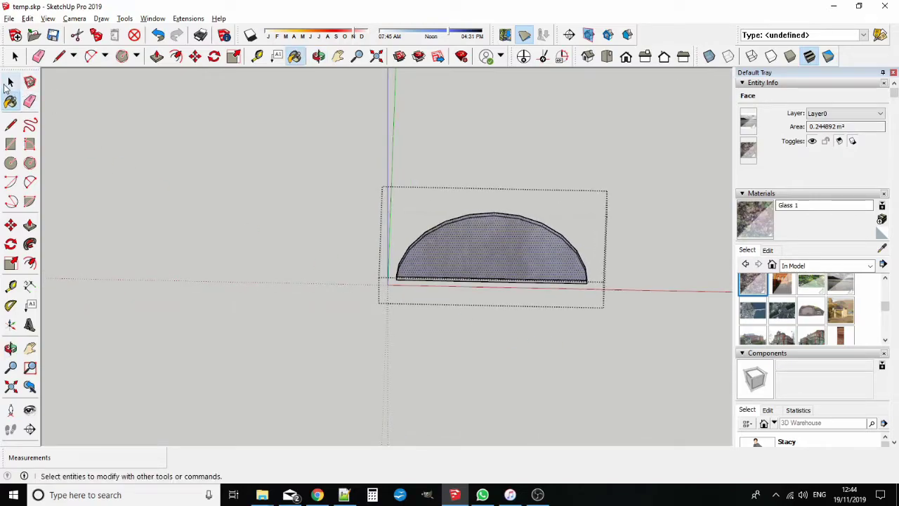
Step: Exit the component and set the window's custom-shape edit mode to 2D
left_click(180, 140)
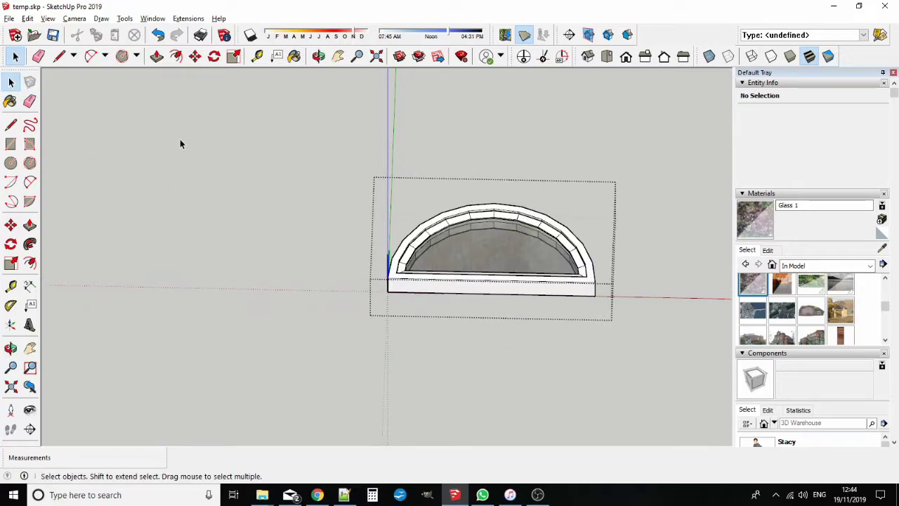
middle_click_drag(179, 139, 375, 251)
right_click(386, 249)
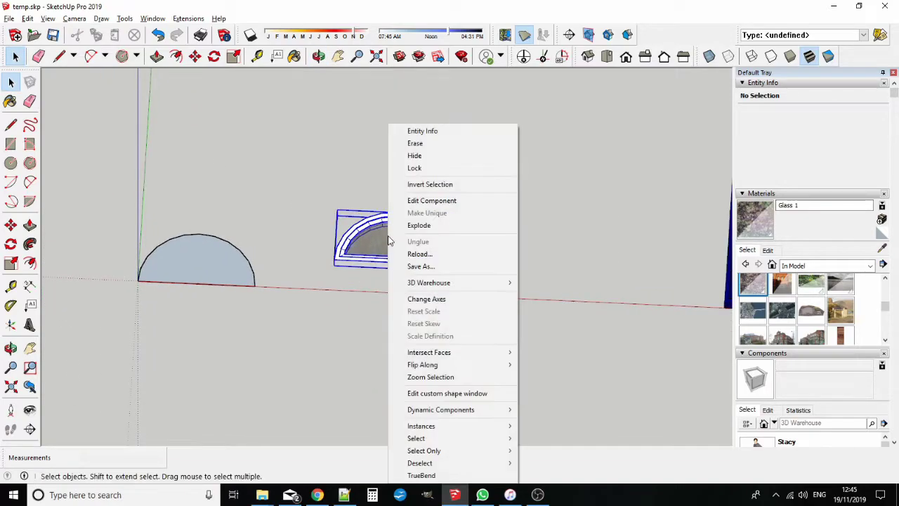
left_click(429, 393)
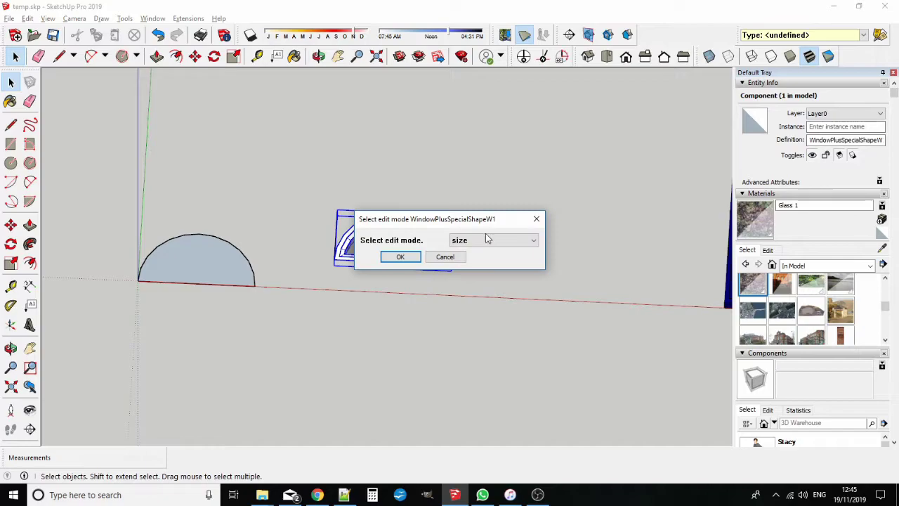
left_click(487, 240)
left_click(472, 262)
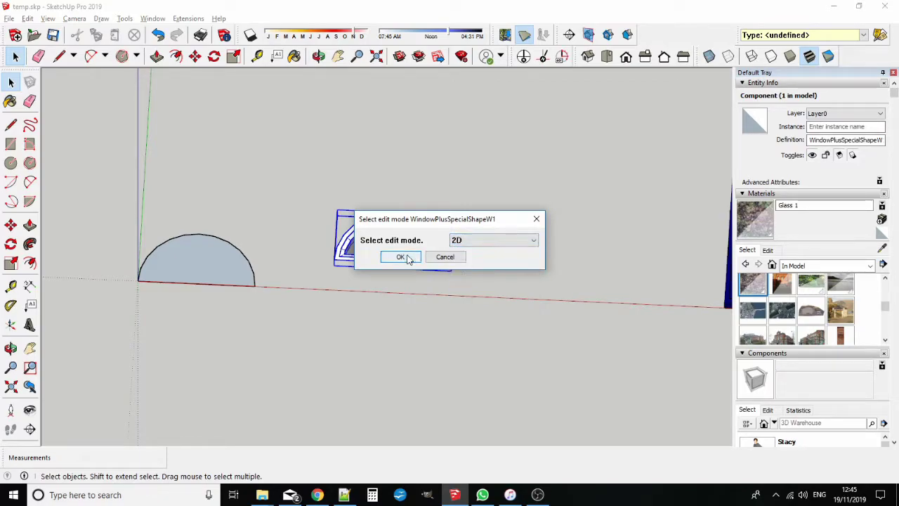
left_click(403, 257)
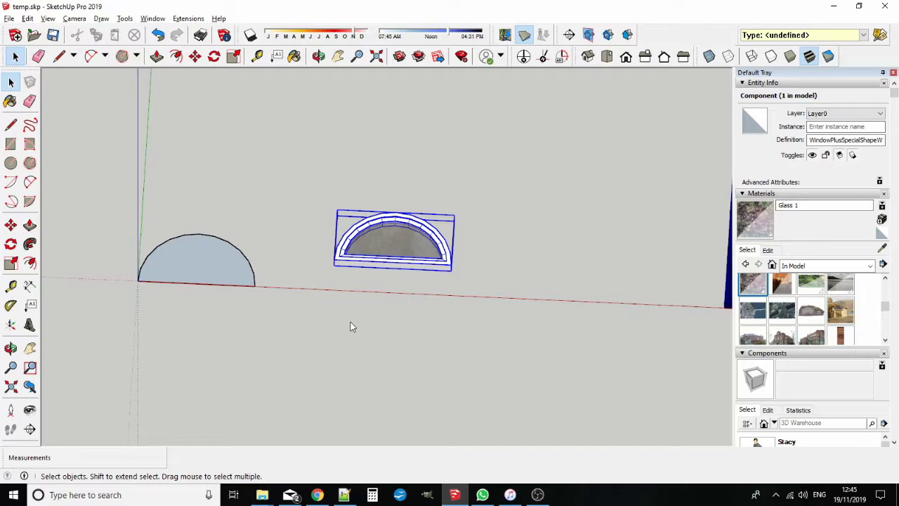
Step: Orbit around the window to inspect the arched Glass 1 pane
mouse_move(427, 263)
middle_mouse_down()
mouse_move(451, 104)
mouse_move(437, 292)
mouse_move(429, 256)
middle_mouse_up()
scroll(415, 232, "up", 6)
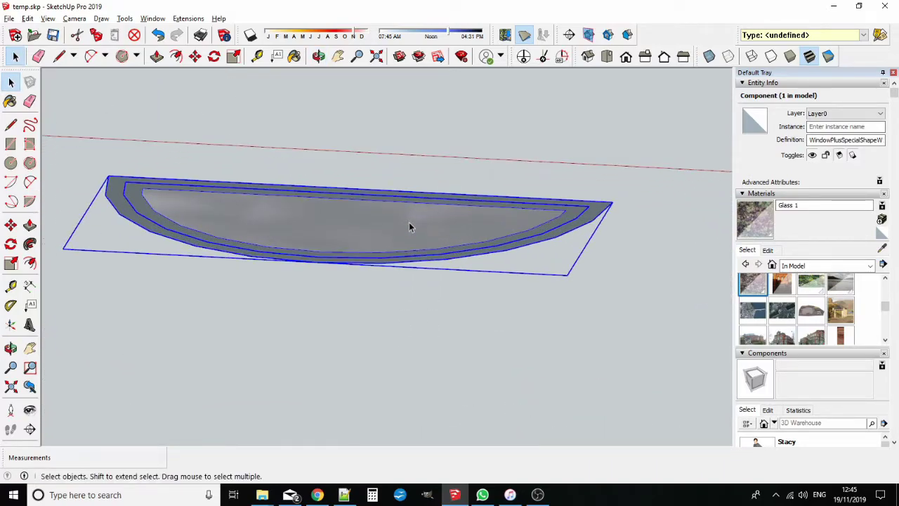
middle_click_drag(424, 218, 369, 387)
scroll(423, 257, "down", 4)
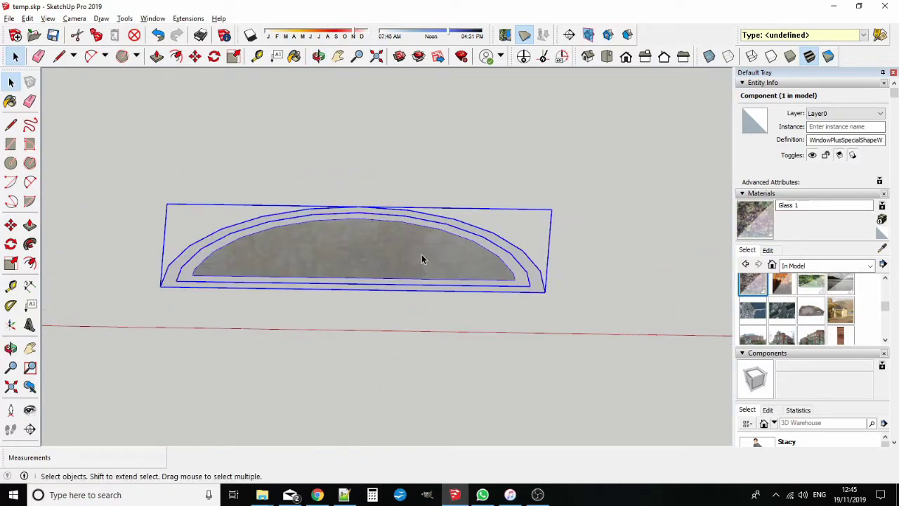
middle_click_drag(365, 281, 405, 279)
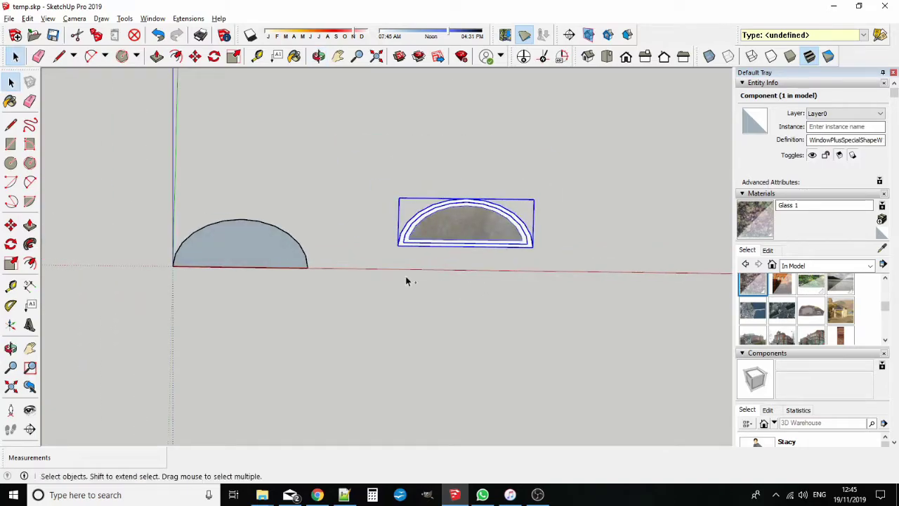
Step: Sample the four-pane window's dark blue Color_I16 and paint the arched window's frame with it
middle_click_drag(457, 274, 101, 265)
left_click(101, 265)
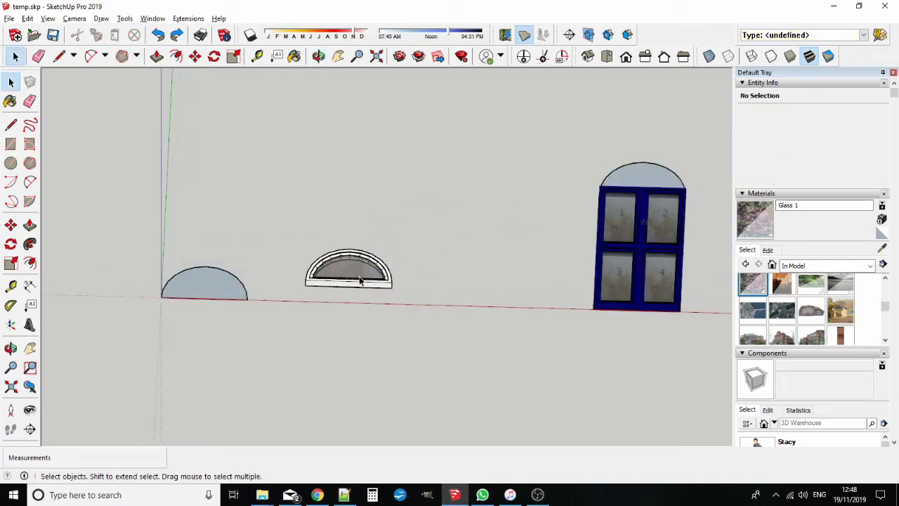
left_click(883, 250)
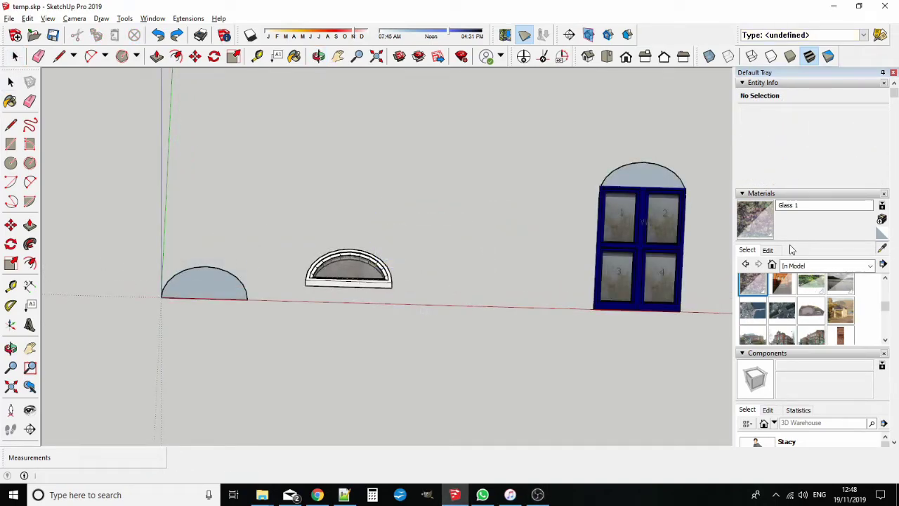
left_click(657, 242)
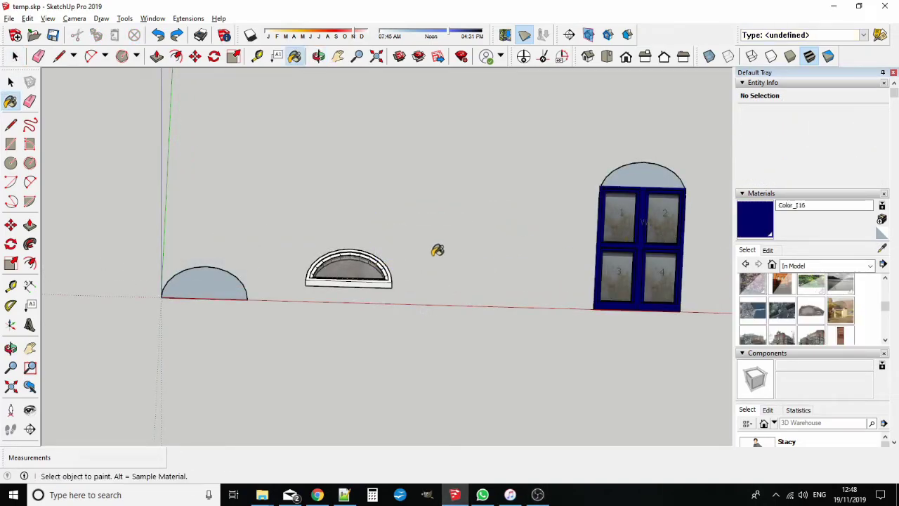
left_click(386, 261)
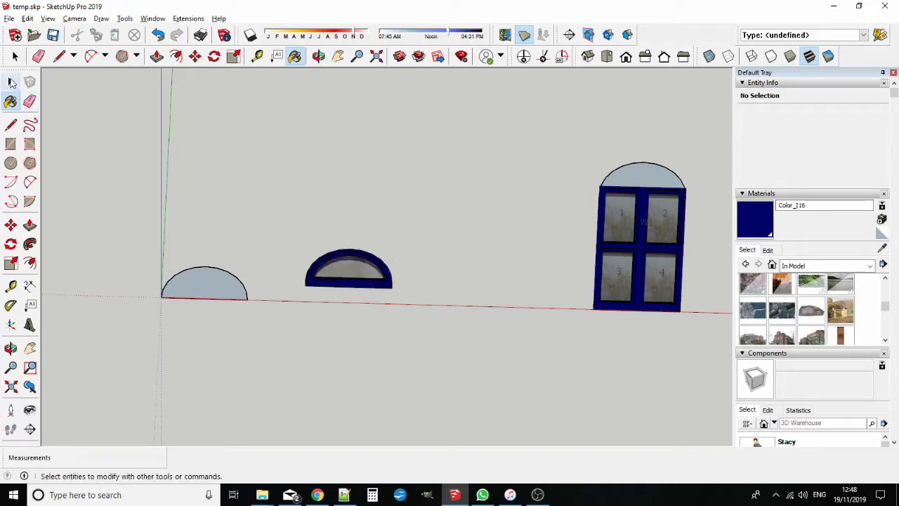
left_click(10, 83)
middle_click_drag(253, 269, 279, 300)
Step: Edit the arched custom shape window and choose the size edit mode
right_click(351, 292)
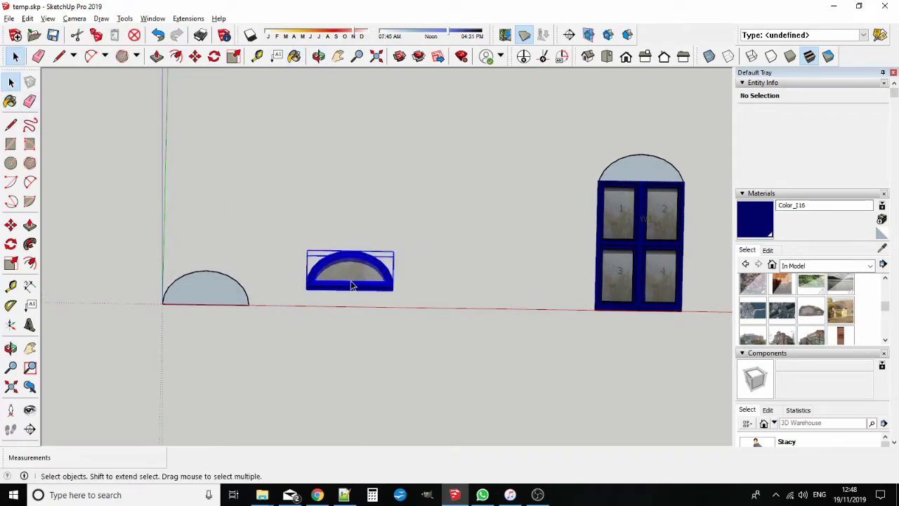
left_click(422, 400)
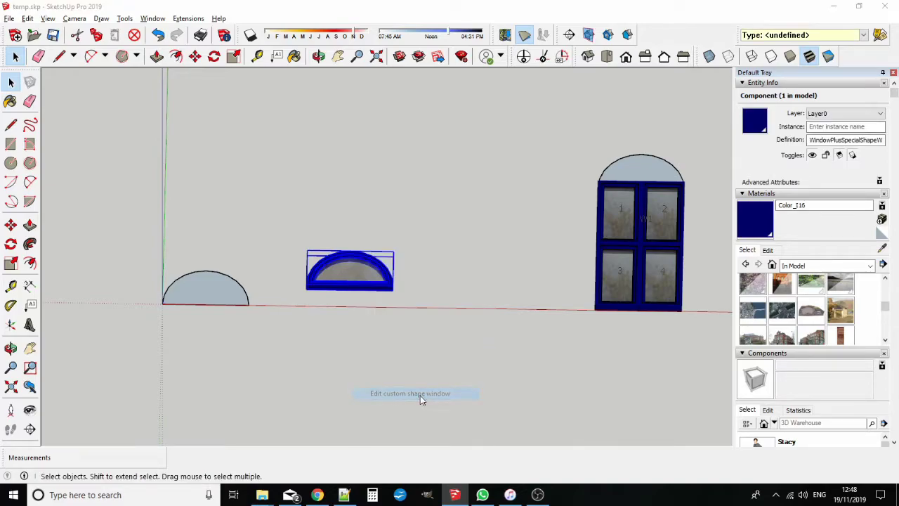
left_click(482, 241)
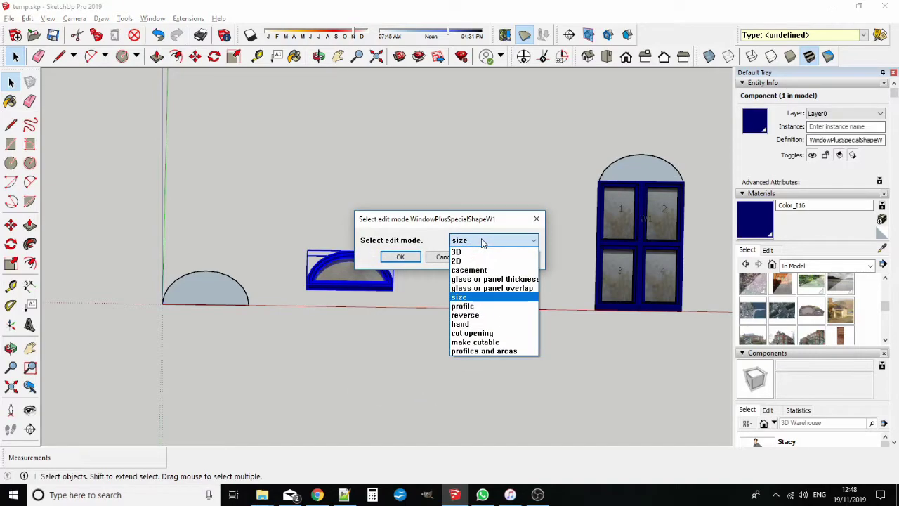
left_click(472, 298)
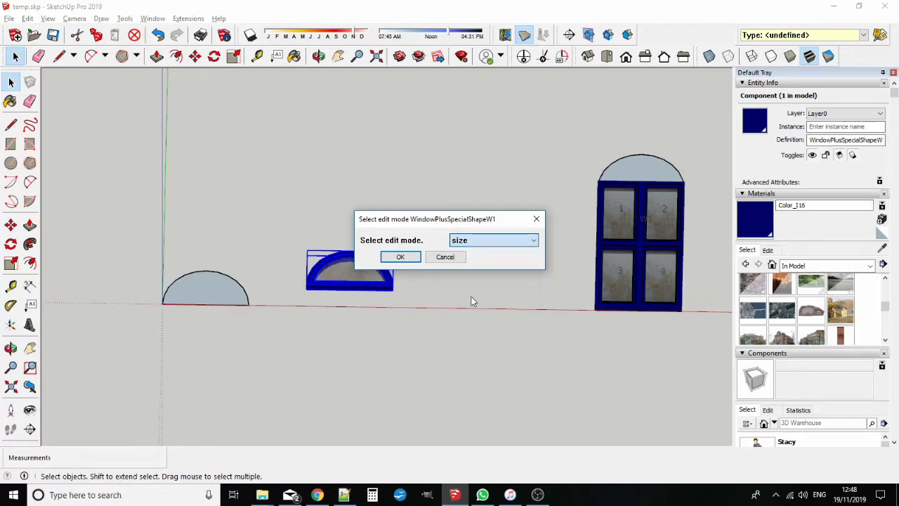
left_click(400, 257)
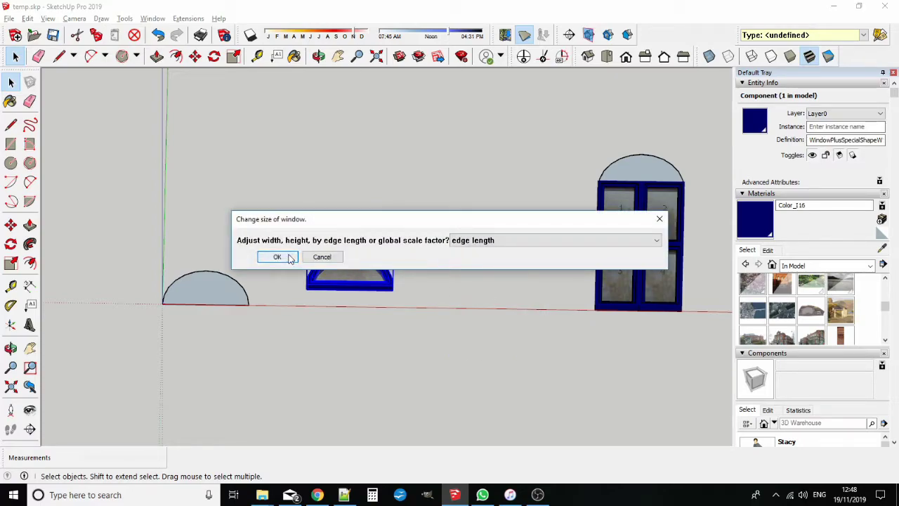
Step: Resize by edge length, changing the 0.900000 m edge to 1.2 m
left_click(463, 240)
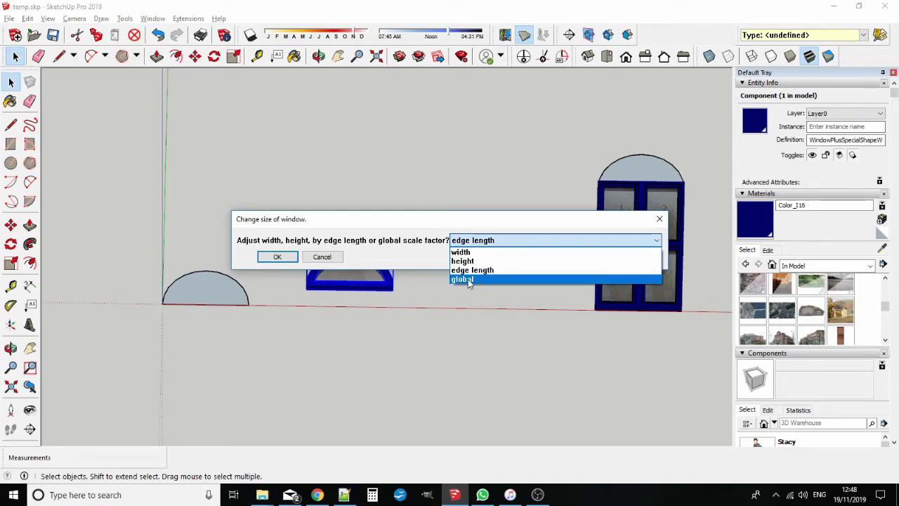
left_click(472, 270)
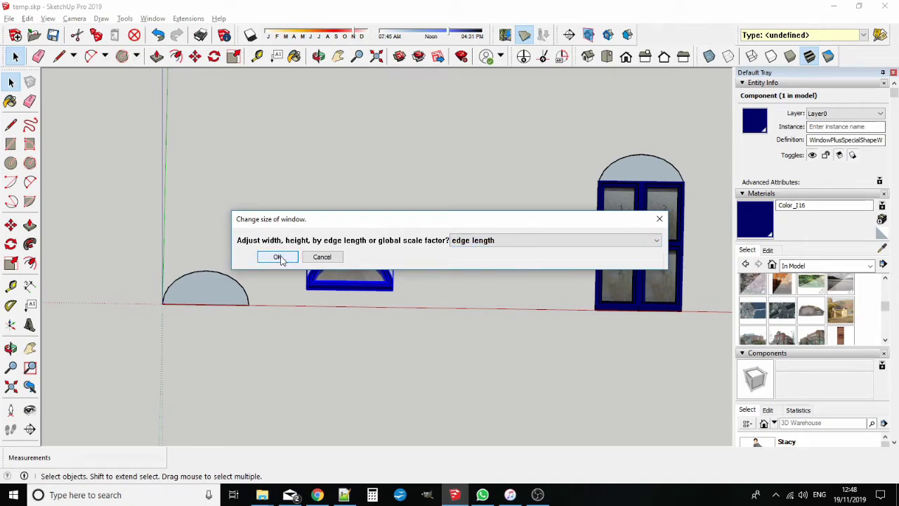
left_click(278, 257)
left_click(530, 273)
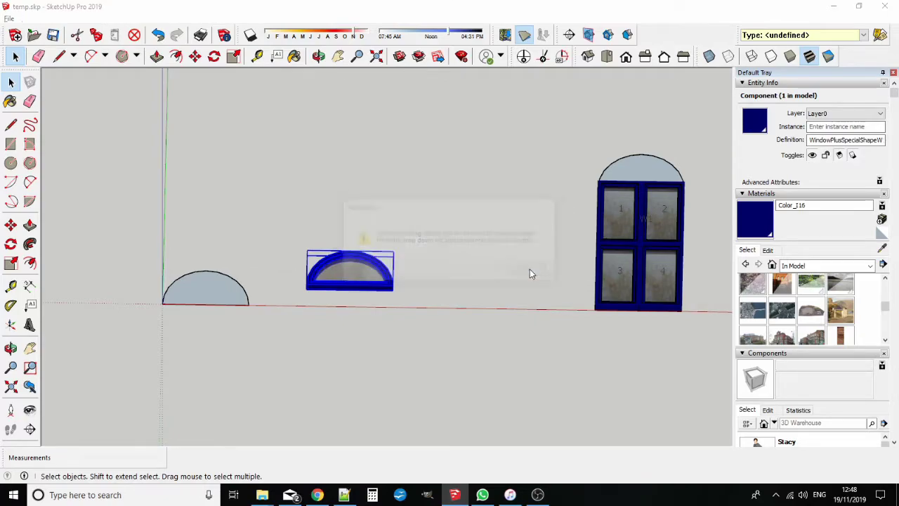
left_click(488, 233)
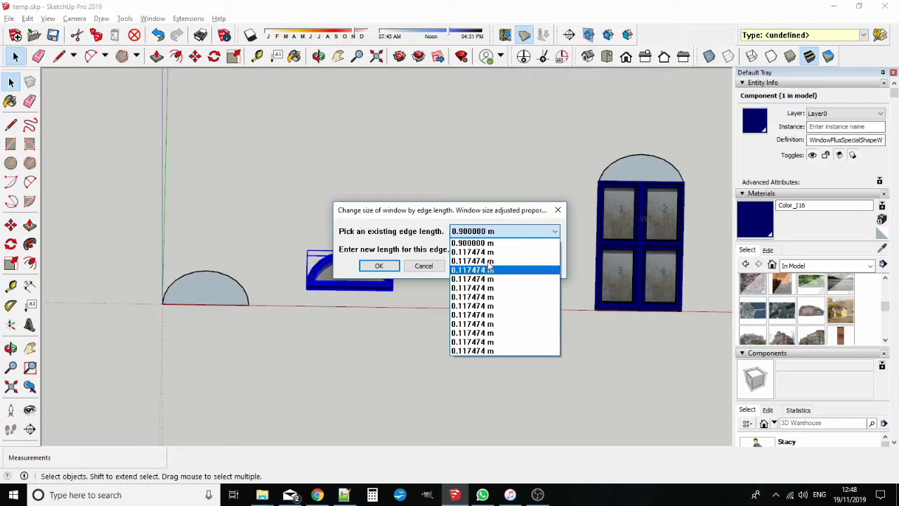
left_click(491, 243)
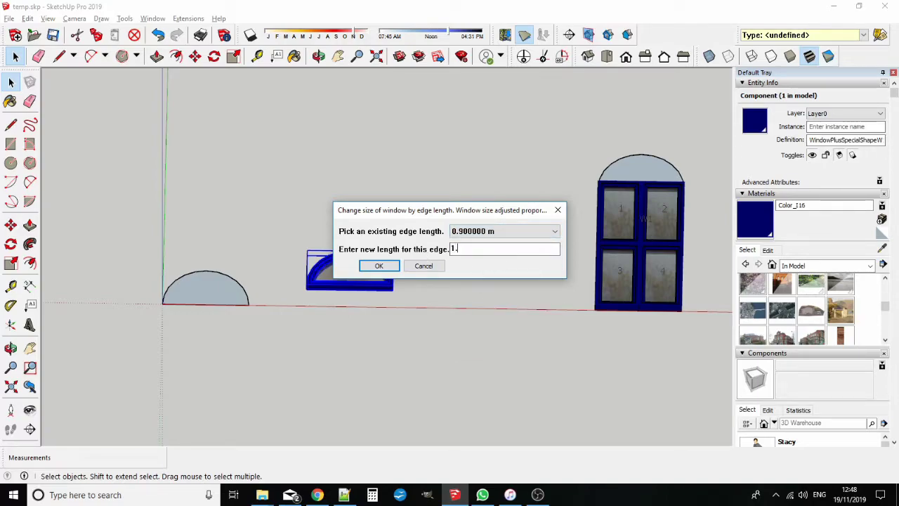
key("Return")
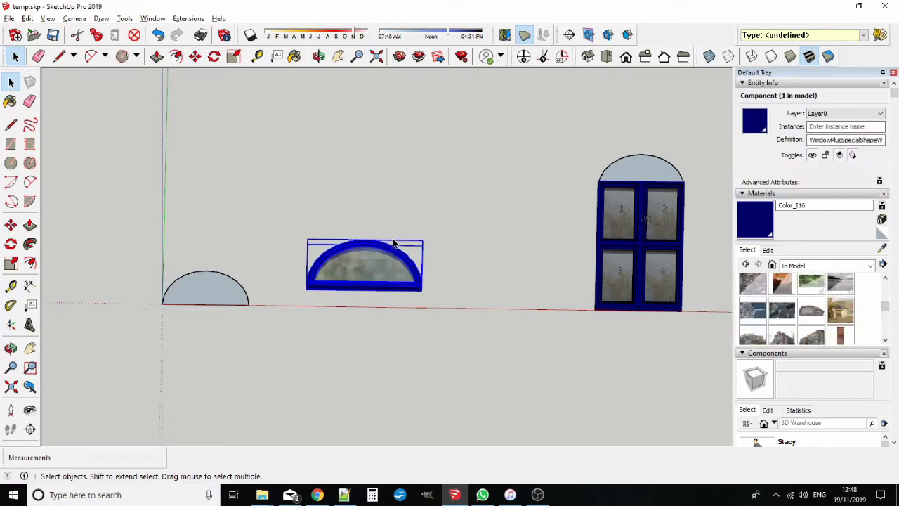
left_click(440, 237)
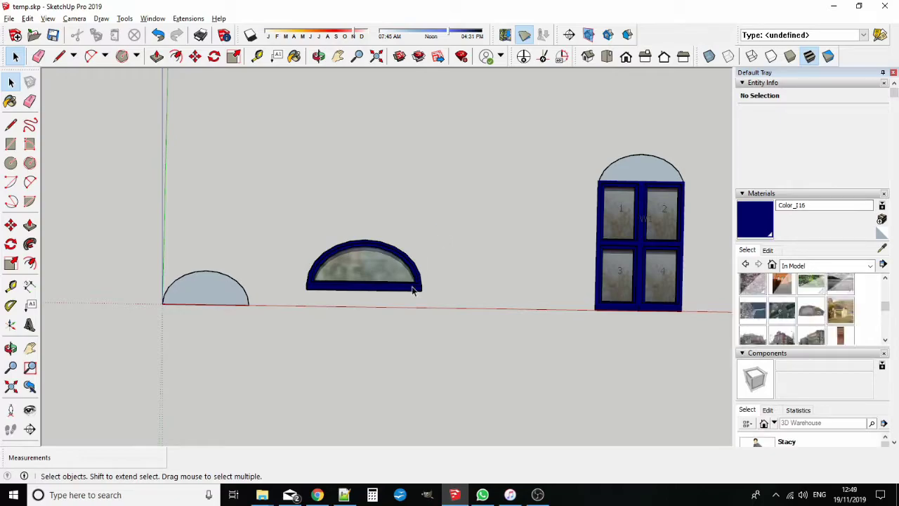
Step: Undo the resize and move the arch onto the top of the dark blue four-pane window
key("ctrl+z")
left_click(10, 224)
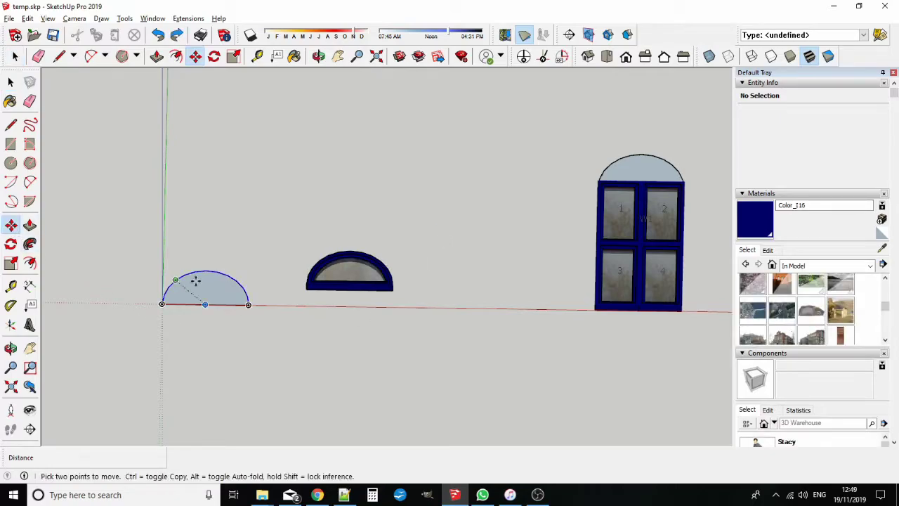
left_click(306, 289)
middle_click_drag(522, 176, 653, 80)
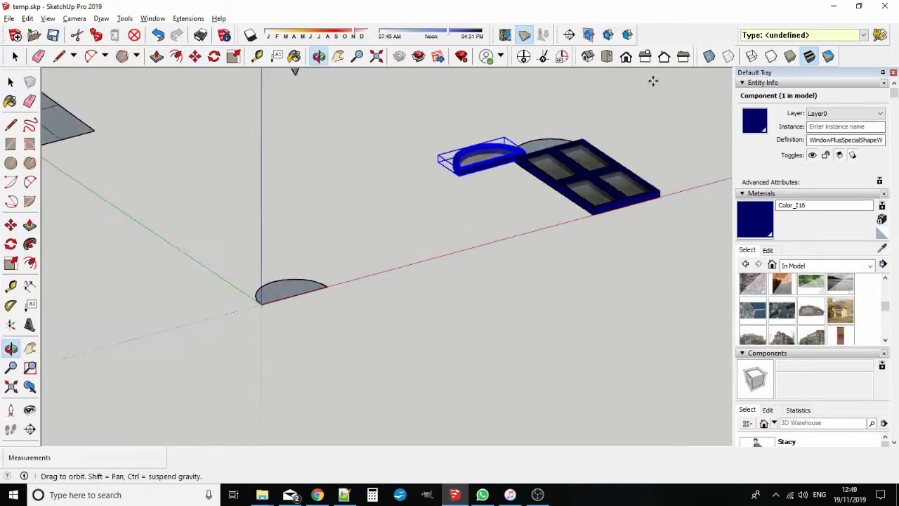
scroll(553, 134, "up", 5)
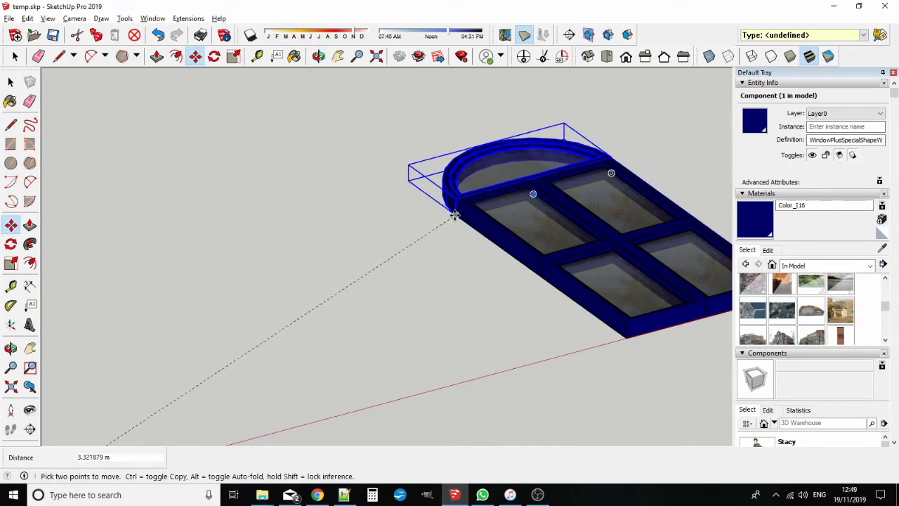
left_click(454, 210)
middle_click_drag(454, 211, 518, 279)
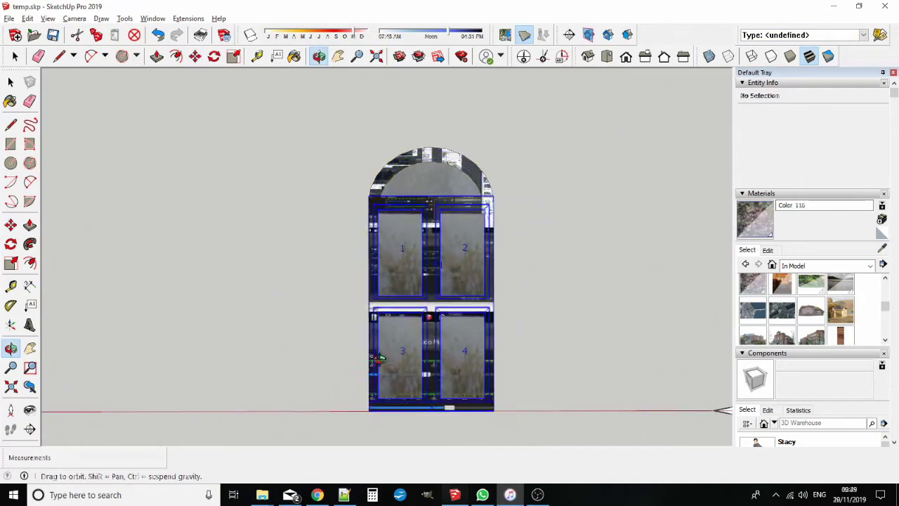
left_click(206, 255)
key("space")
Step: Draw mullion lines dividing the arch-topped face into four rectangular panes
scroll(174, 234, "up", 3)
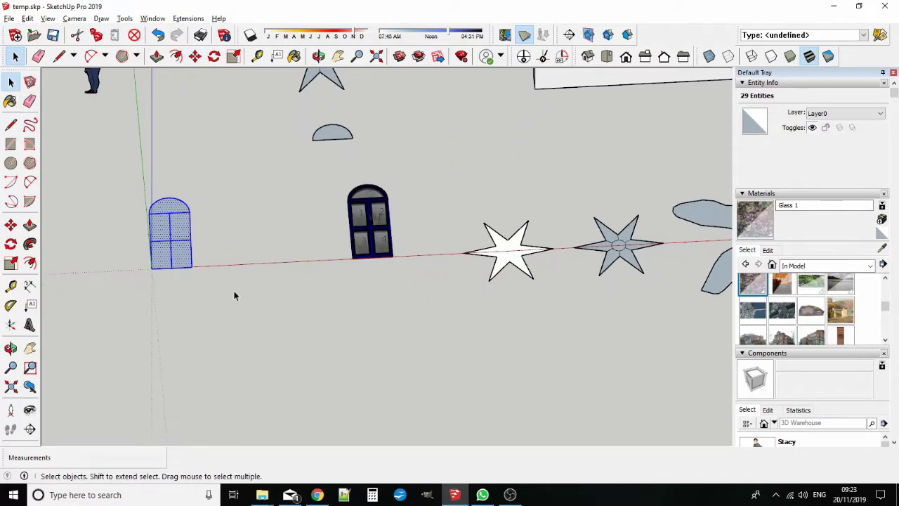
middle_click_drag(234, 295, 263, 325)
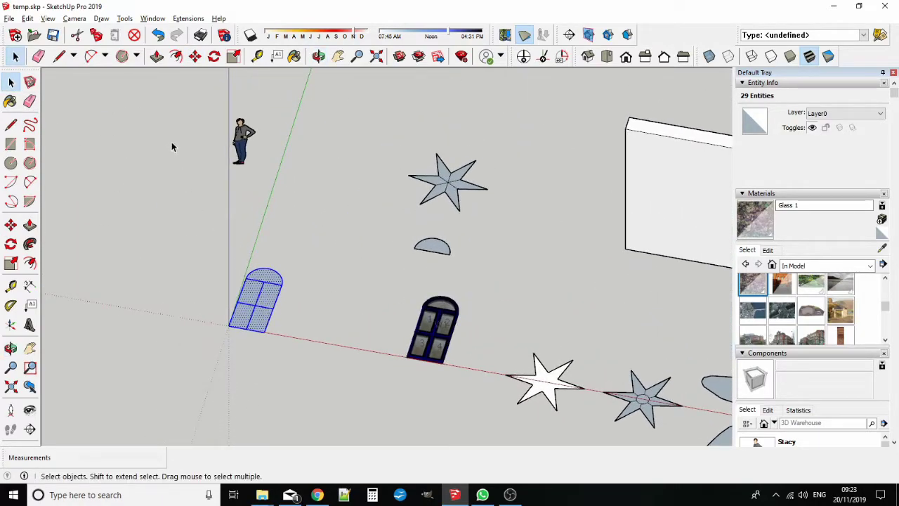
scroll(224, 299, "up", 5)
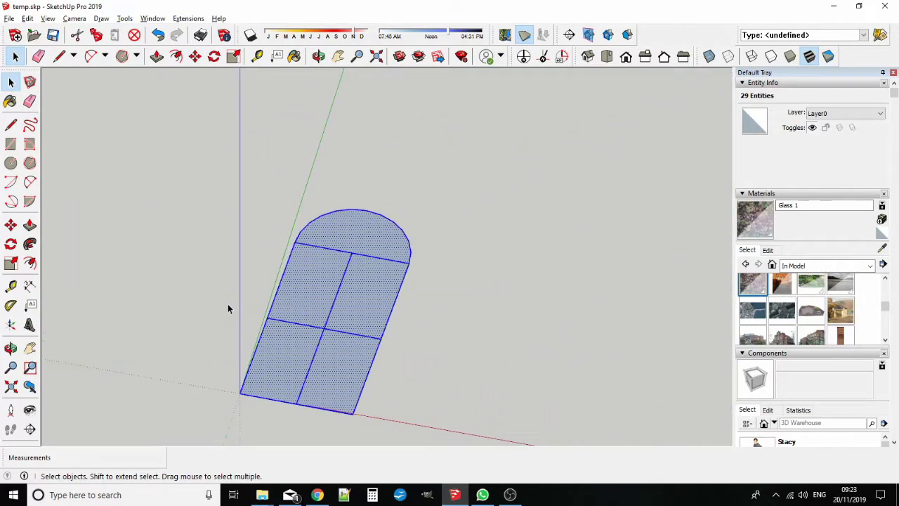
left_click(11, 124)
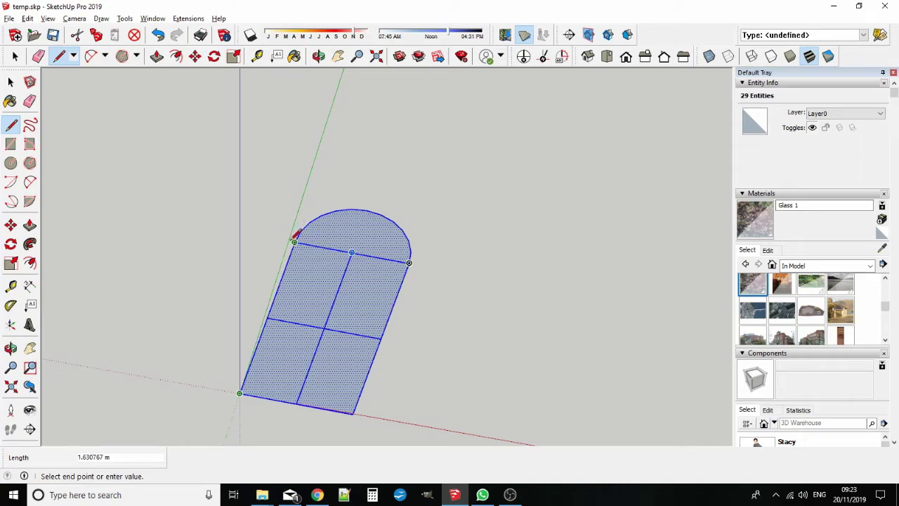
scroll(289, 239, "up", 8)
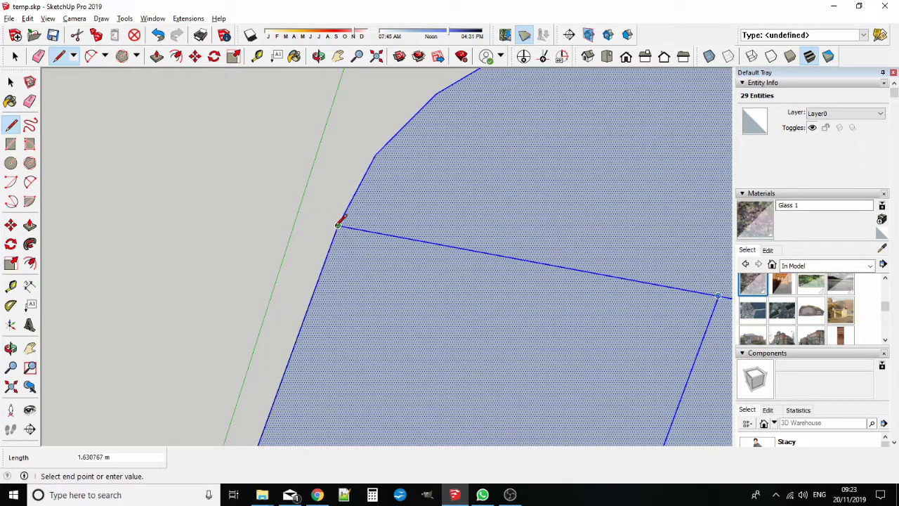
scroll(325, 215, "down", 2)
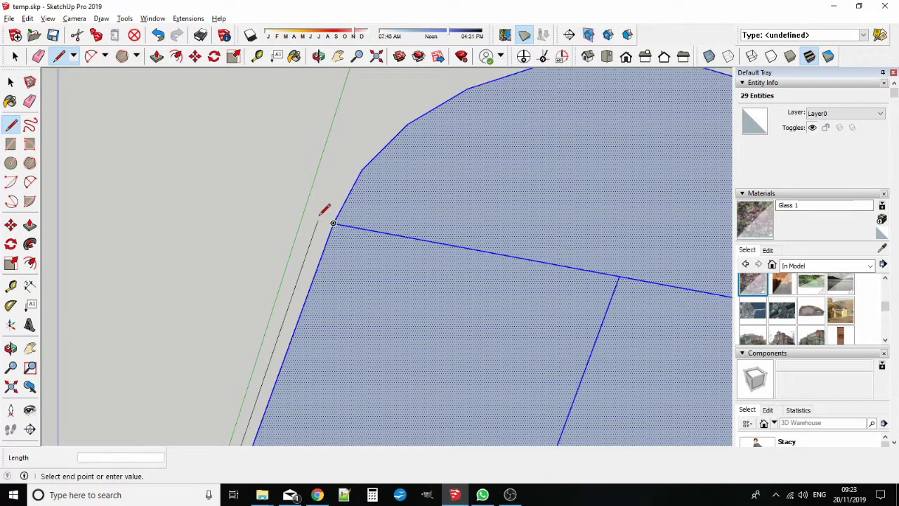
scroll(323, 214, "down", 5)
scroll(338, 366, "up", 3)
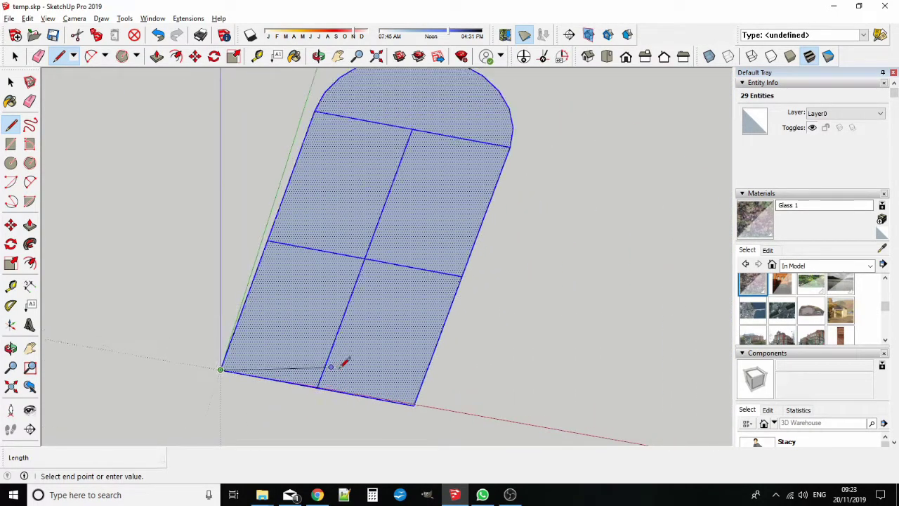
scroll(428, 425, "up", 5)
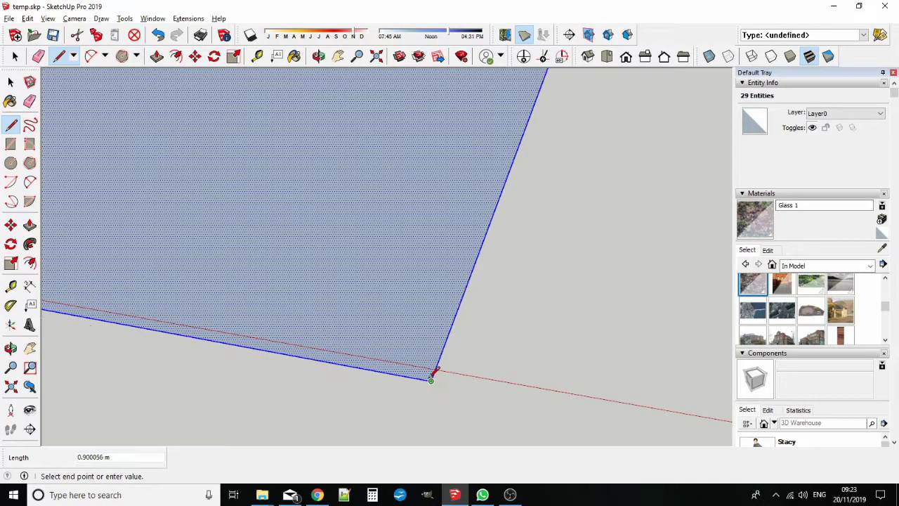
scroll(441, 362, "up", 1)
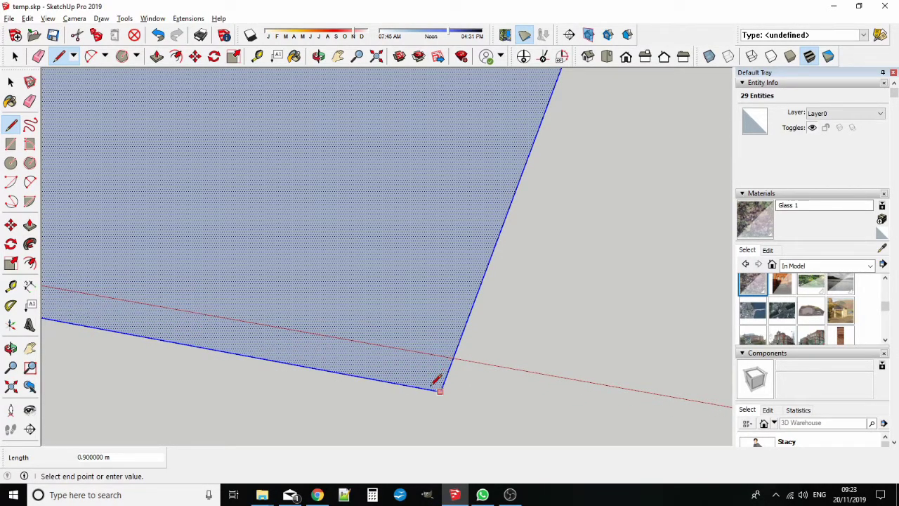
scroll(453, 357, "down", 5)
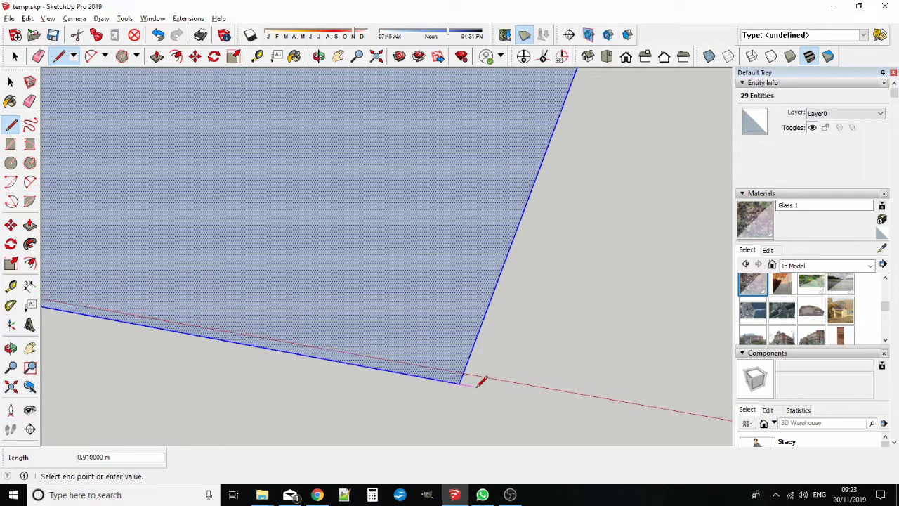
scroll(477, 383, "down", 3)
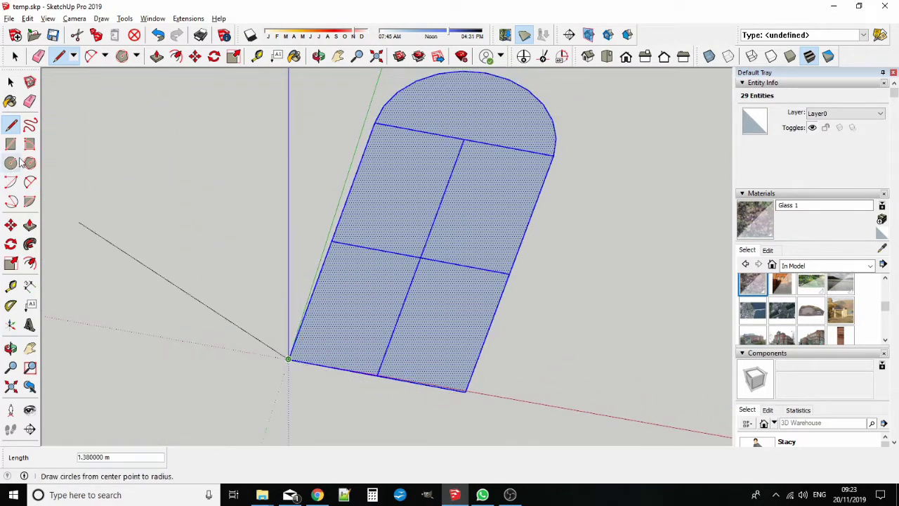
left_click(11, 82)
middle_click_drag(318, 144, 311, 185)
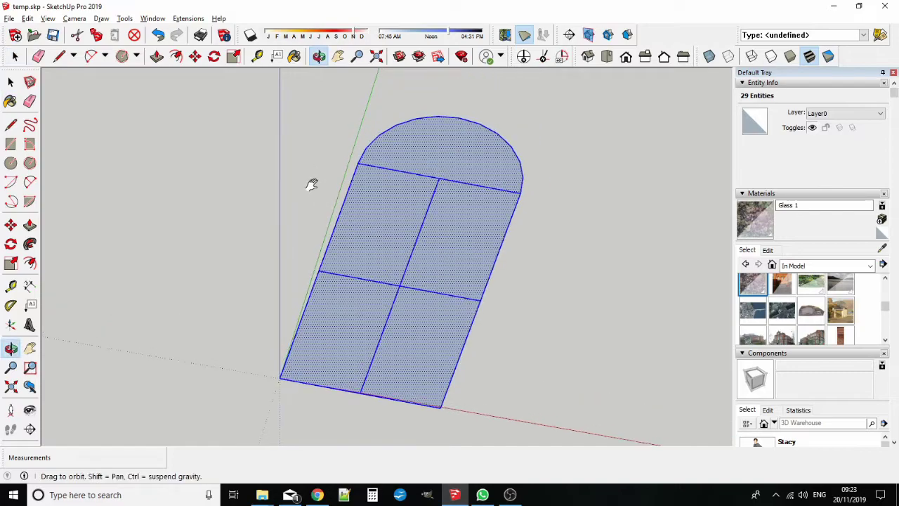
left_click(188, 18)
Step: Generate a four-pane arched window assembly from the divided face and place it beside the face
mouse_move(492, 68)
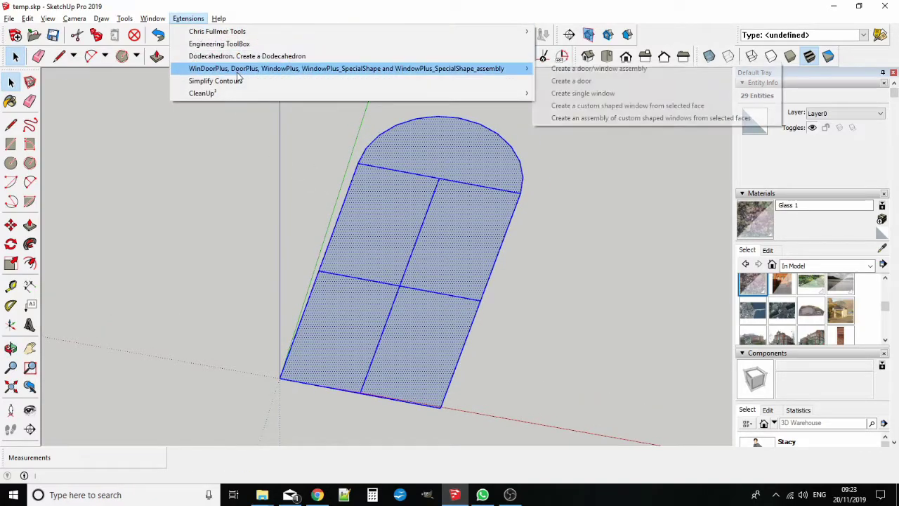
left_click(583, 117)
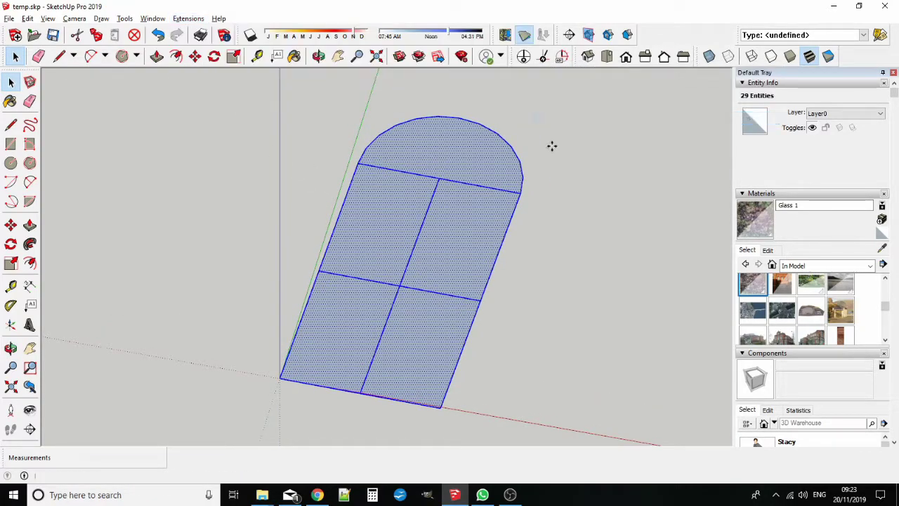
scroll(544, 251, "down", 5)
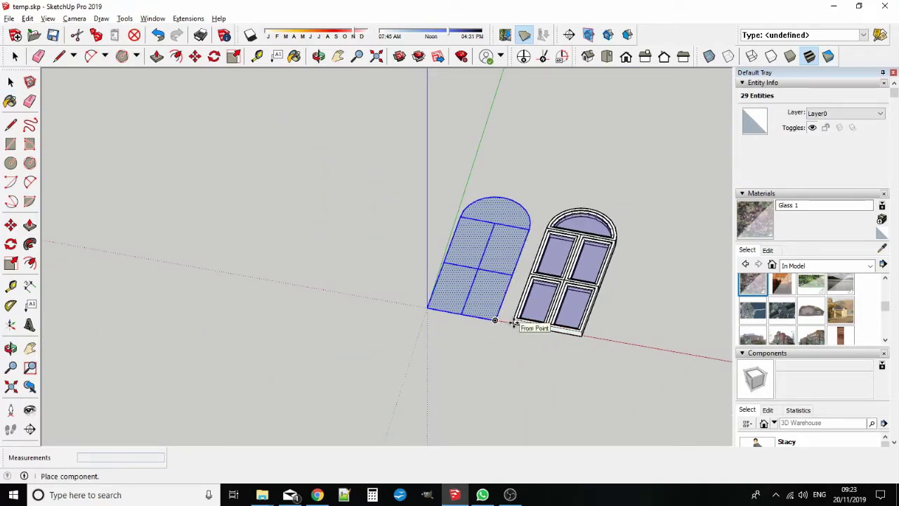
left_click(30, 81)
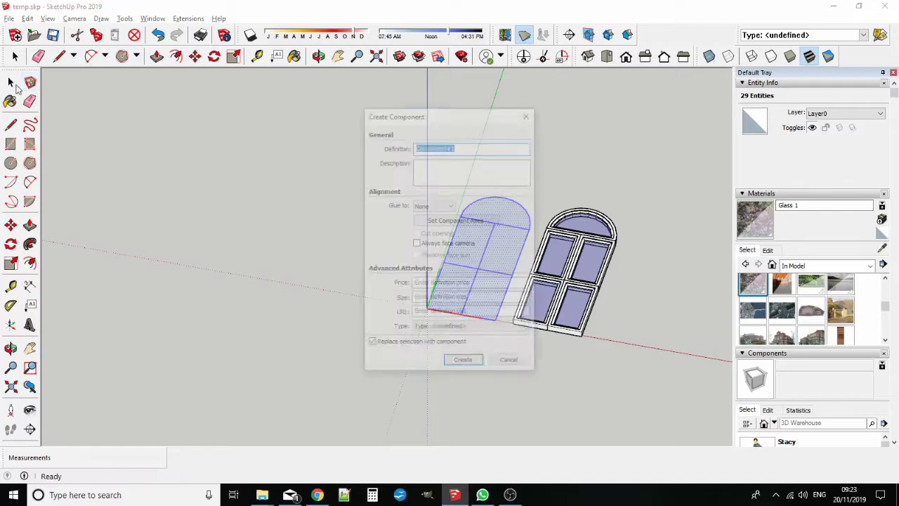
left_click(528, 113)
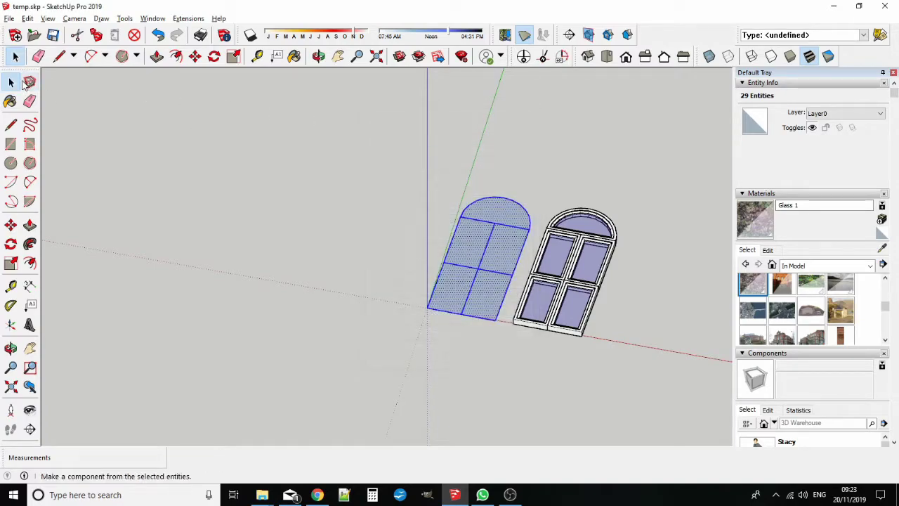
middle_click_drag(183, 238, 342, 342)
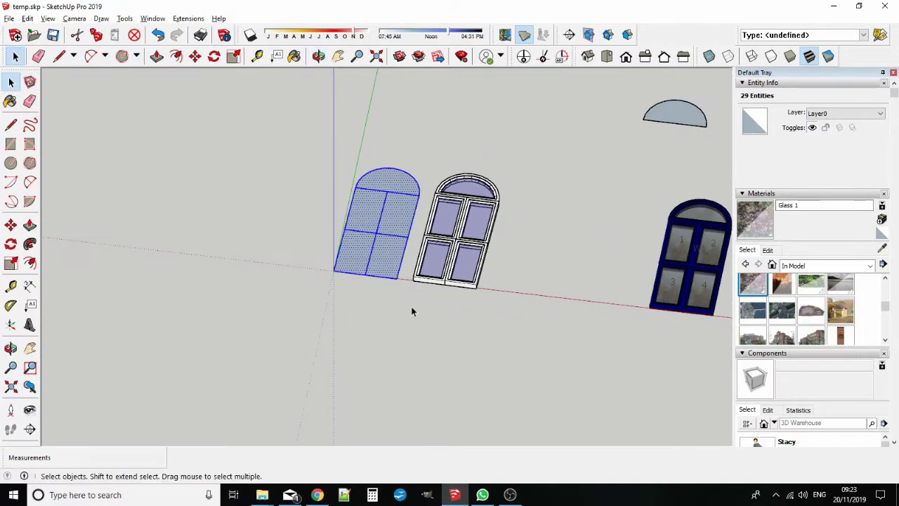
scroll(424, 262, "up", 3)
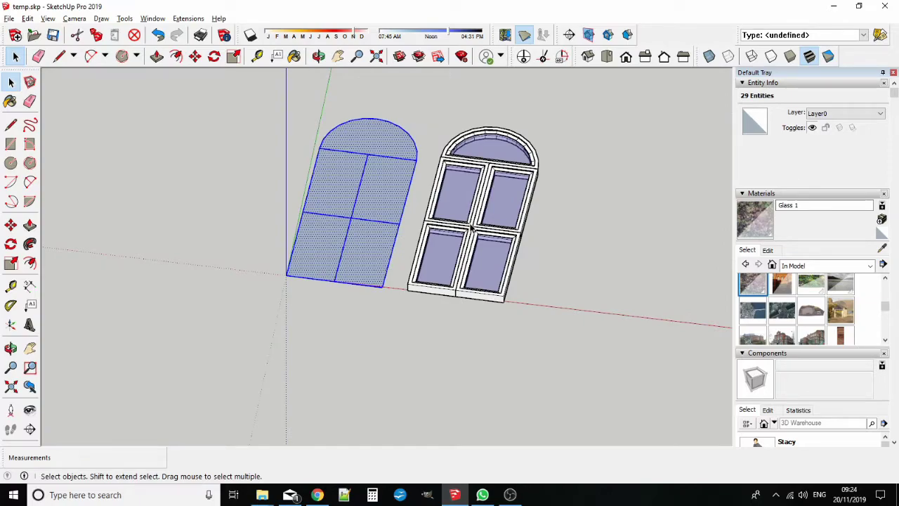
left_click(472, 229)
right_click(472, 229)
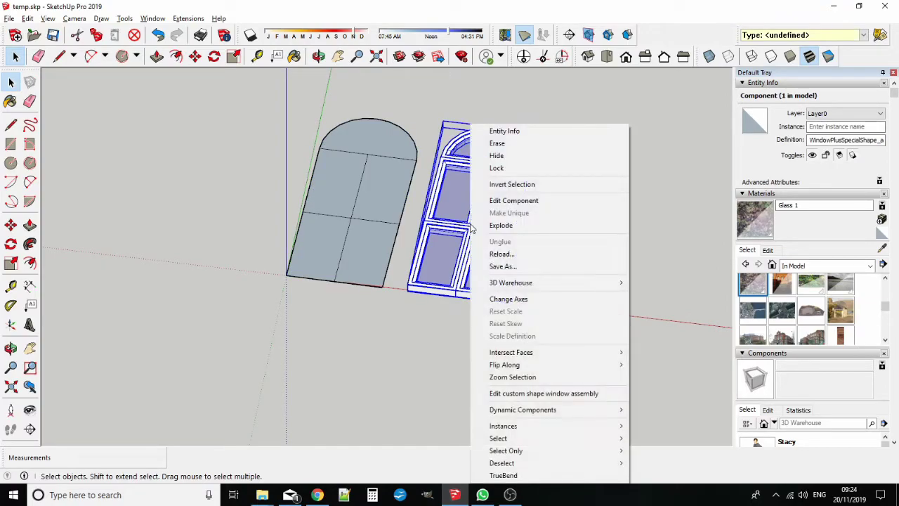
Step: Switch the window assembly editor to casements edit mode
left_click(559, 395)
left_click(506, 241)
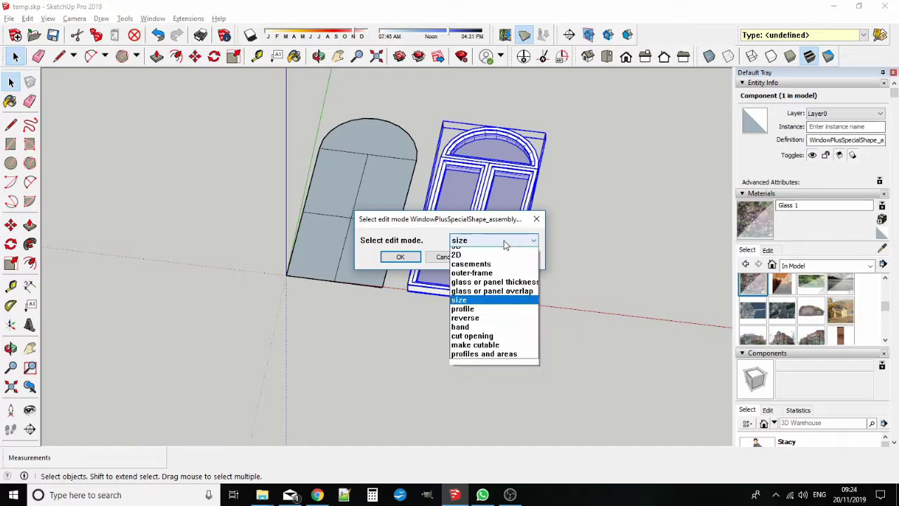
left_click(474, 270)
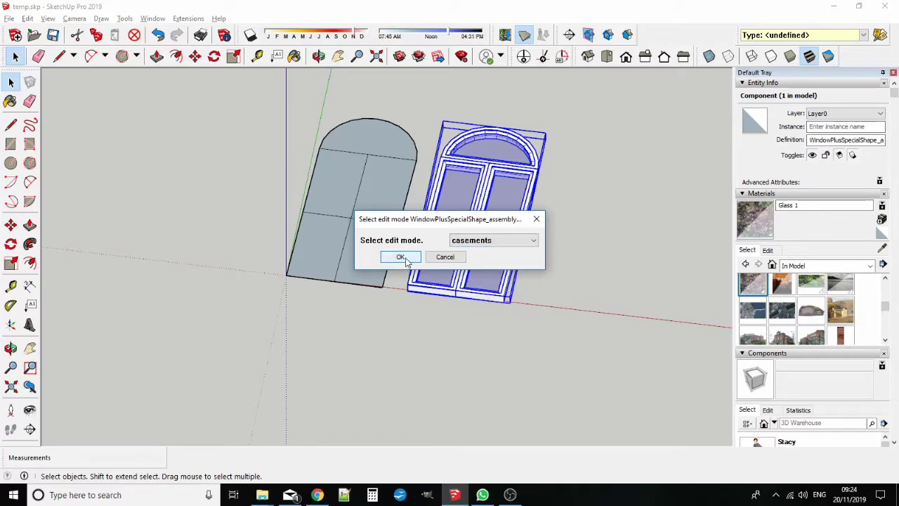
left_click(402, 258)
left_click(376, 266)
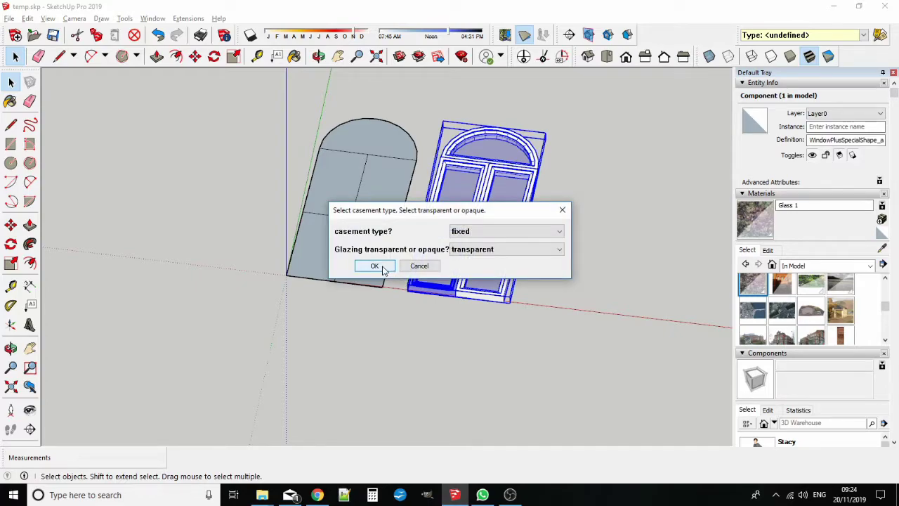
left_click(374, 265)
left_click(374, 265)
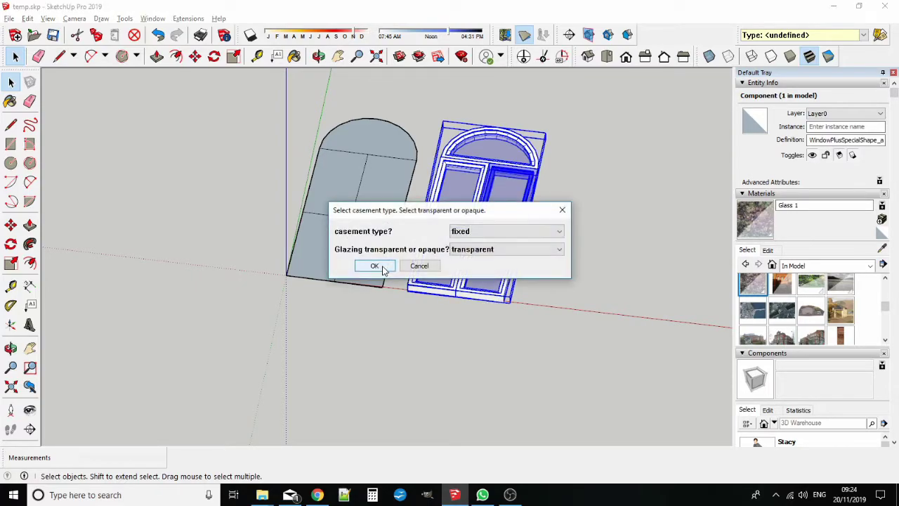
Step: Set the casements to opening type with transparent glazing, then view from Top
left_click(490, 232)
left_click(486, 253)
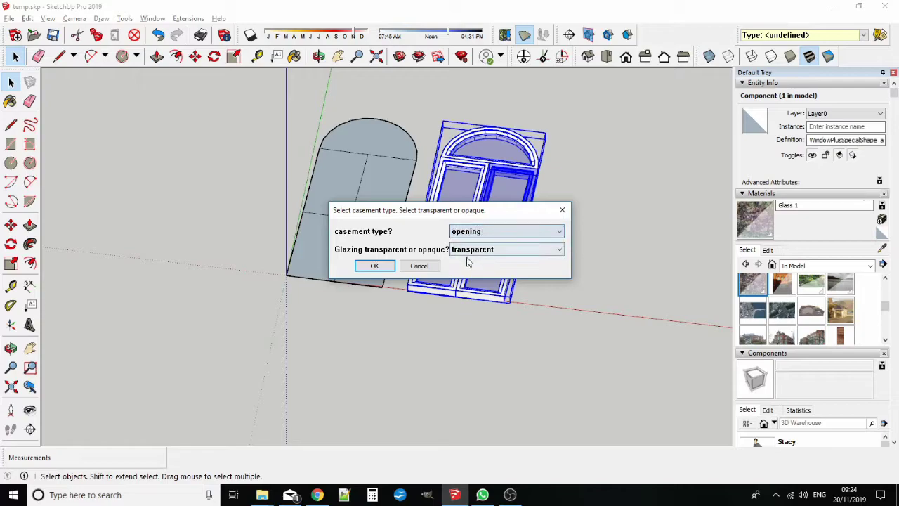
left_click(391, 268)
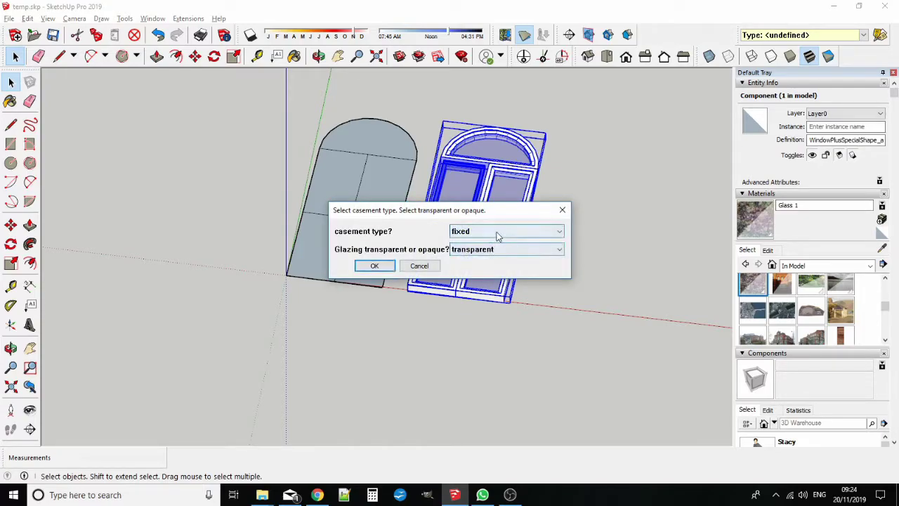
left_click(497, 232)
left_click(485, 251)
left_click(372, 266)
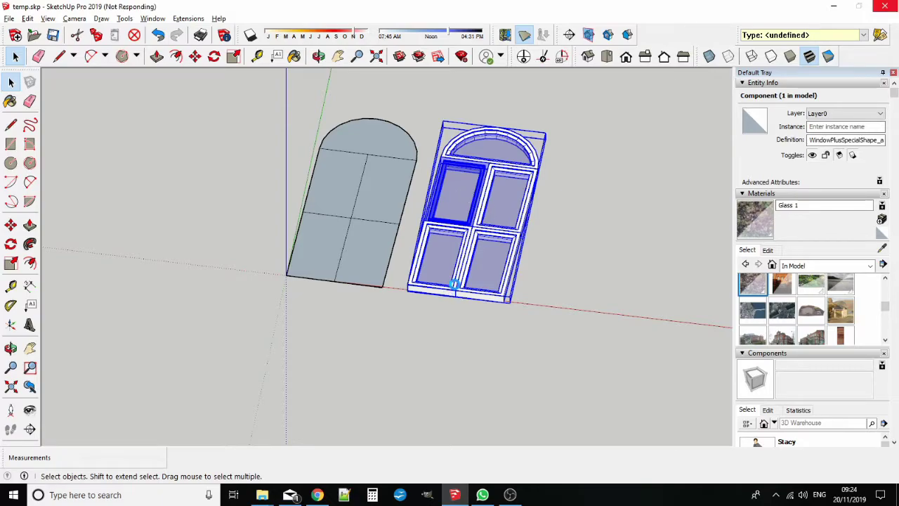
left_click(606, 57)
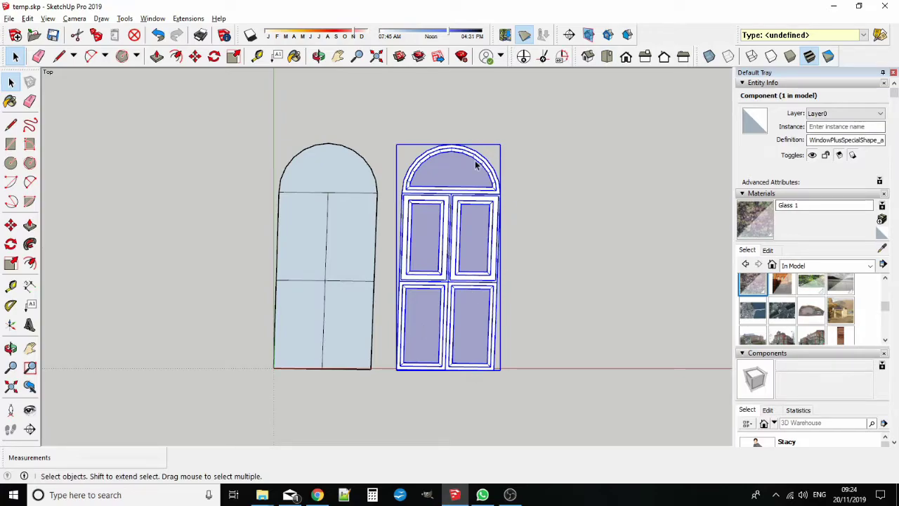
Step: Switch the arched window assembly's outer frame to the Plain profile
right_click(471, 200)
left_click(544, 393)
left_click(520, 242)
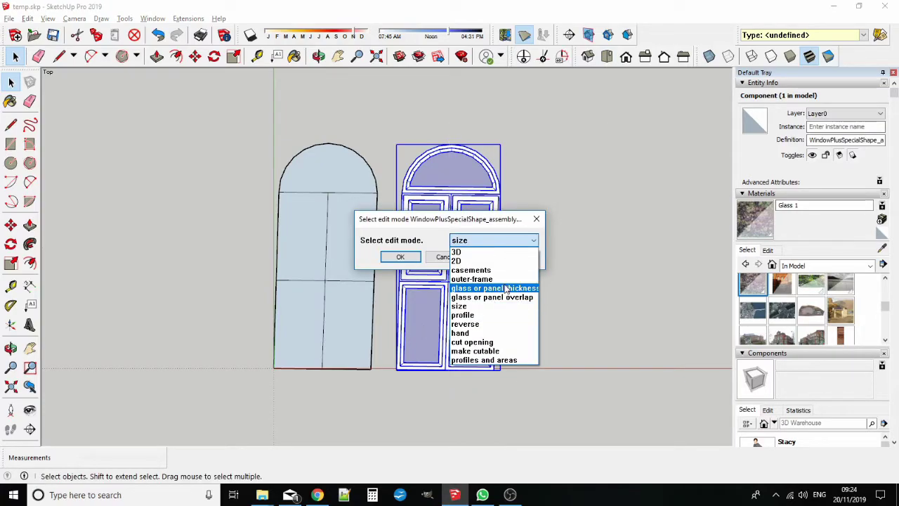
left_click(490, 279)
left_click(400, 256)
left_click(411, 256)
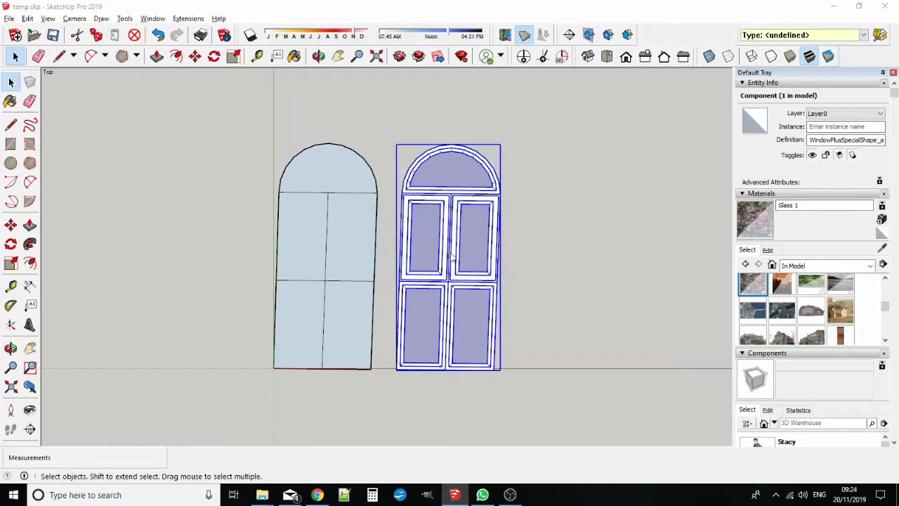
left_click(484, 240)
left_click(477, 261)
key("Return")
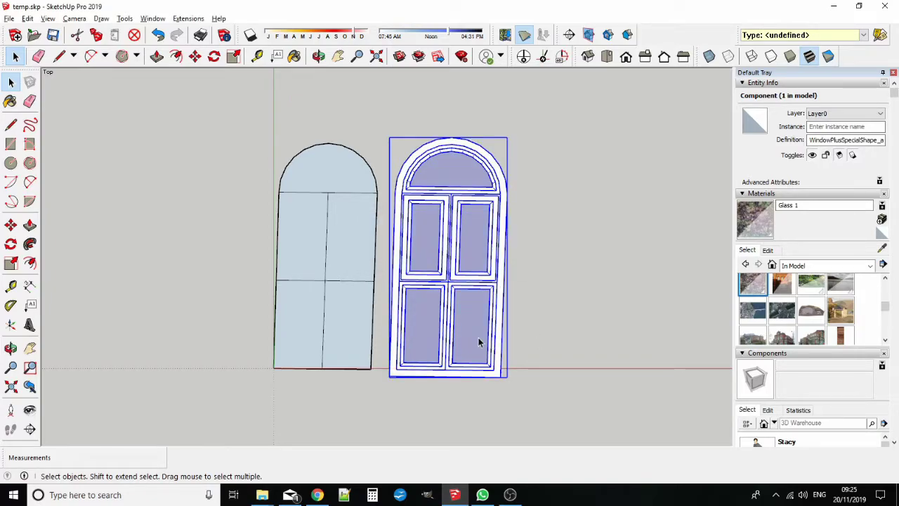
middle_click_drag(479, 337, 510, 428)
scroll(485, 393, "up", 5)
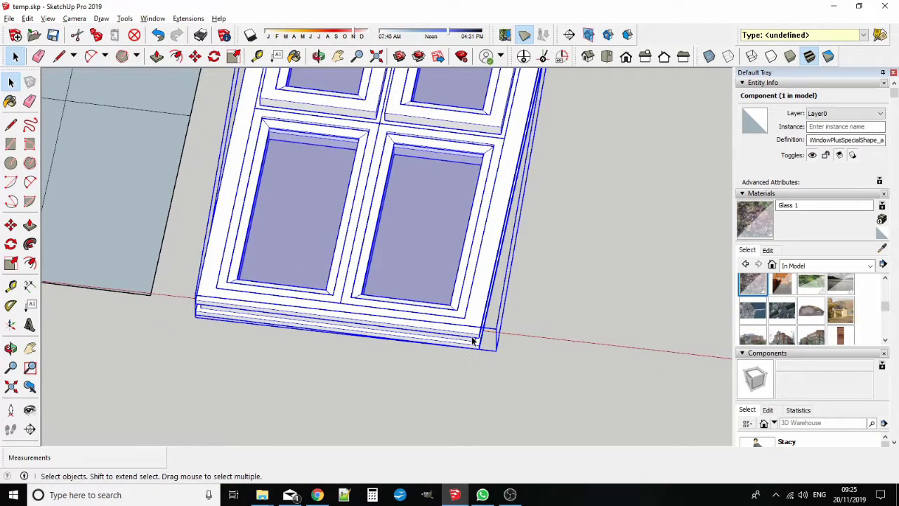
scroll(492, 355, "down", 5)
middle_click_drag(503, 363, 488, 308)
scroll(496, 356, "down", 2)
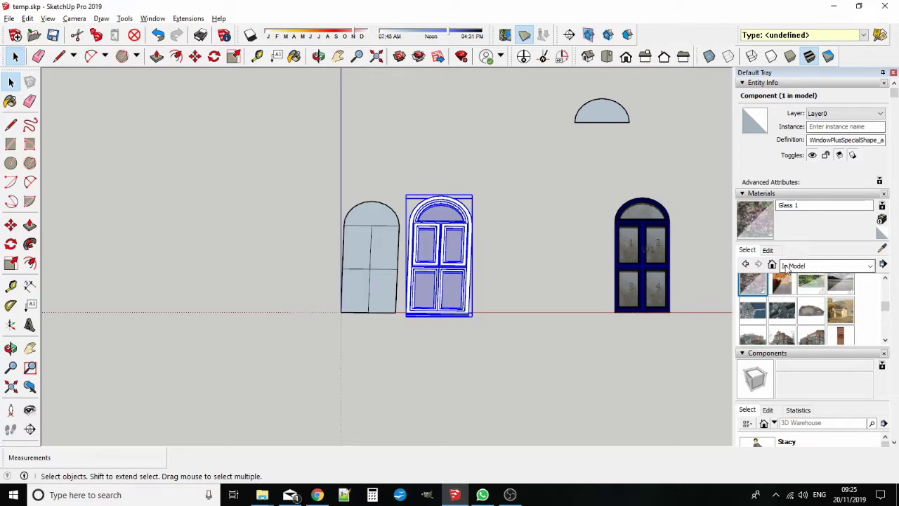
Step: Pick the WindowPlusSpecialShape_assembly component from the Components panel for placing
left_click(741, 193)
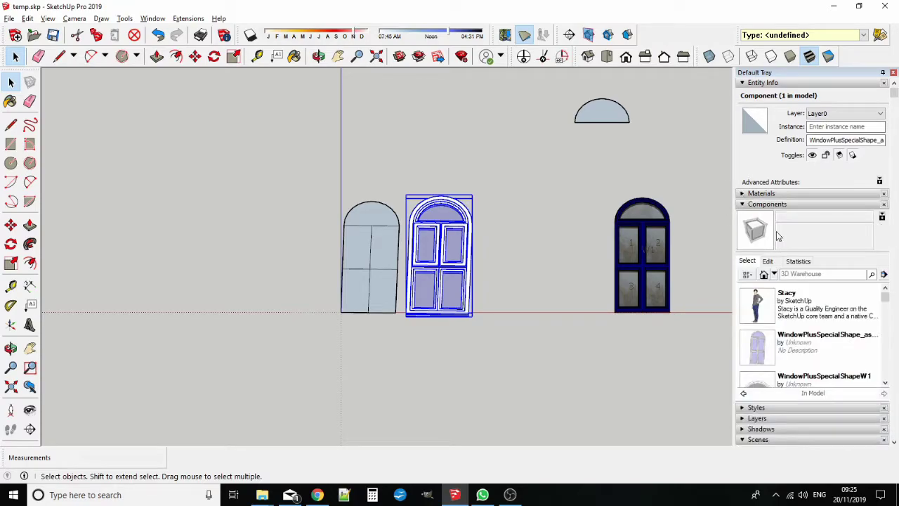
left_click(758, 349)
scroll(720, 304, "down", 3)
middle_click_drag(721, 304, 410, 208)
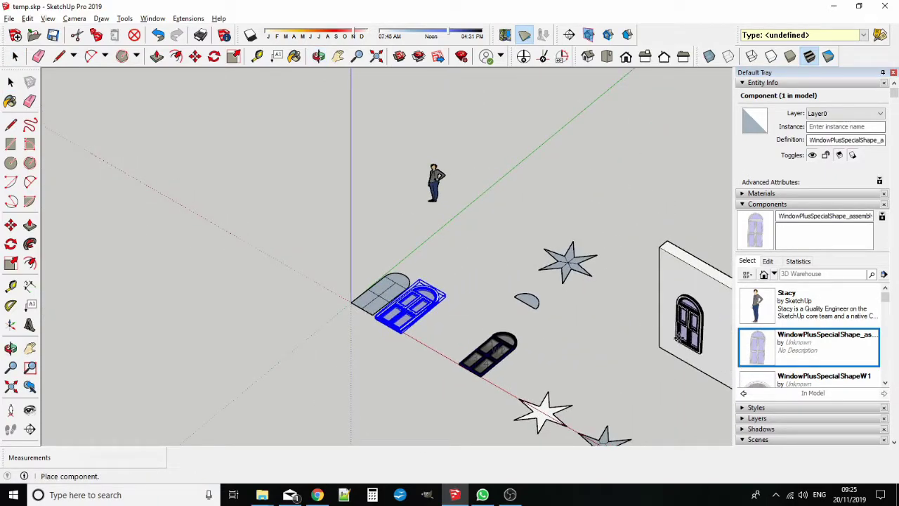
Step: Place a copy of the arched window on the white wall
left_click(686, 339)
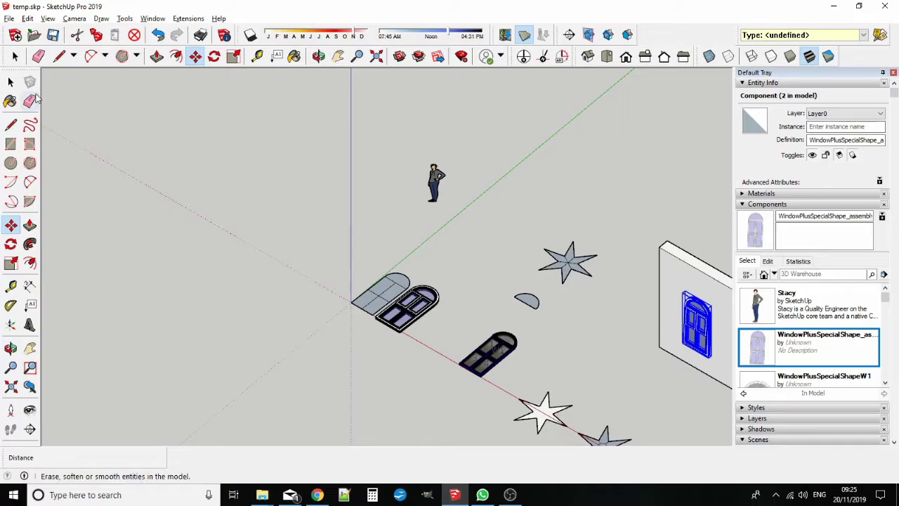
left_click(11, 83)
middle_click_drag(505, 315, 439, 295)
scroll(518, 298, "up", 3)
middle_click_drag(551, 278, 541, 280)
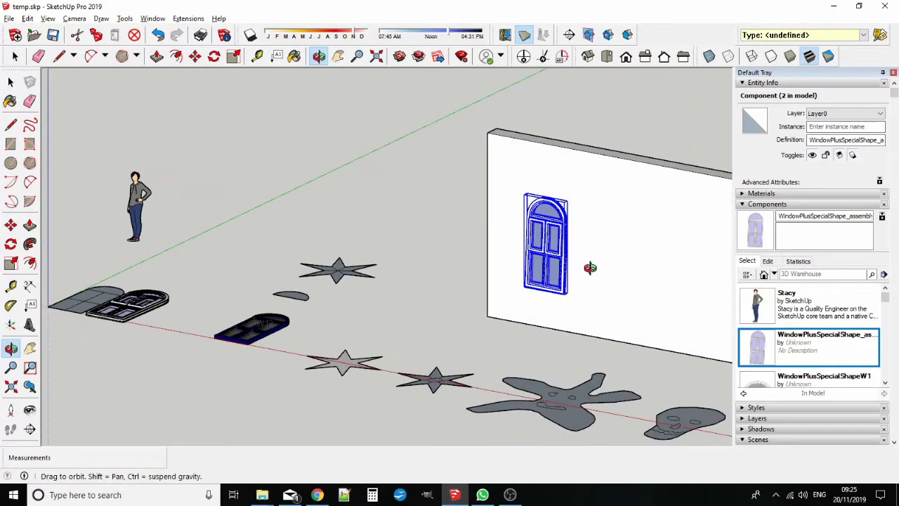
Step: Move the standing person figure up to the top of the wall
left_click(139, 191)
left_click(10, 225)
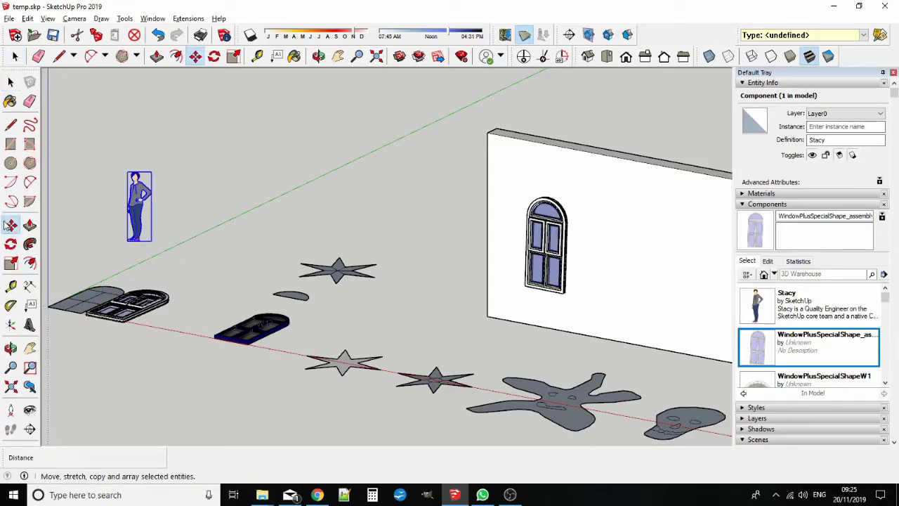
left_click(130, 167)
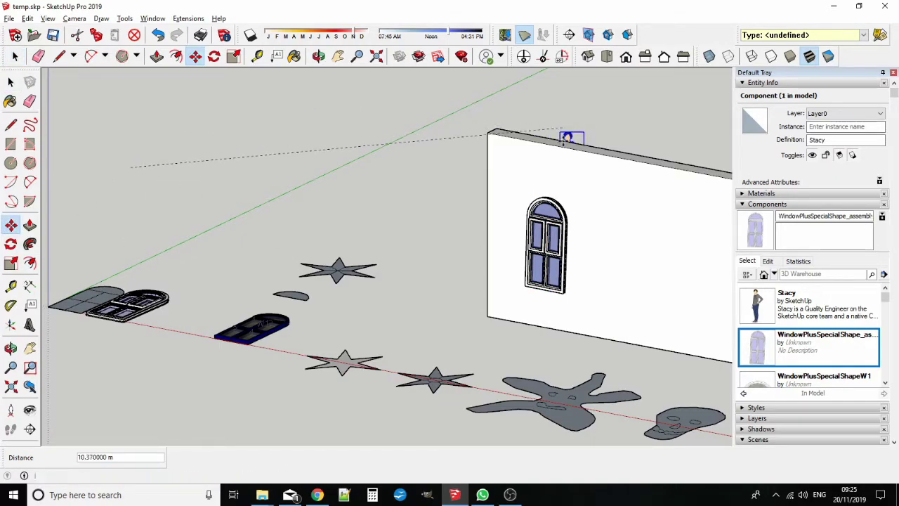
middle_click_drag(572, 136, 552, 178)
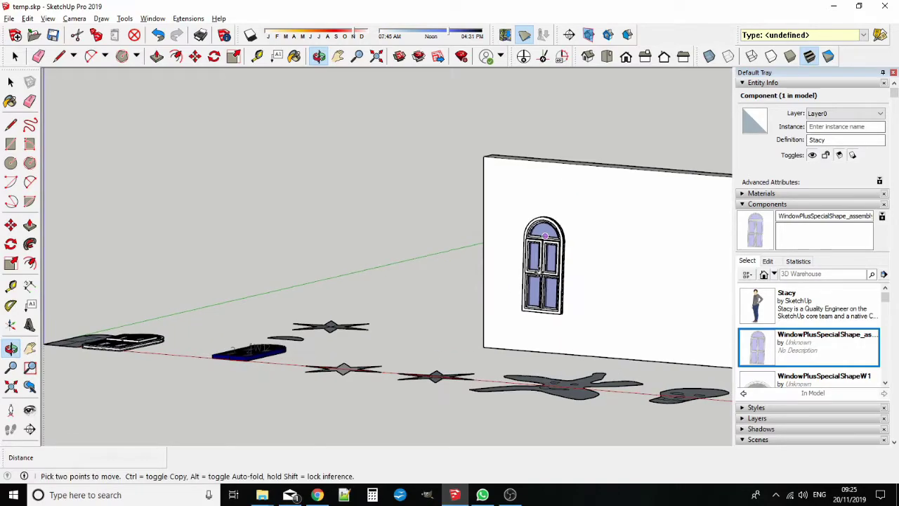
left_click(10, 81)
Step: Cut the arched window's opening through the wall using a 0.4 m wall thickness
right_click(548, 273)
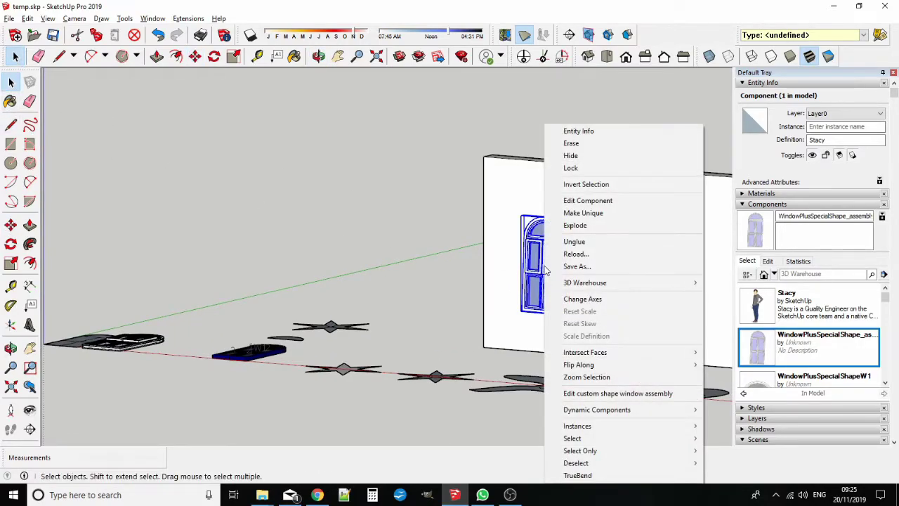
left_click(569, 393)
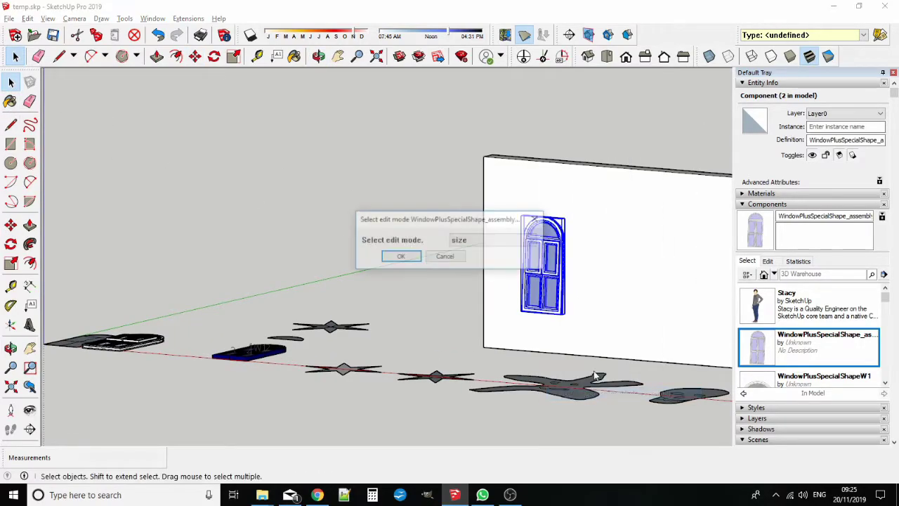
left_click(513, 243)
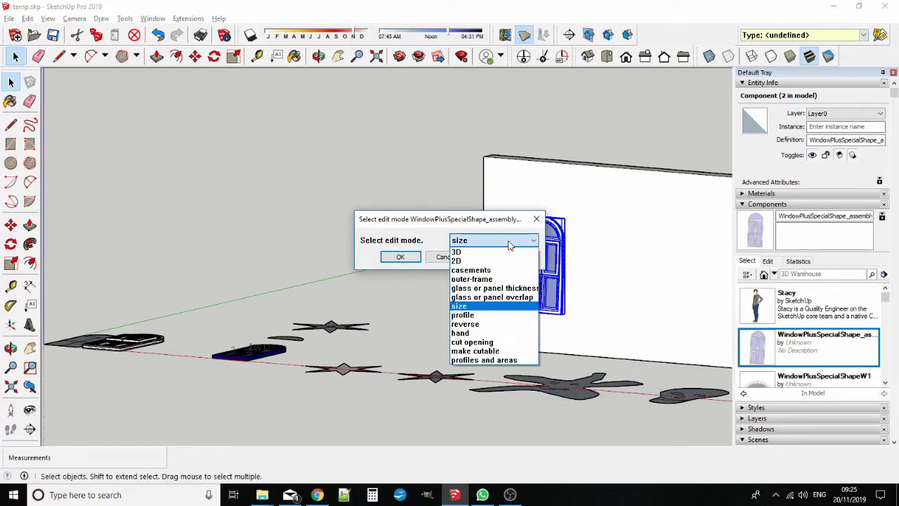
left_click(500, 342)
left_click(401, 257)
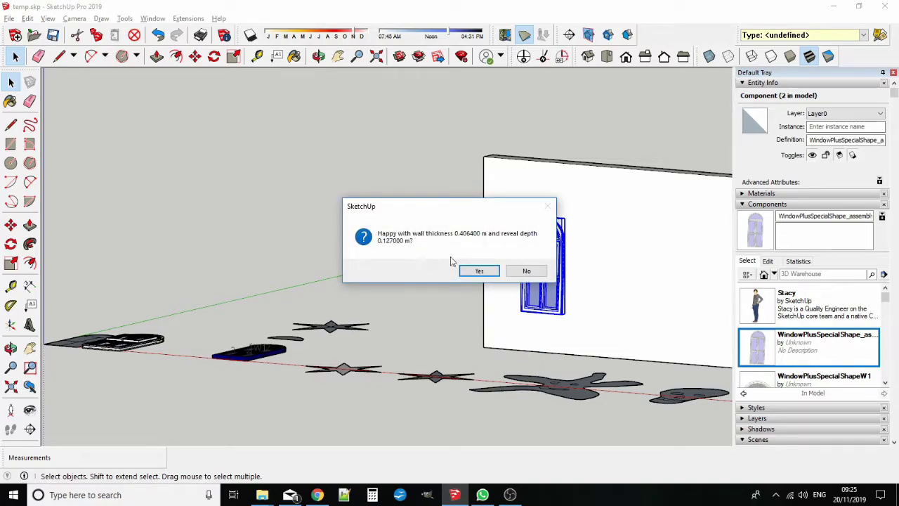
left_click(543, 273)
type("0.4")
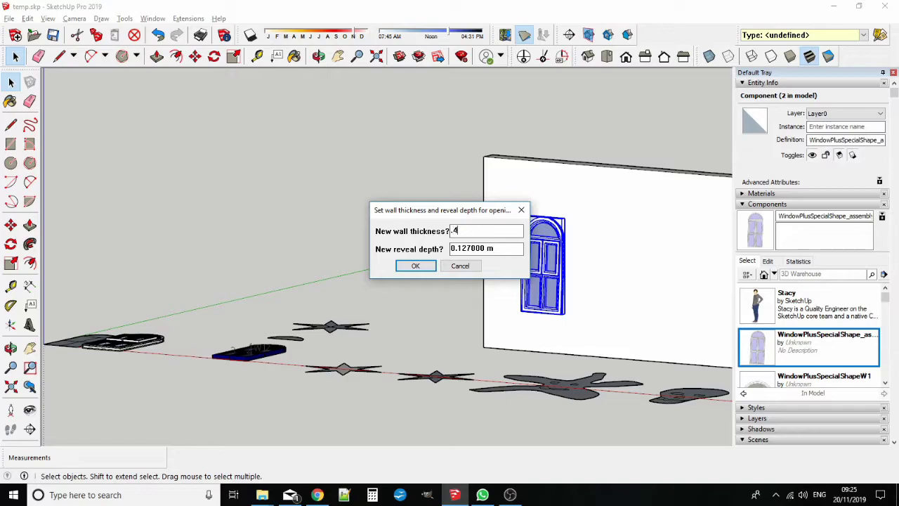
key("Return")
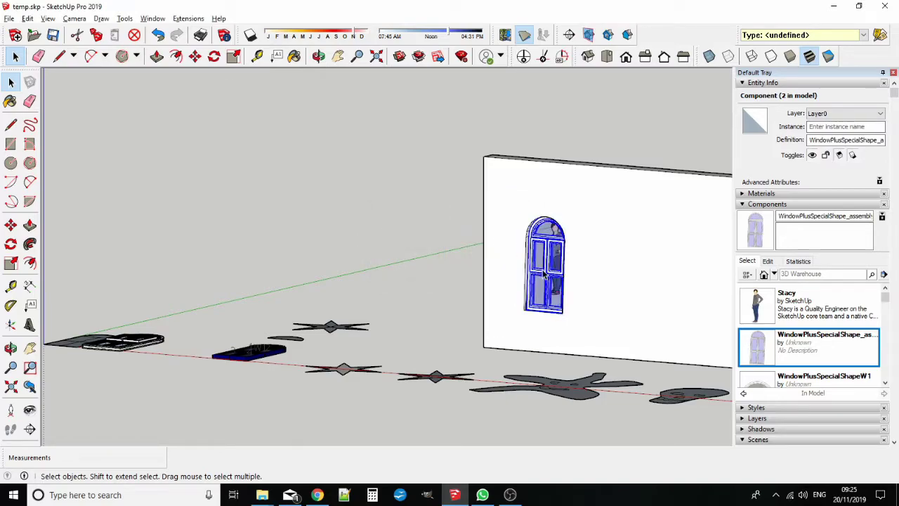
middle_click_drag(514, 348, 478, 343)
middle_click_drag(378, 295, 394, 376)
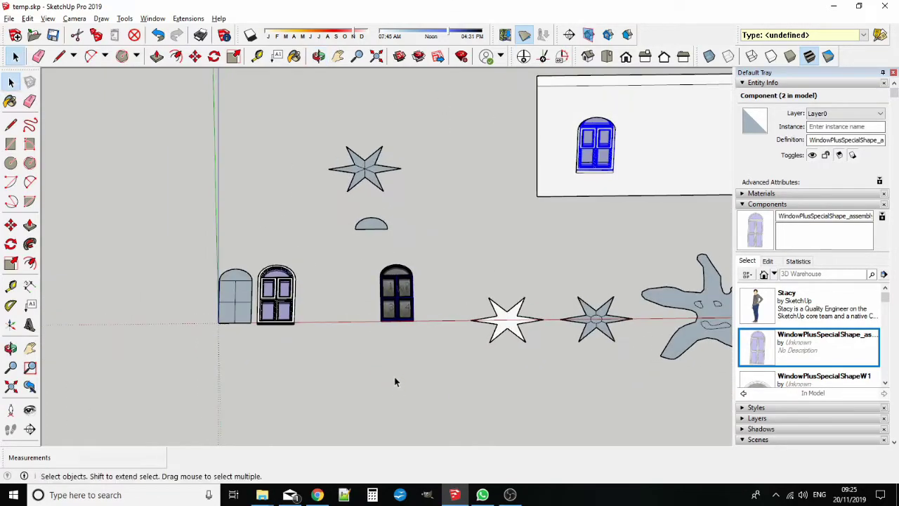
Step: Add a stooled sill to the blue window with Very heavy & very shallow nosing
scroll(397, 315, "up", 6)
right_click(399, 280)
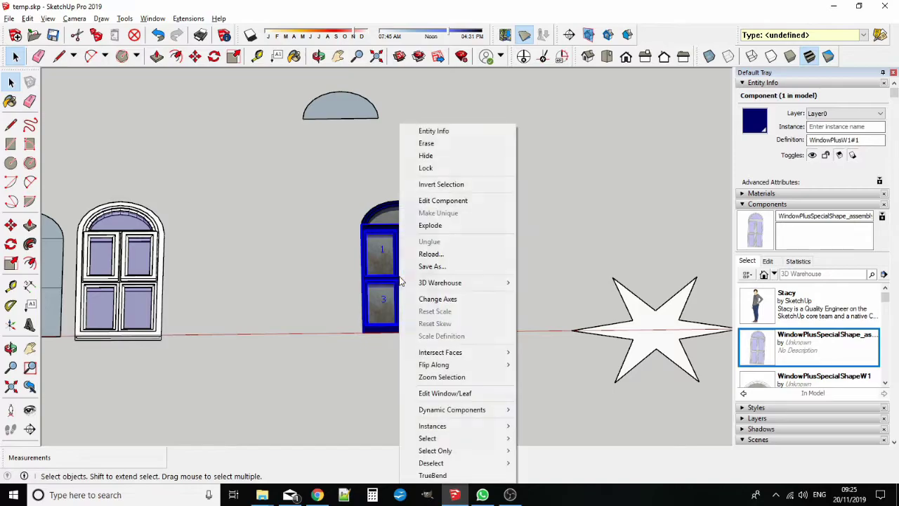
left_click(472, 394)
left_click(487, 239)
left_click(467, 317)
left_click(398, 256)
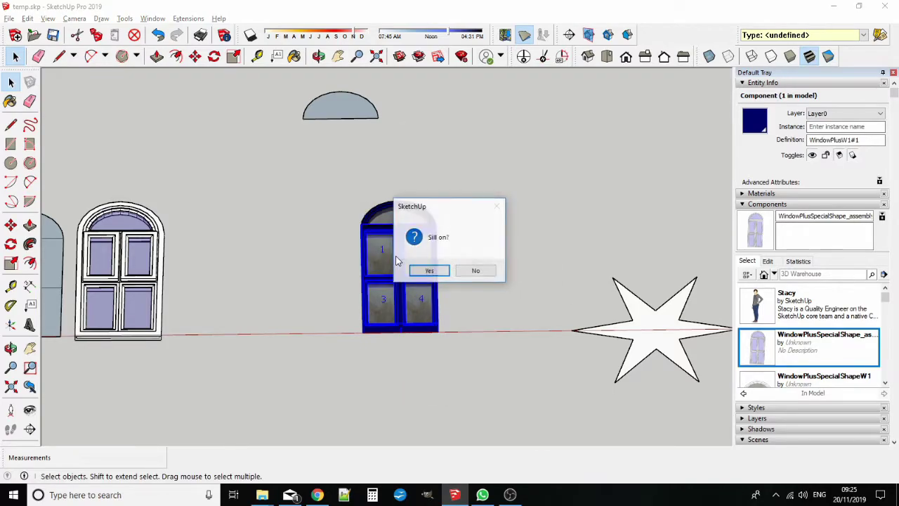
left_click(427, 267)
left_click(505, 213)
left_click(492, 227)
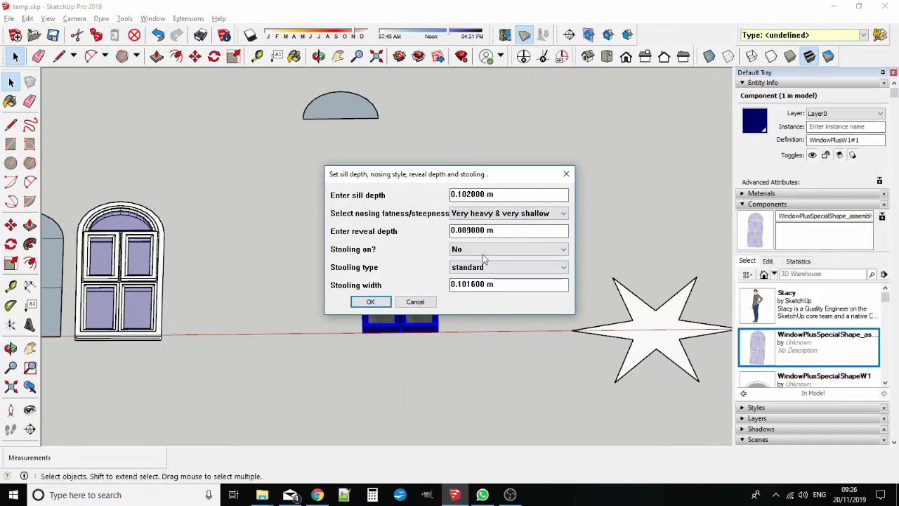
left_click(485, 249)
left_click(492, 268)
left_click(517, 269)
left_click(475, 287)
left_click(380, 309)
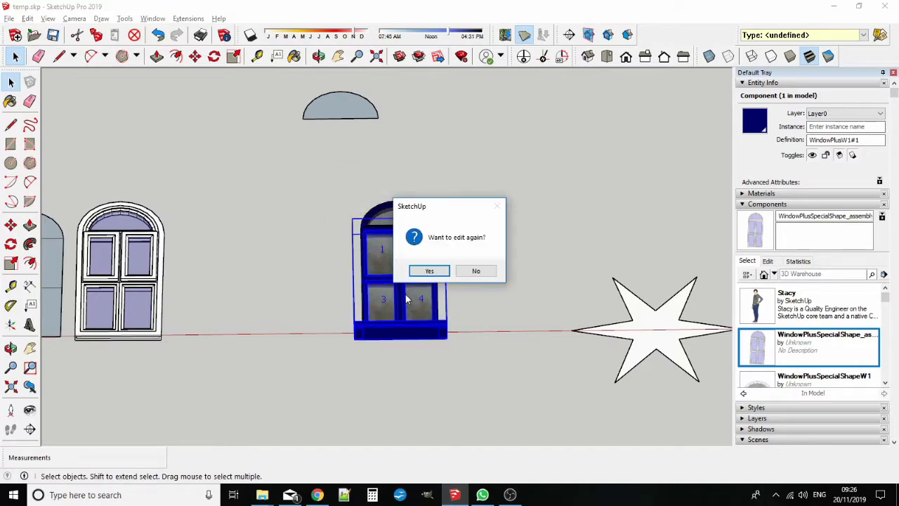
left_click(475, 271)
Step: Paint the window's sill with the Concrete Aggregate Smoke material
middle_click_drag(475, 271, 442, 317)
scroll(443, 301, "up", 3)
double_click(441, 303)
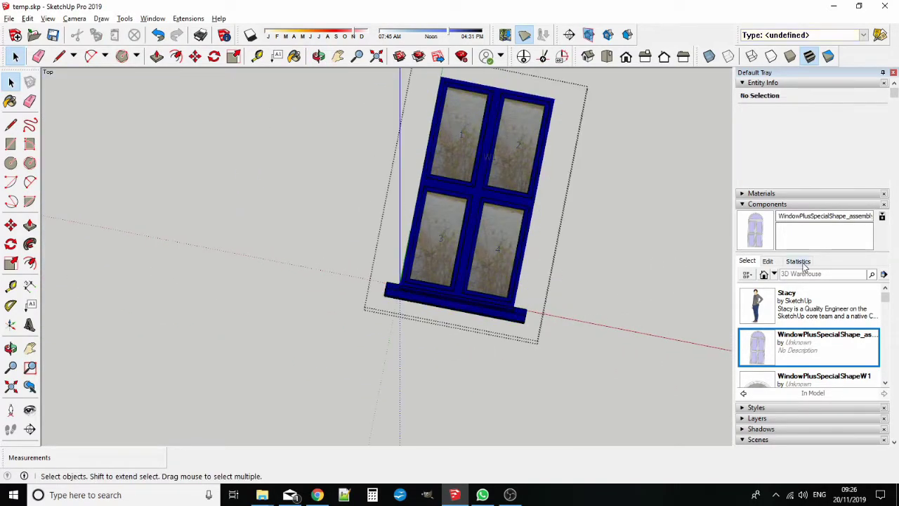
left_click(786, 192)
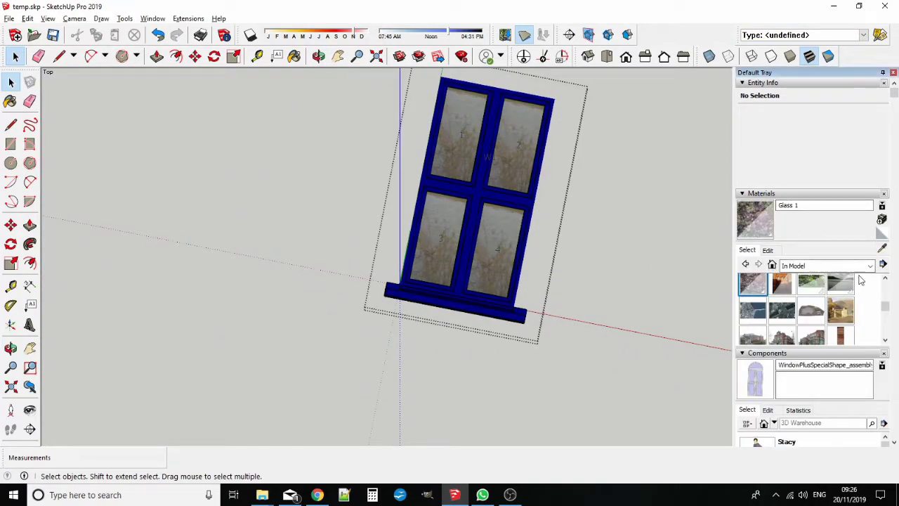
left_click(825, 265)
left_click(814, 299)
left_click(869, 288)
left_click(456, 308)
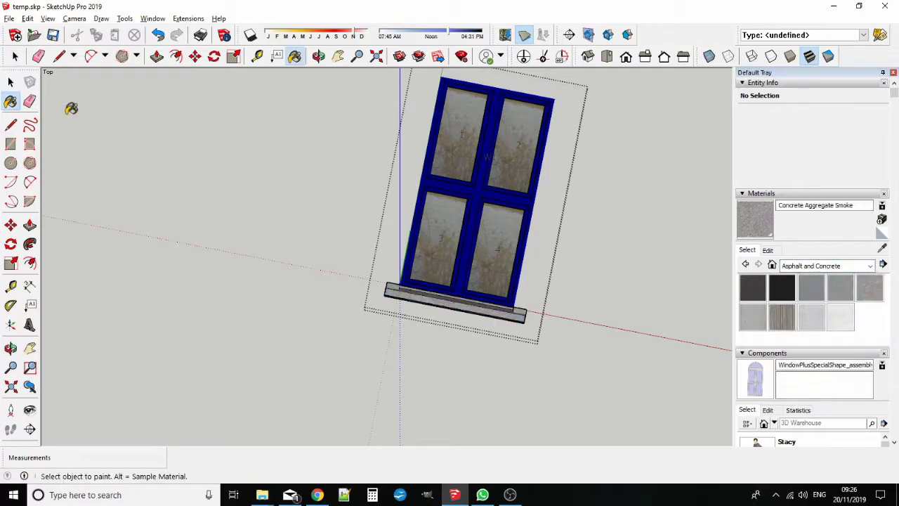
left_click(11, 82)
left_click(361, 254)
middle_click_drag(360, 253, 393, 271)
scroll(395, 269, "down", 3)
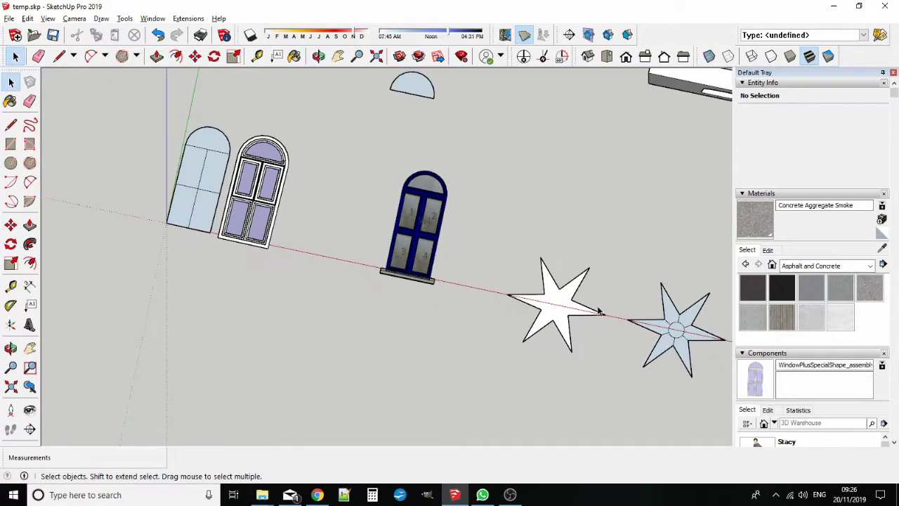
middle_click_drag(598, 311, 753, 382)
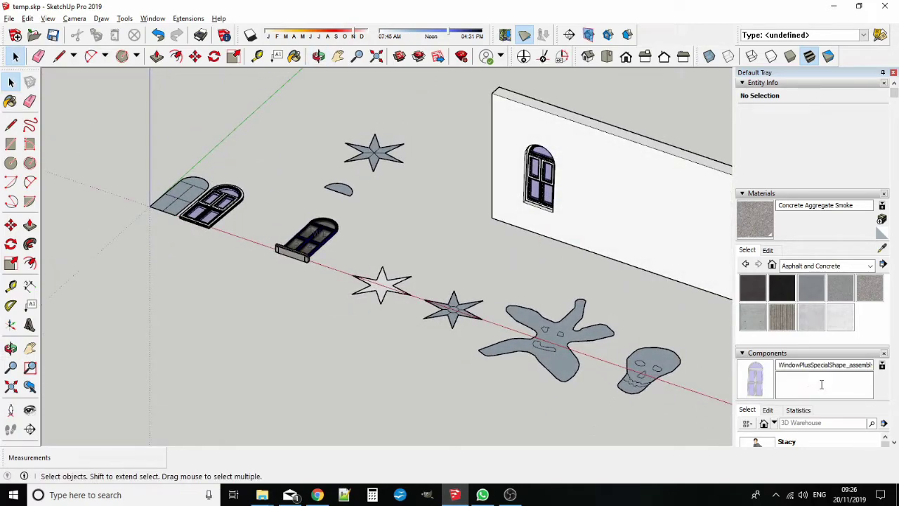
scroll(821, 384, "down", 3)
Step: Place the WindowPlusW1#1 sill window on the wall beside the arched window
scroll(819, 405, "down", 3)
scroll(820, 405, "down", 1)
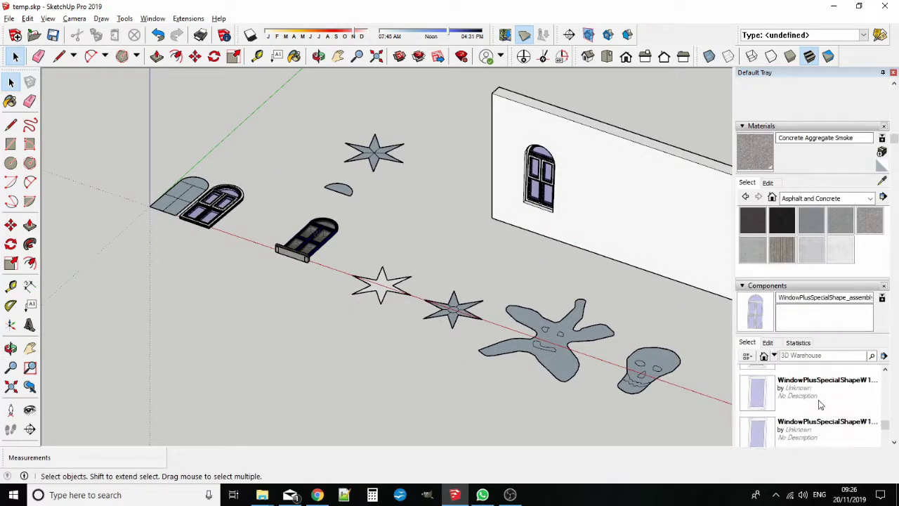
scroll(820, 405, "down", 2)
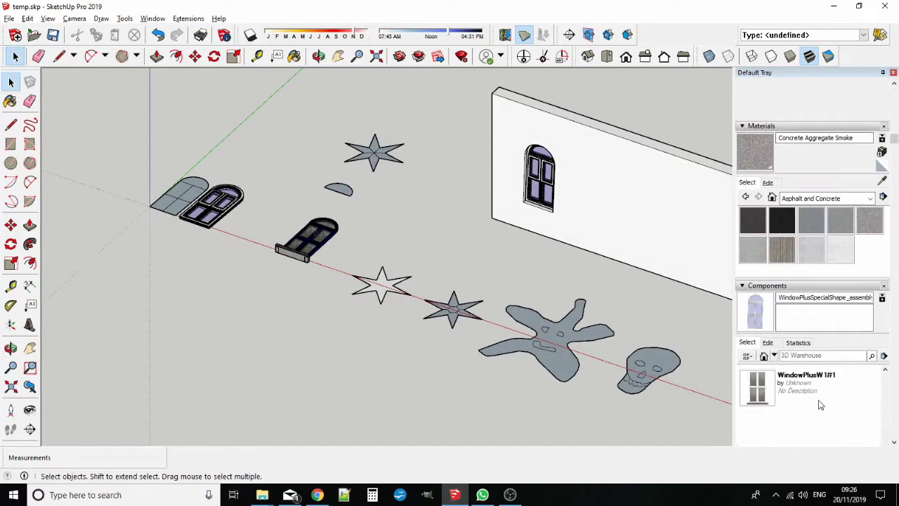
left_click(765, 394)
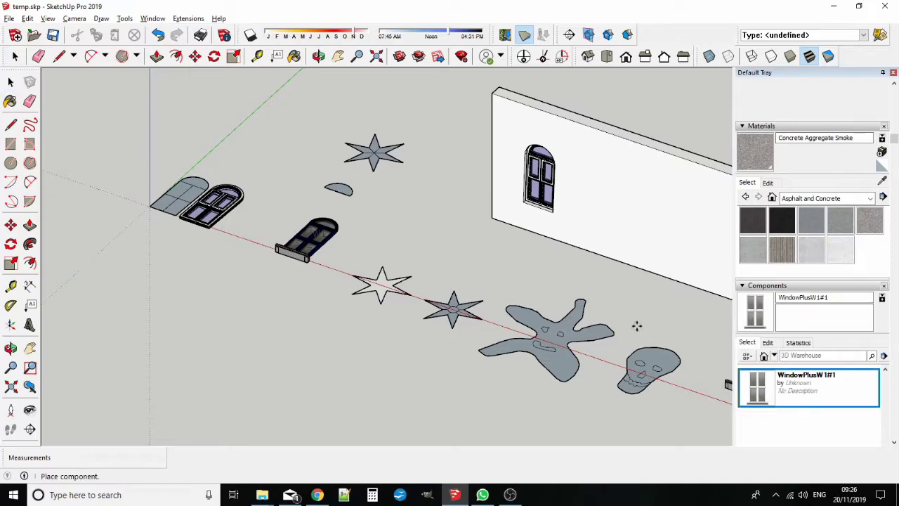
left_click(616, 240)
scroll(766, 418, "up", 3)
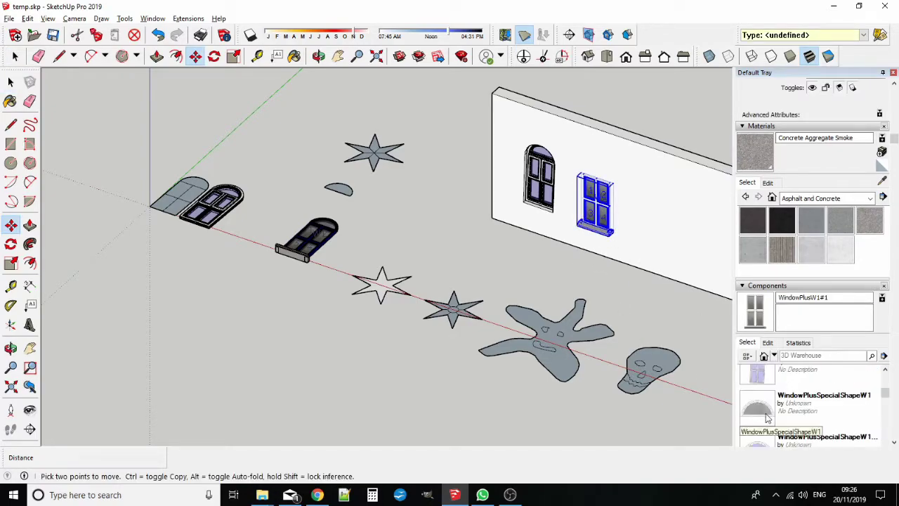
Step: Place the WindowPlusSpecialShapeW1 semicircular arch above the sill window
left_click(767, 417)
scroll(572, 193, "up", 5)
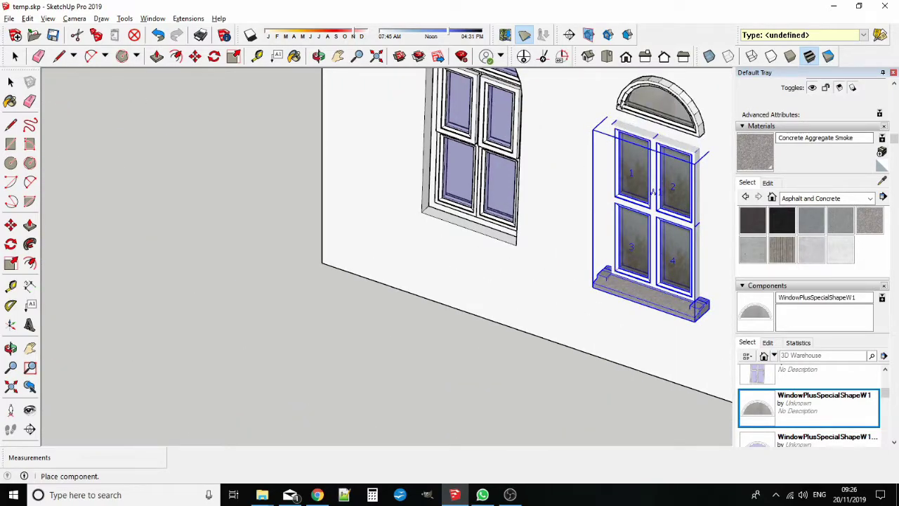
left_click(612, 122)
scroll(607, 127, "up", 3)
middle_click_drag(608, 127, 475, 190, "shift")
scroll(305, 170, "down", 1)
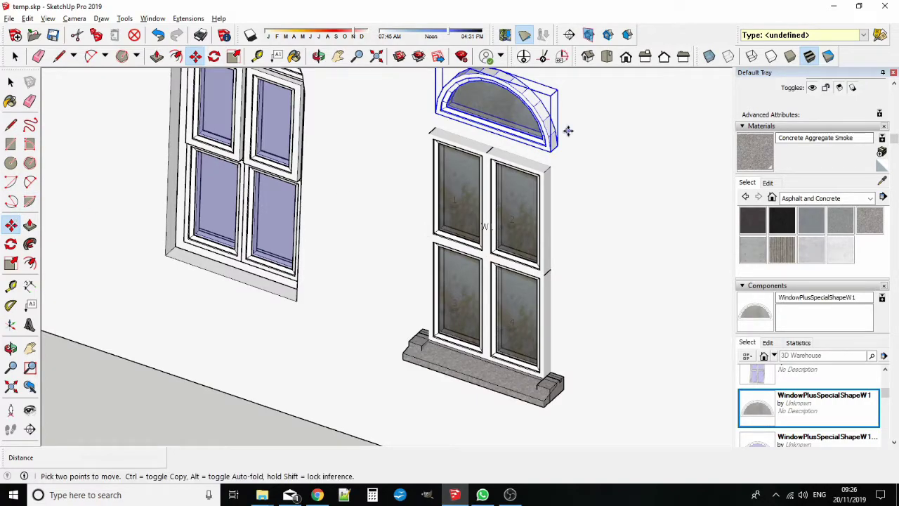
scroll(567, 130, "up", 3)
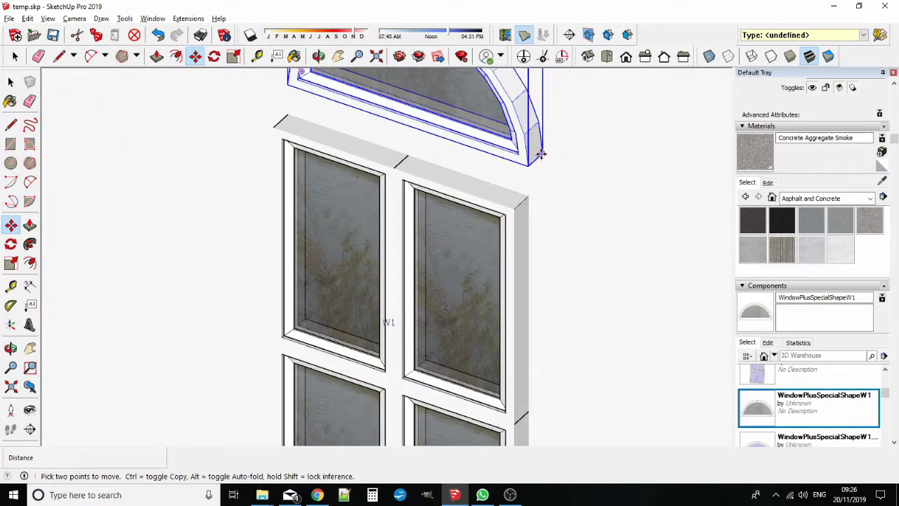
Step: Move the arch down about 0.19 m so it rests on the window's panes
left_click(541, 153)
left_click(527, 200)
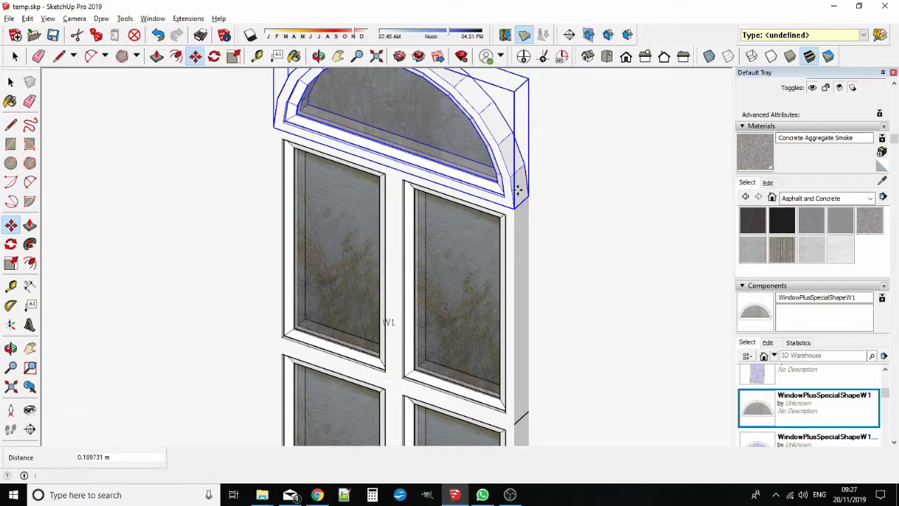
scroll(485, 162, "down", 3)
scroll(464, 136, "down", 4)
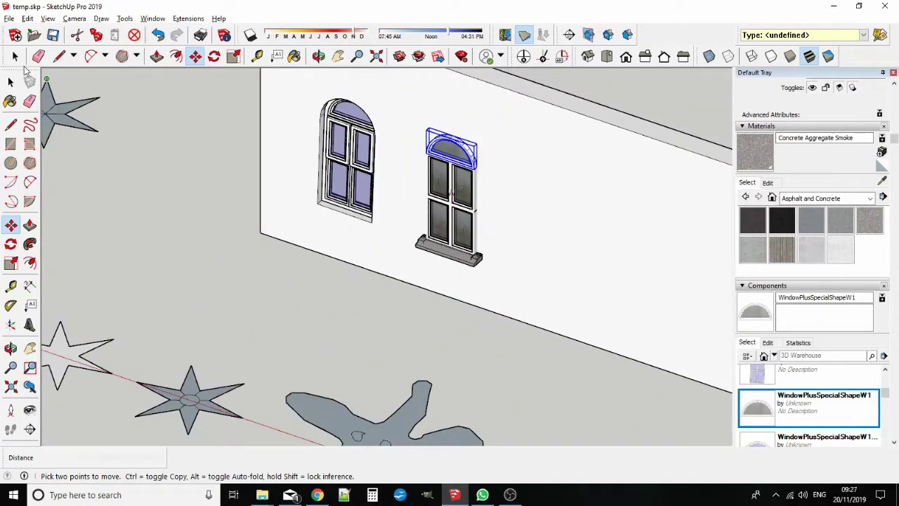
left_click(11, 83)
middle_click_drag(393, 163, 434, 158)
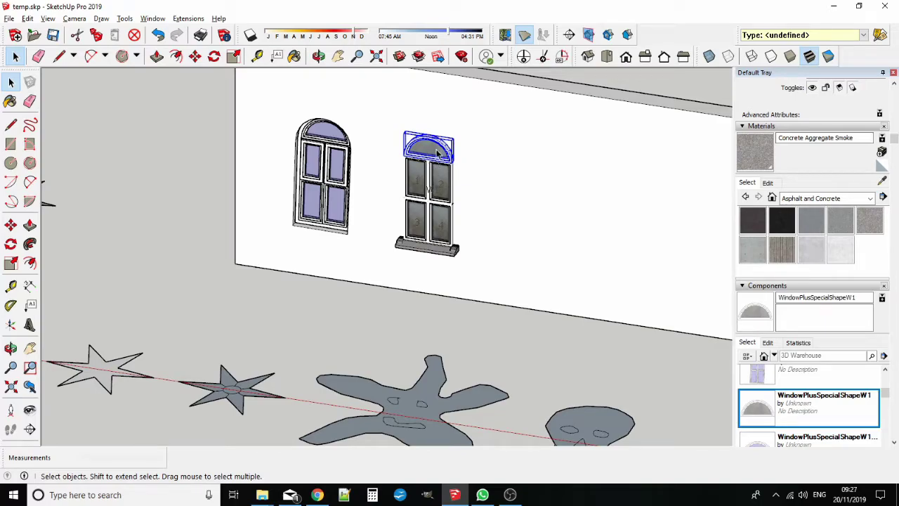
Step: Make the top arch cut its own wall opening at 0.4 m thickness, then select the sill window
right_click(437, 152)
left_click(497, 394)
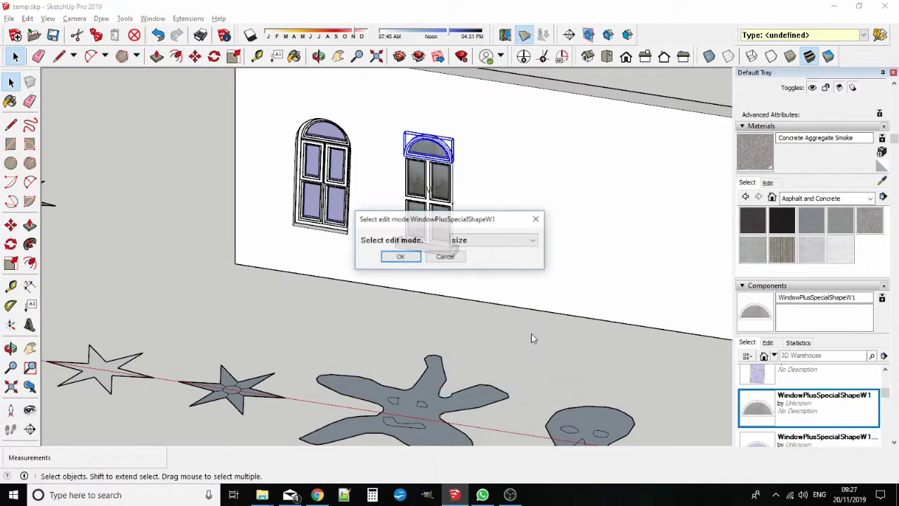
left_click(496, 246)
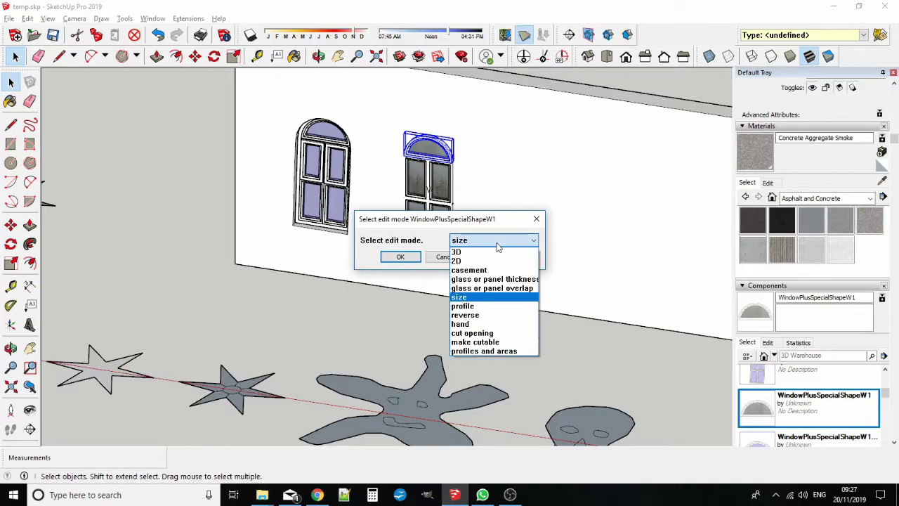
left_click(495, 333)
left_click(413, 257)
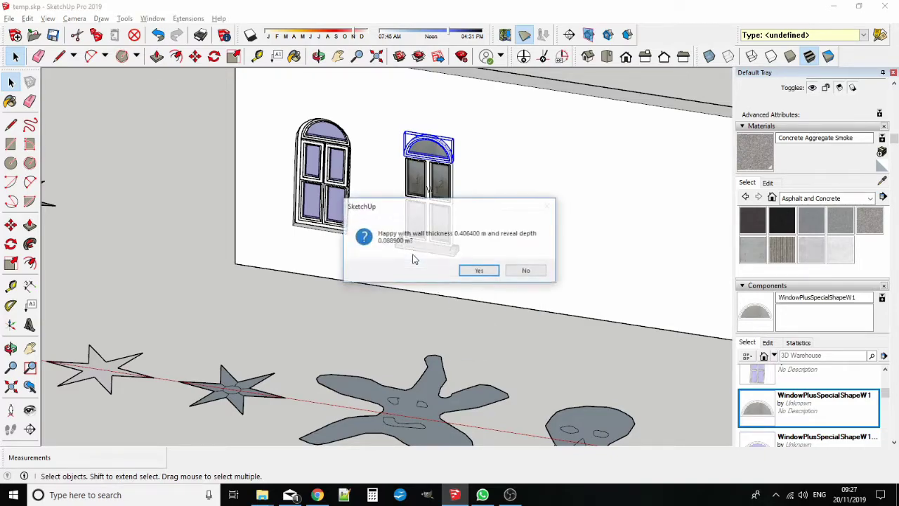
left_click(526, 271)
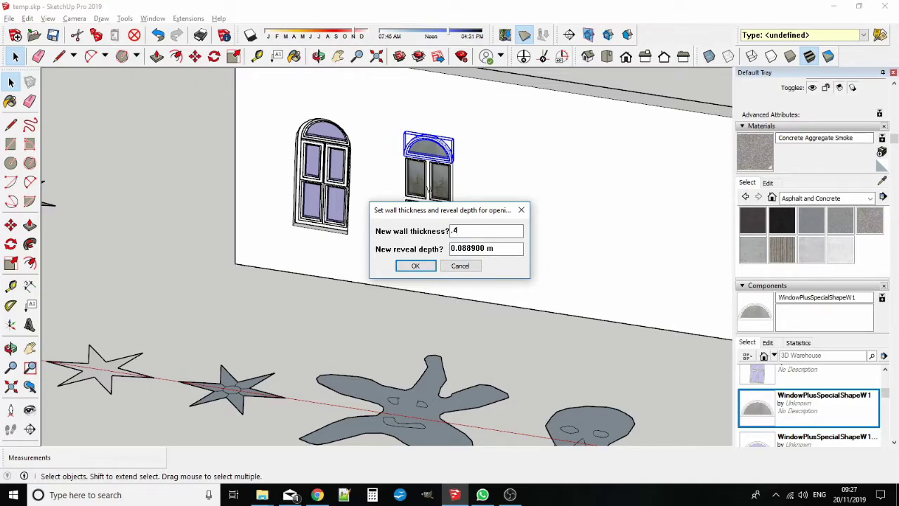
left_click(416, 266)
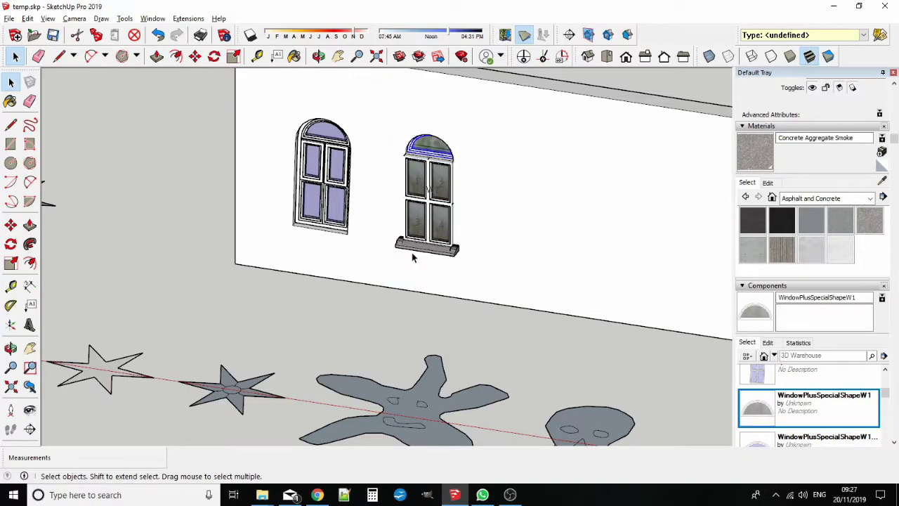
left_click(435, 218)
Step: Cut the sill window's opening through the wall with wall thickness changed to 0.4 m
right_click(435, 217)
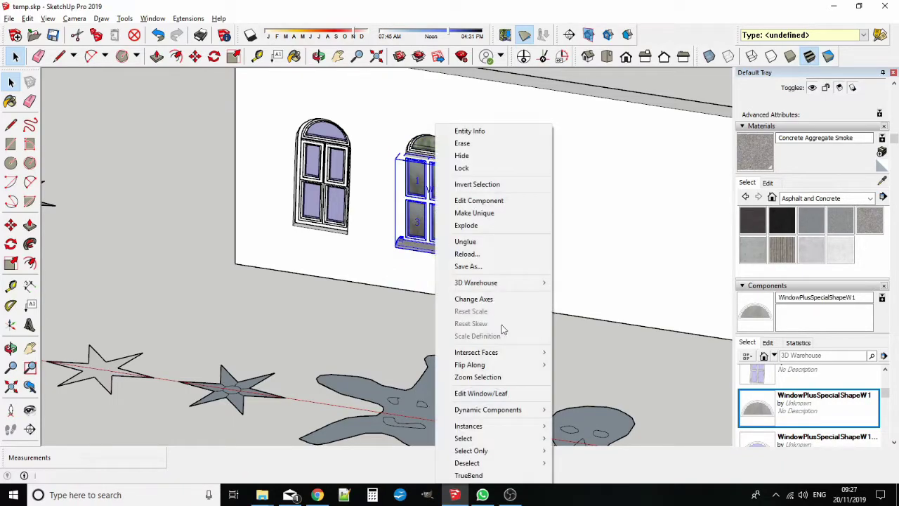
left_click(510, 395)
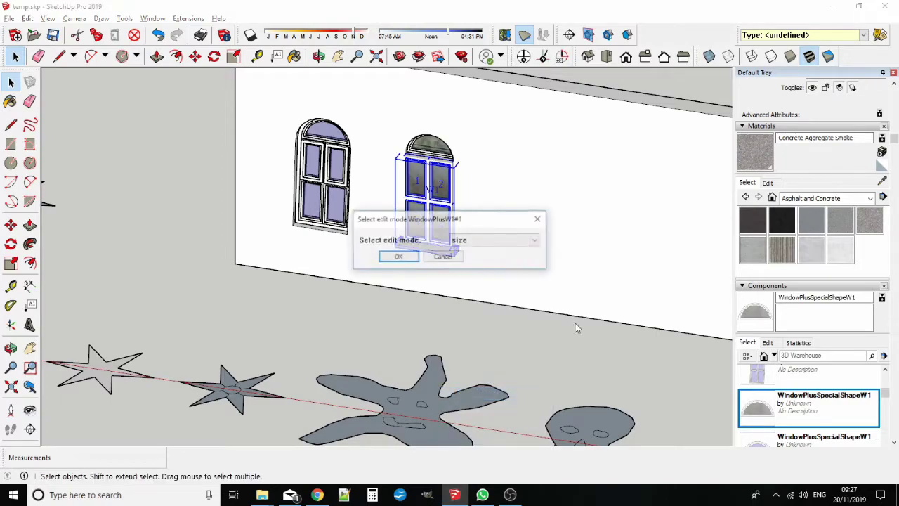
left_click(467, 242)
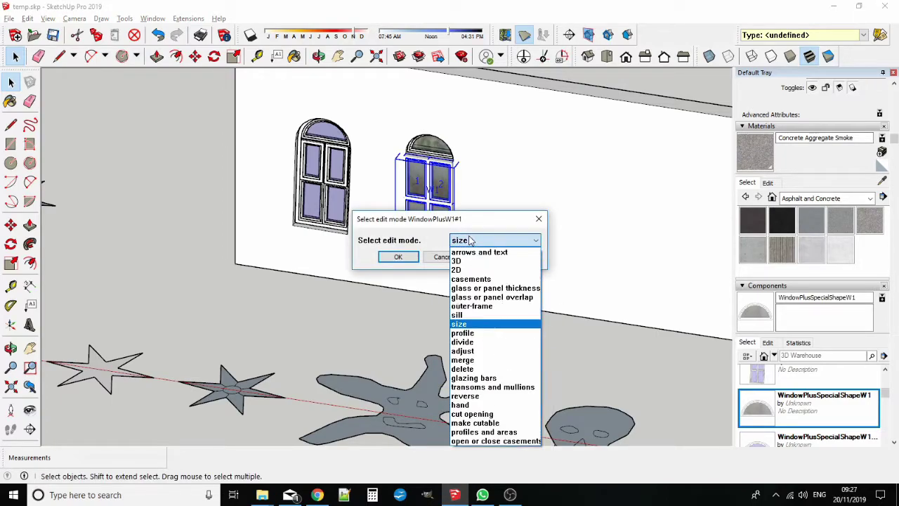
left_click(490, 414)
left_click(399, 257)
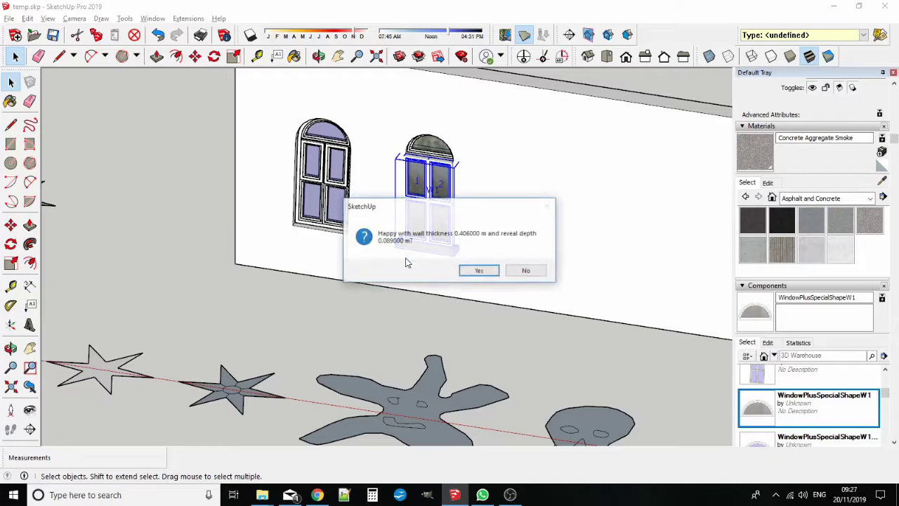
left_click(525, 272)
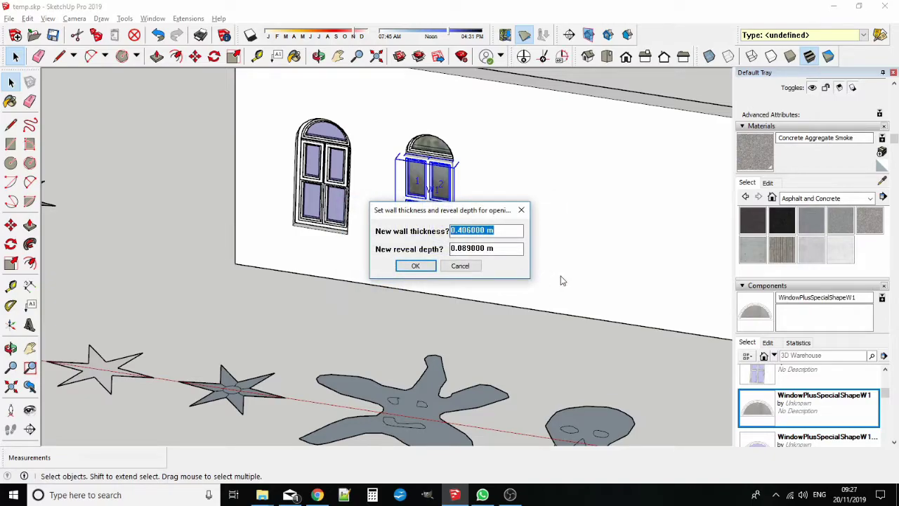
key("BackSpace")
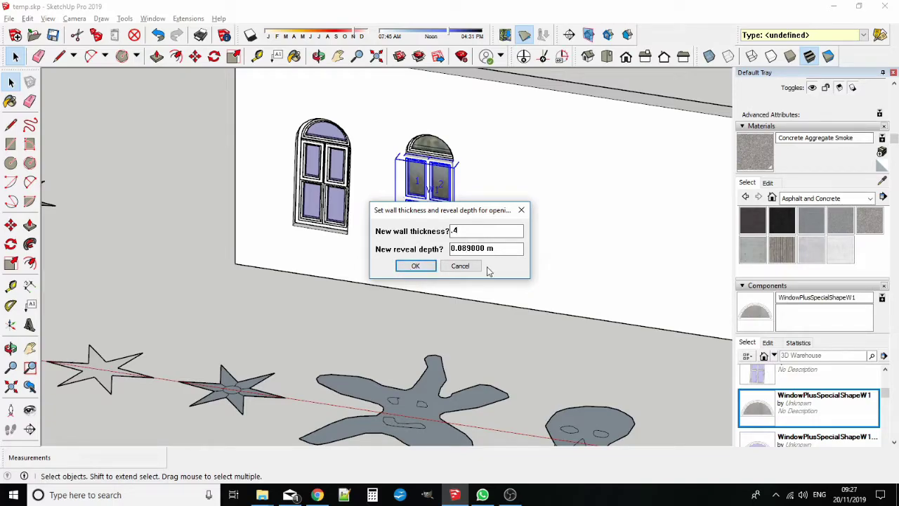
left_click(411, 266)
left_click(477, 271)
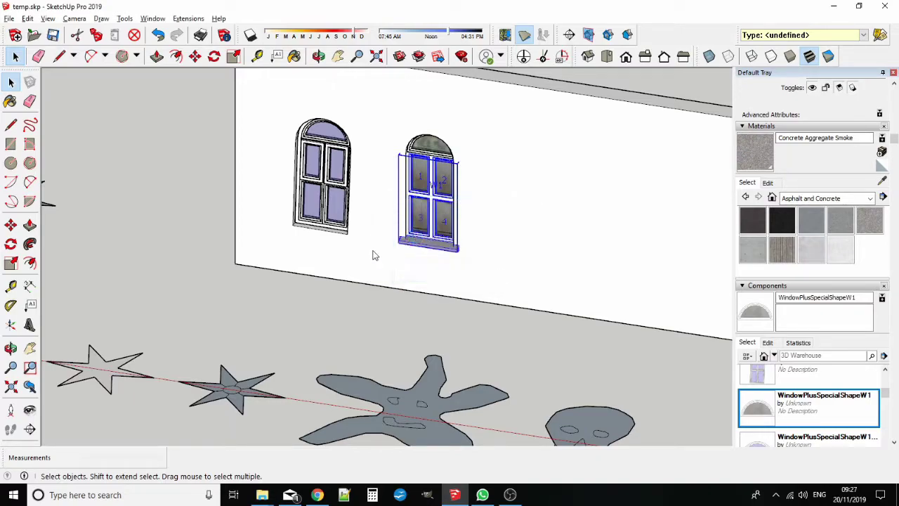
middle_click_drag(403, 250, 271, 217)
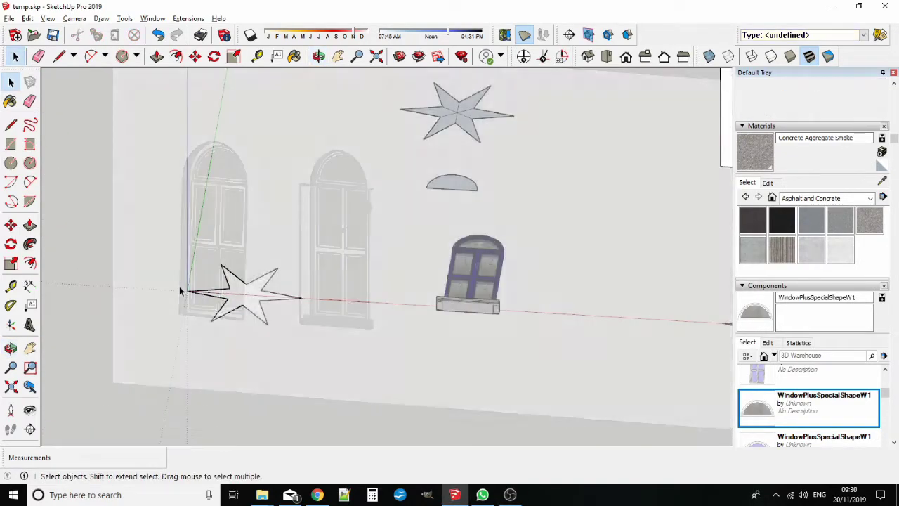
Step: Generate a star-shaped window from the flat star face with default settings and place it above the star
scroll(184, 292, "up", 3)
left_click(294, 304)
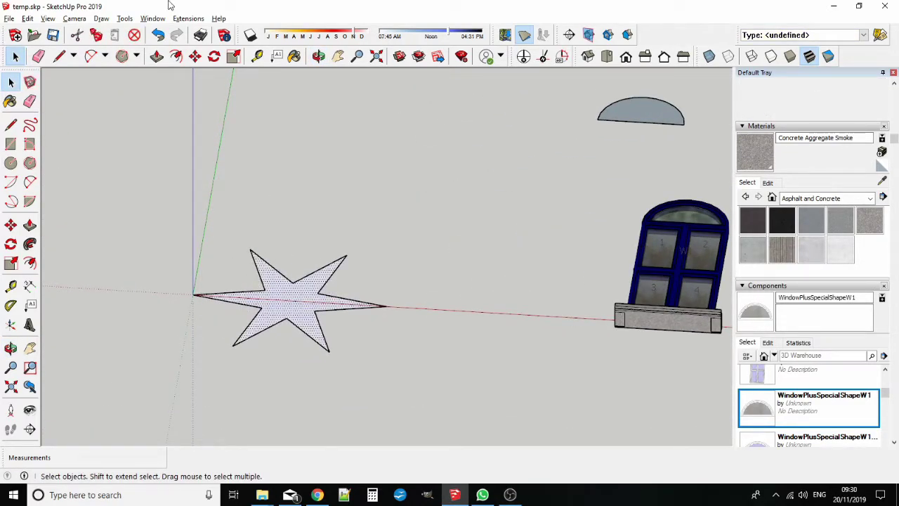
left_click(184, 19)
mouse_move(232, 70)
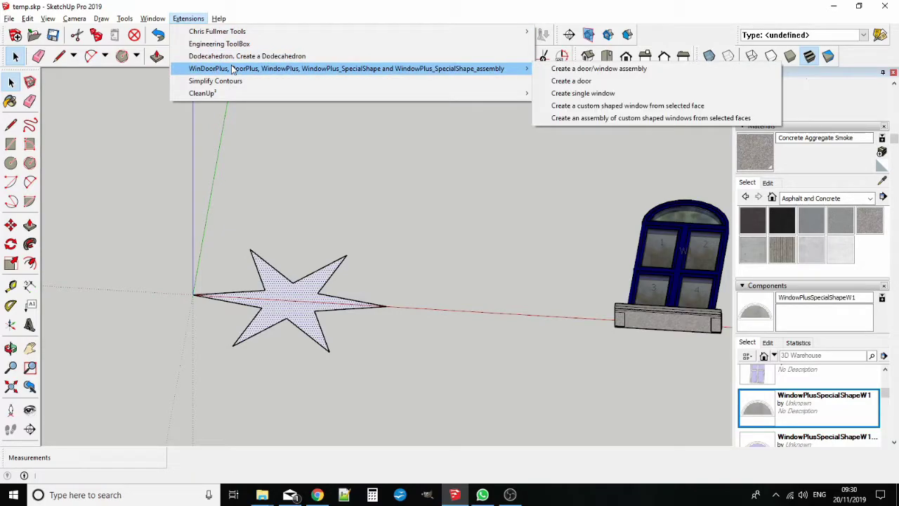
left_click(597, 105)
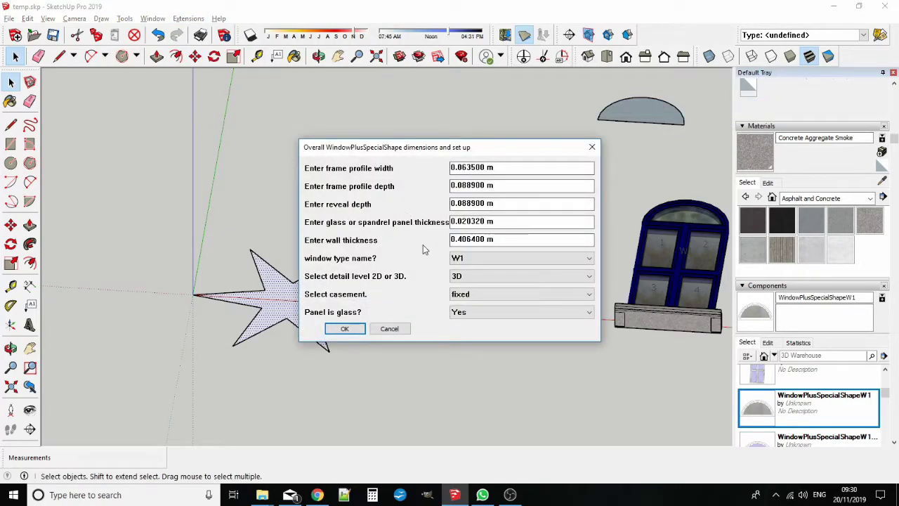
left_click(346, 329)
left_click(372, 246)
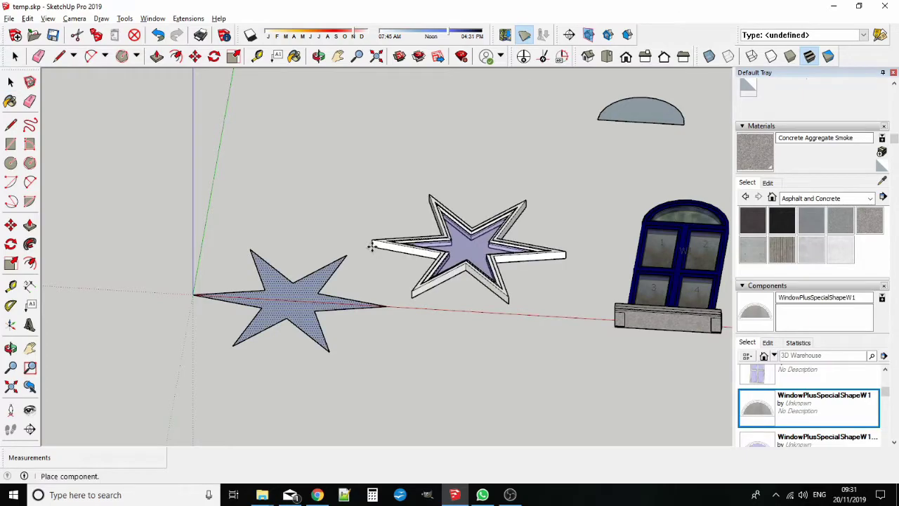
left_click(342, 202)
key("Escape")
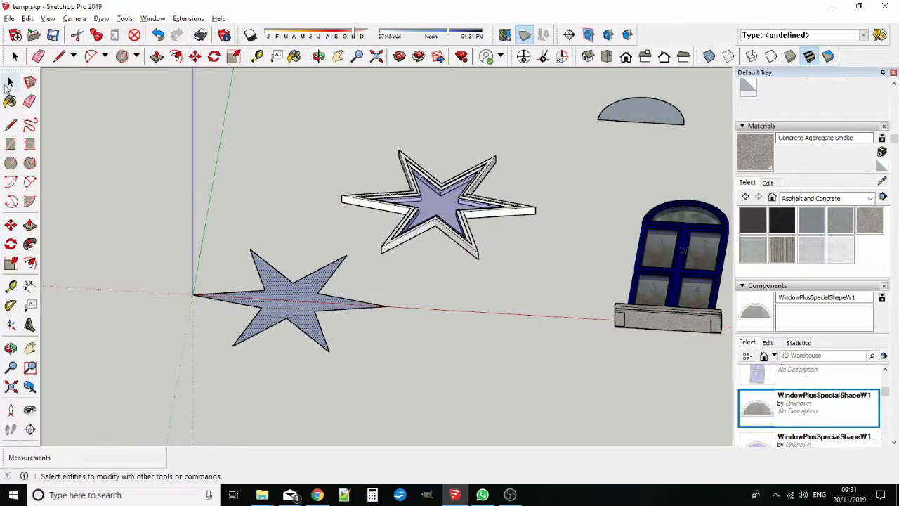
middle_click_drag(389, 225, 441, 251)
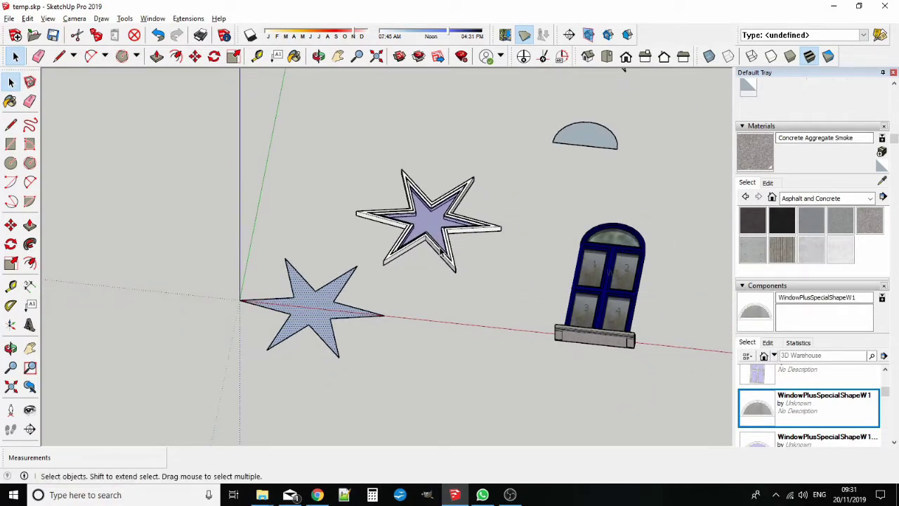
left_click(440, 252)
right_click(440, 251)
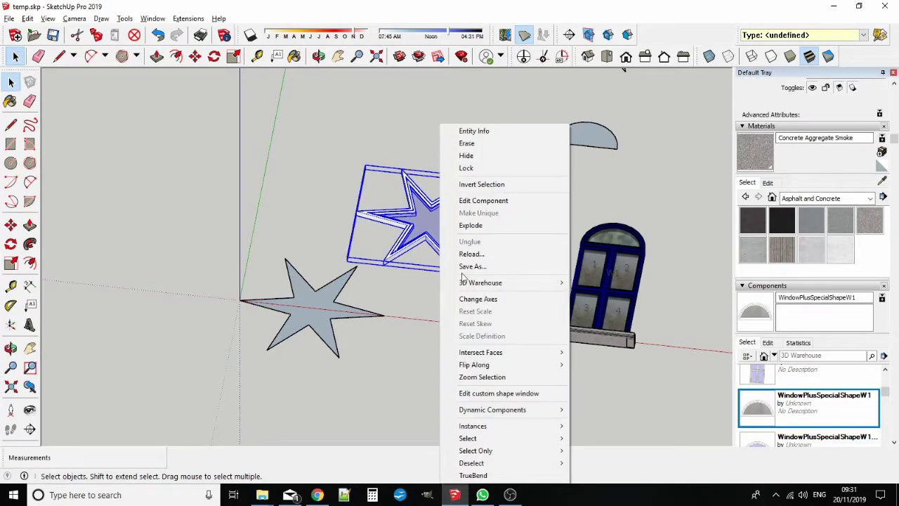
Step: Scale the star window up uniformly with a global size factor of 1.2
left_click(499, 393)
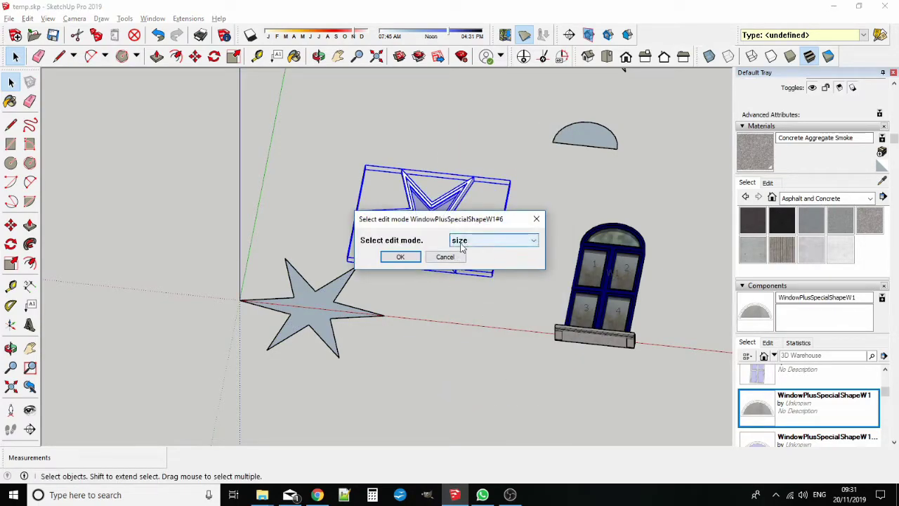
left_click(399, 257)
left_click(495, 242)
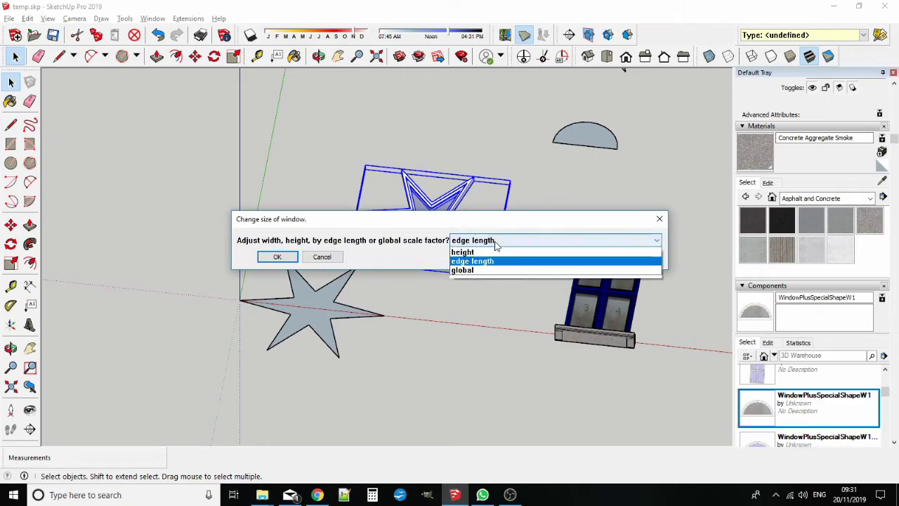
left_click(490, 279)
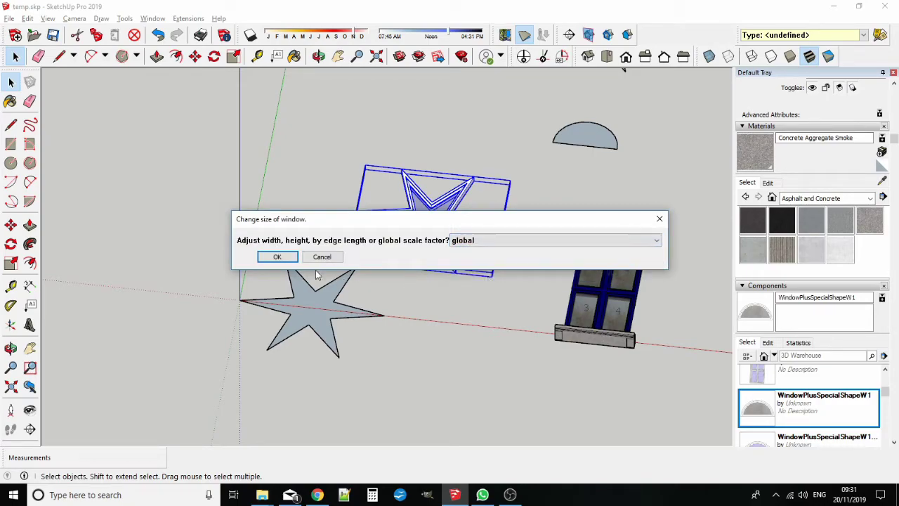
left_click(294, 257)
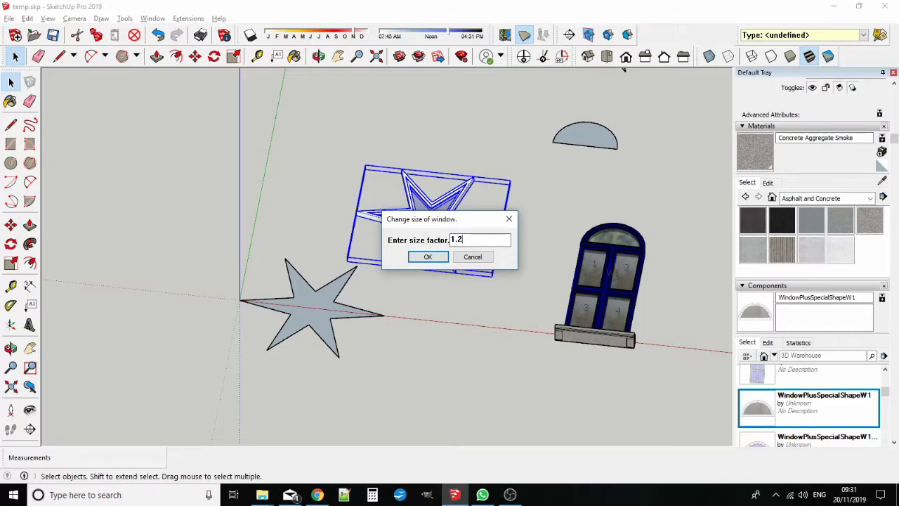
key("Return")
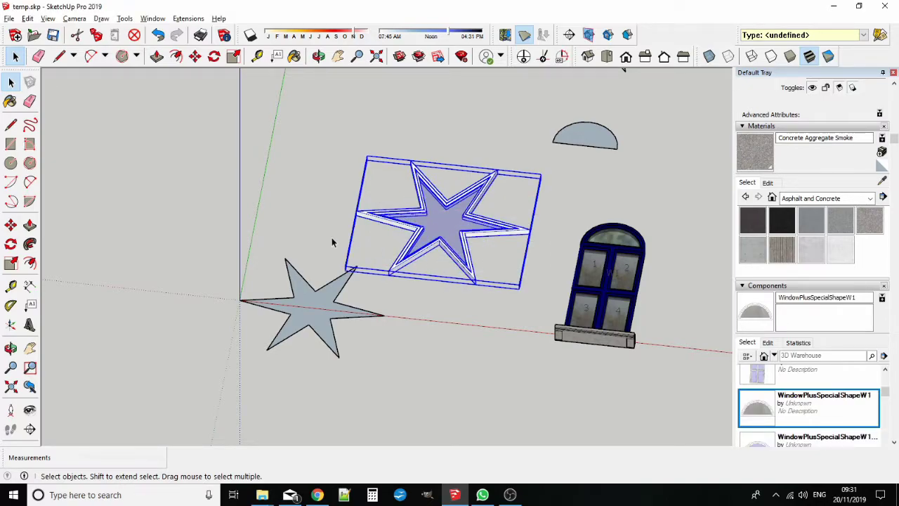
right_click(411, 227)
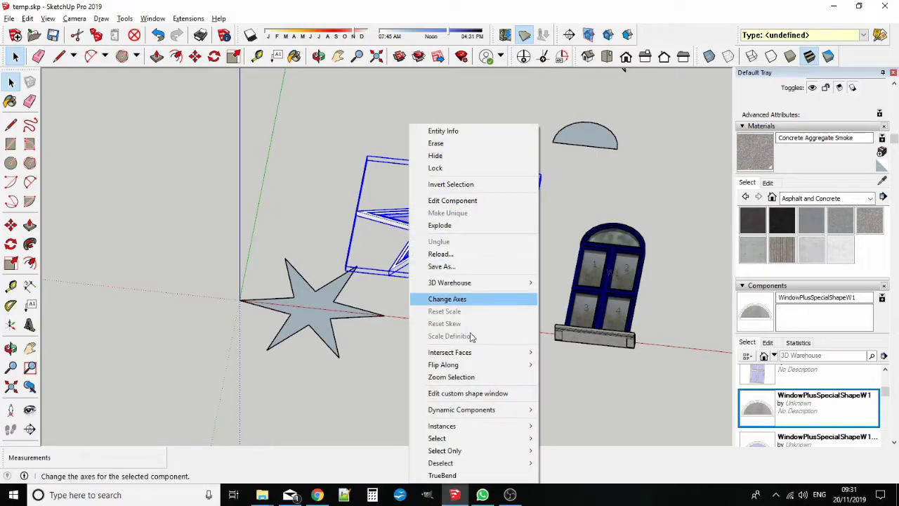
Step: Set the star window's frame profile to 0.04 m wide and 0.1 m deep
left_click(469, 395)
left_click(493, 241)
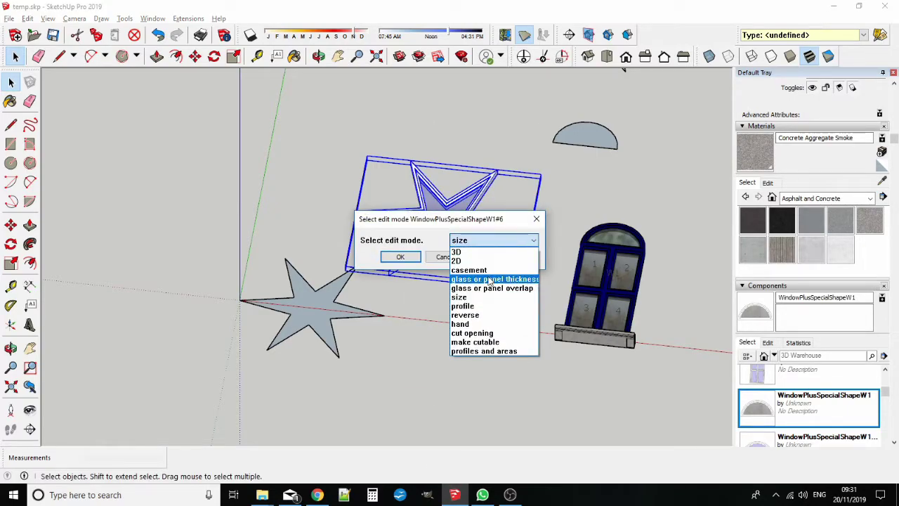
left_click(482, 307)
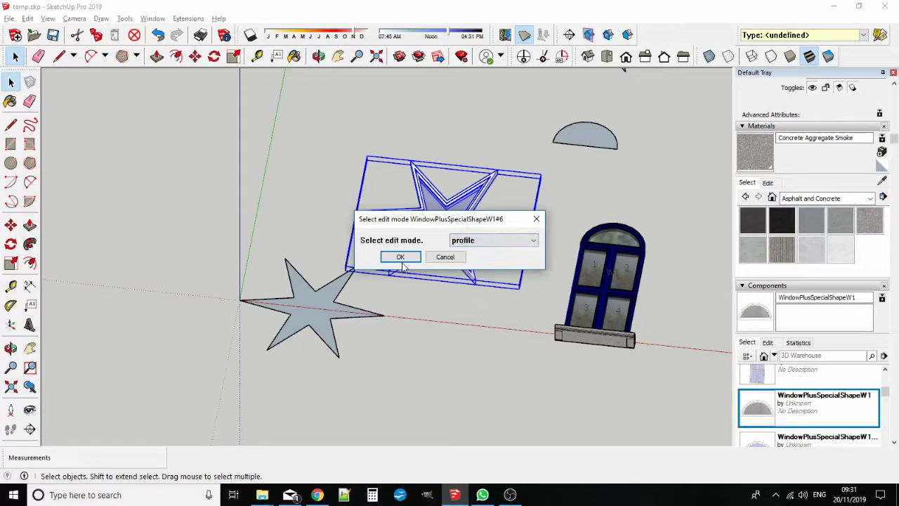
key("Return")
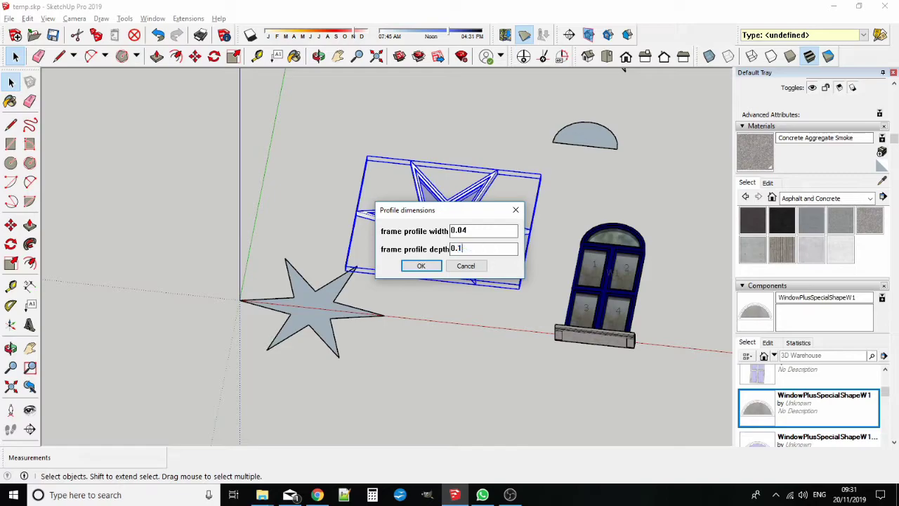
left_click(418, 266)
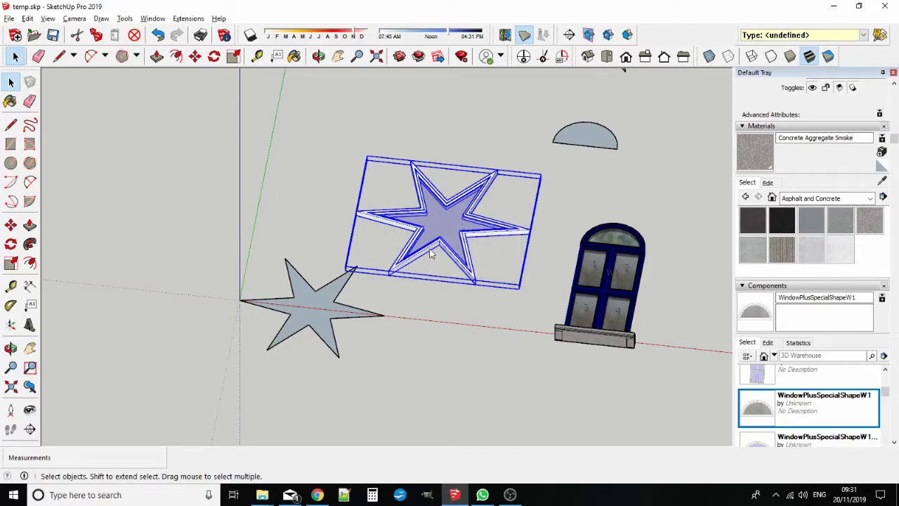
Step: Edit the star window's custom shape and give its glass or panel a 0.01 thickness
scroll(432, 252, "up", 1)
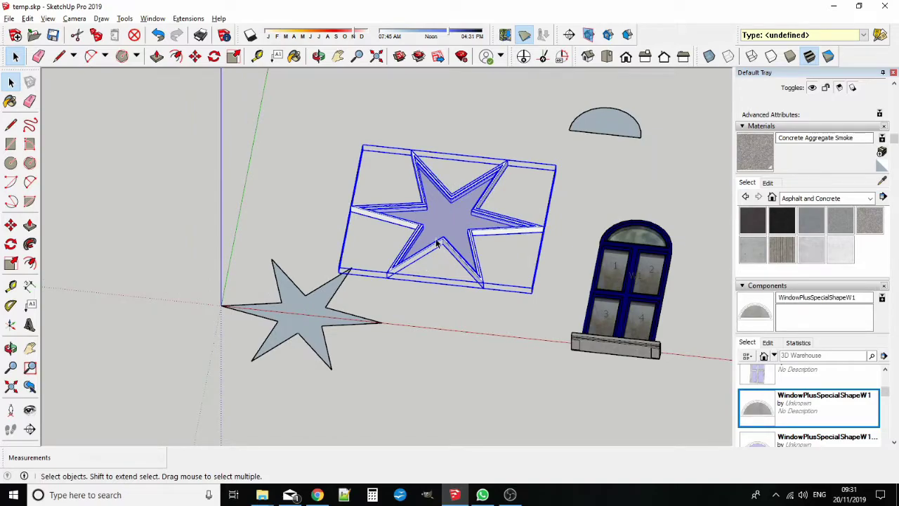
scroll(436, 242, "up", 8)
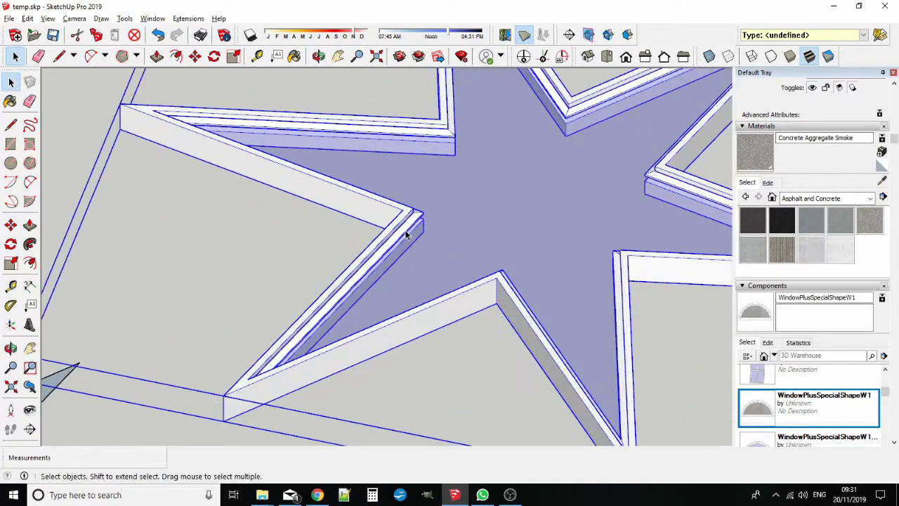
scroll(405, 235, "up", 1)
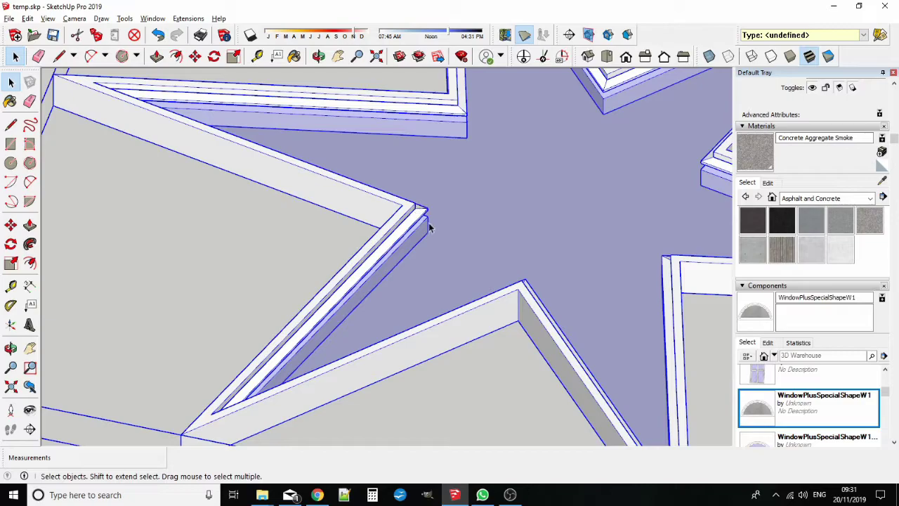
right_click(431, 227)
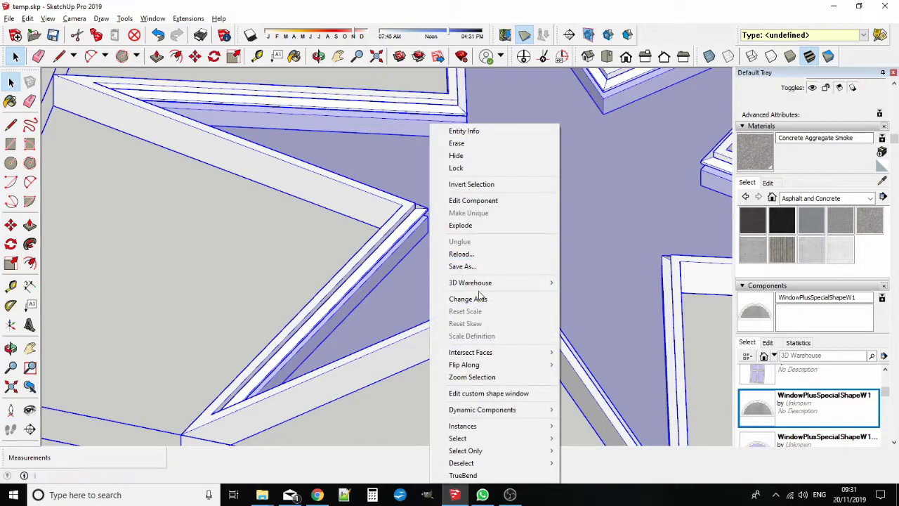
left_click(488, 393)
left_click(488, 242)
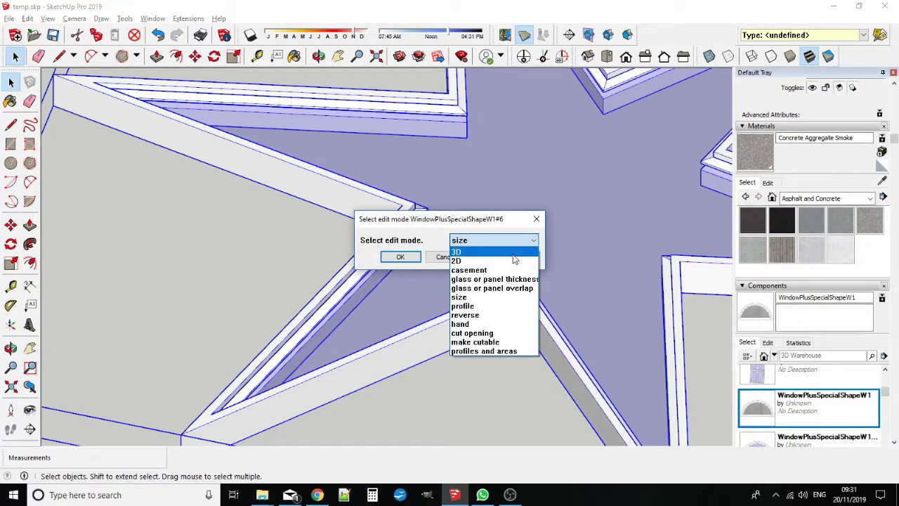
left_click(508, 281)
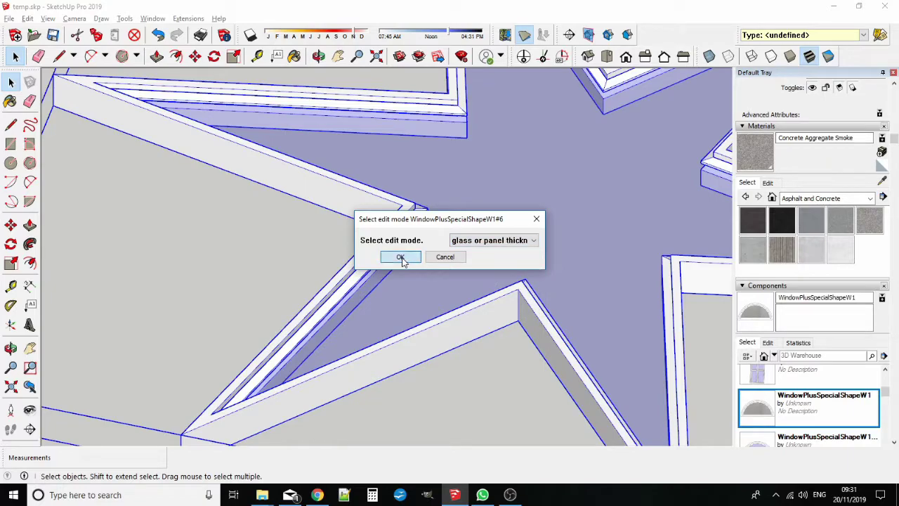
left_click(401, 257)
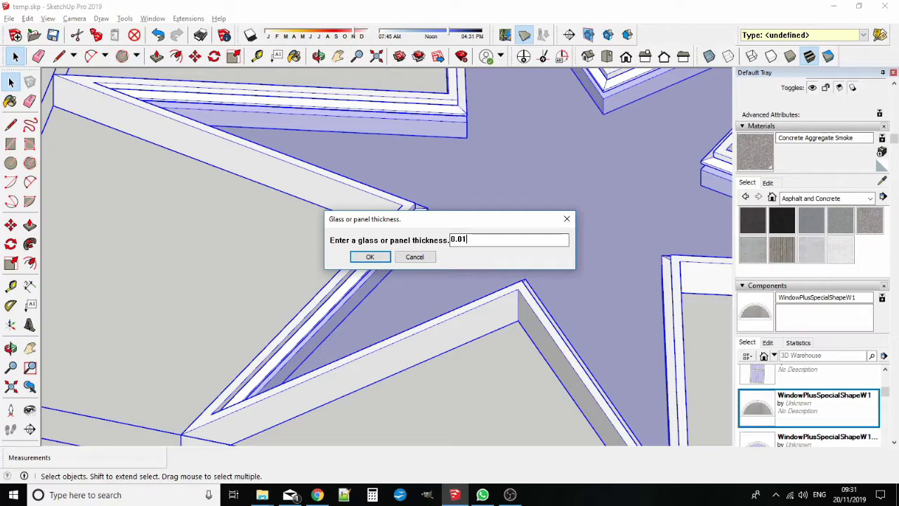
left_click(370, 257)
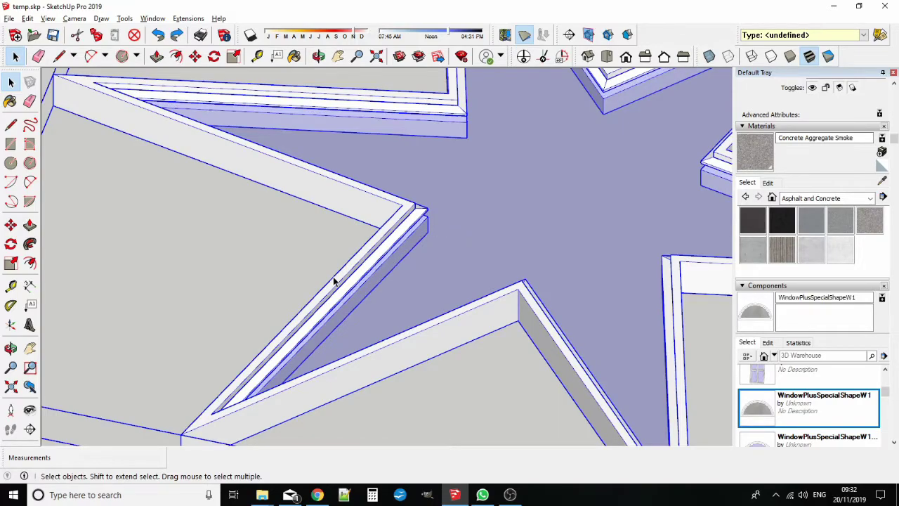
scroll(371, 245, "down", 5)
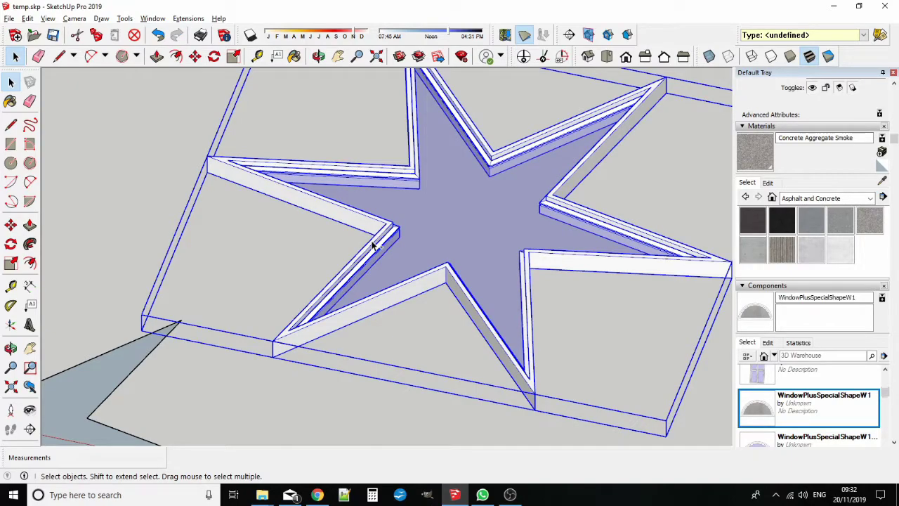
scroll(372, 244, "down", 4)
Step: Delete the leftover plate and place the star window component on the white wall
key("Delete")
scroll(229, 202, "down", 3)
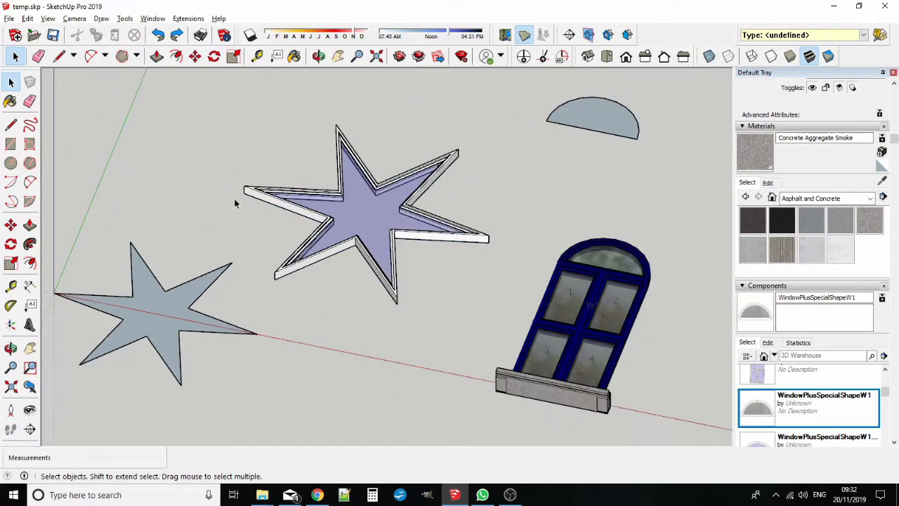
middle_click_drag(369, 239, 402, 292)
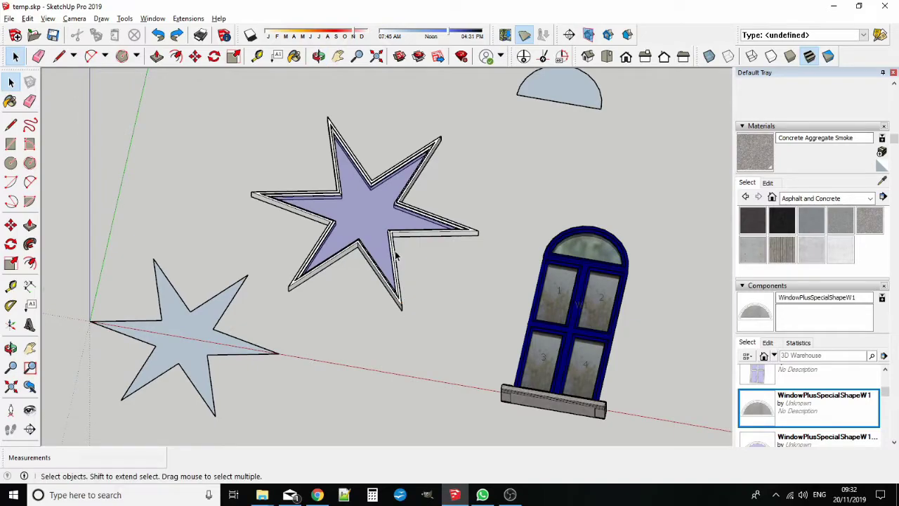
scroll(396, 256, "down", 6)
middle_click_drag(523, 292, 502, 334)
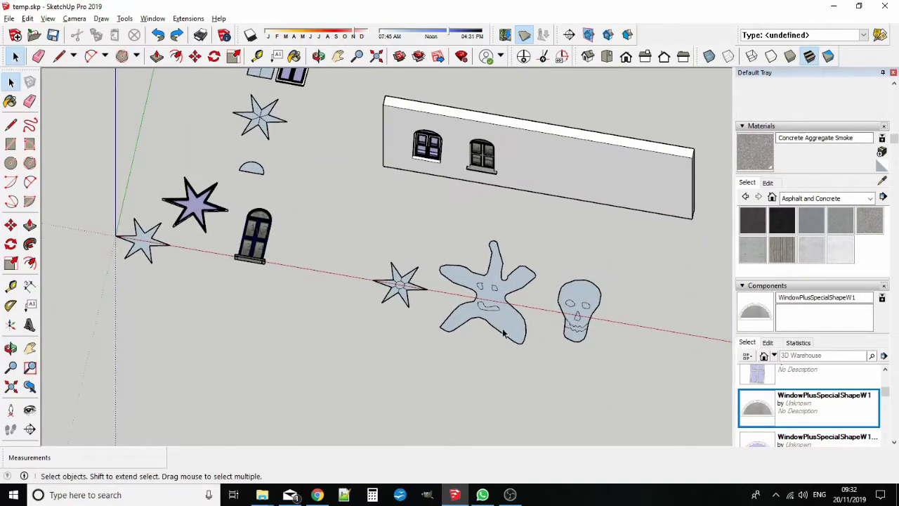
scroll(749, 419, "down", 2)
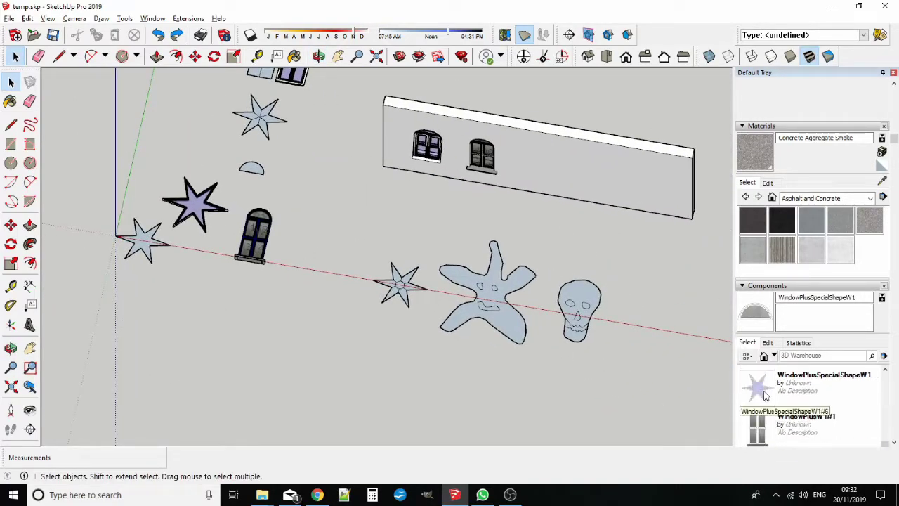
left_click(765, 396)
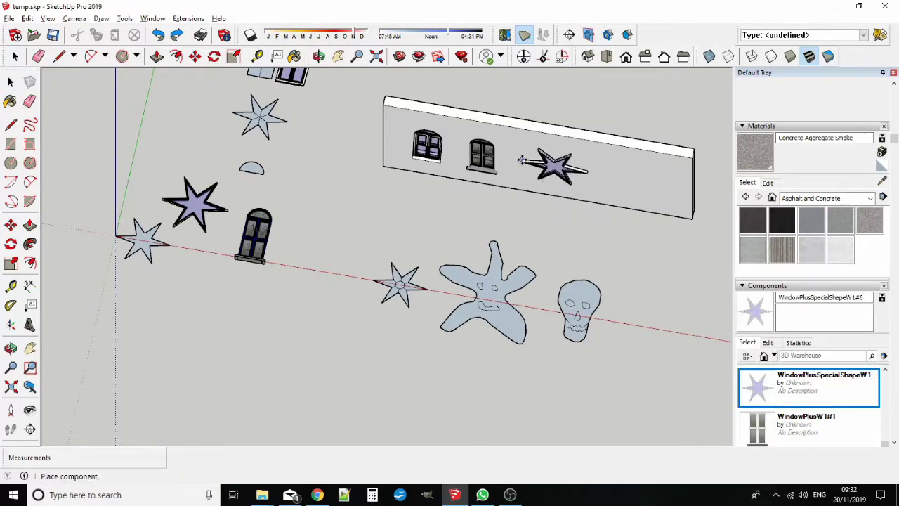
left_click(521, 160)
middle_click_drag(521, 160, 477, 112)
key("space")
left_click(507, 122)
key("m")
middle_click_drag(568, 147, 552, 202)
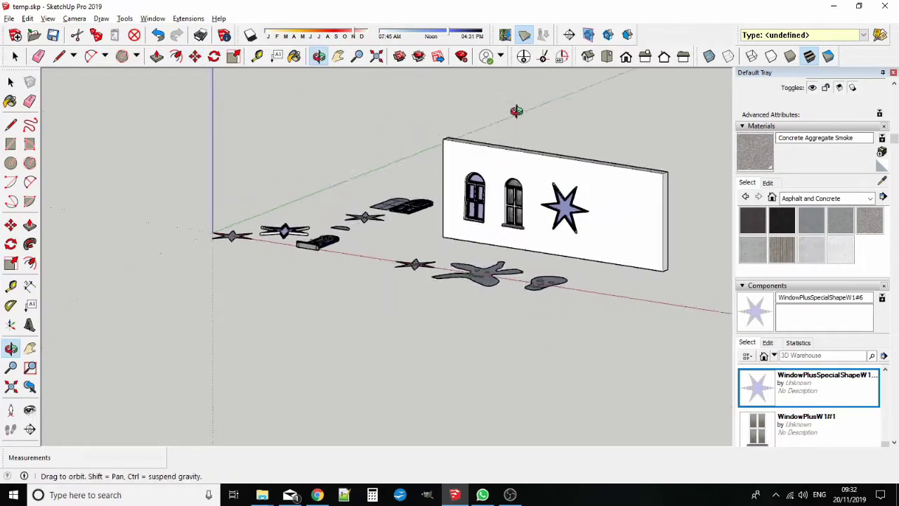
key("space")
scroll(551, 202, "up", 3)
Step: Cut the star window's opening through the wall using a 0.4 wall thickness
right_click(551, 203)
left_click(611, 397)
left_click(482, 239)
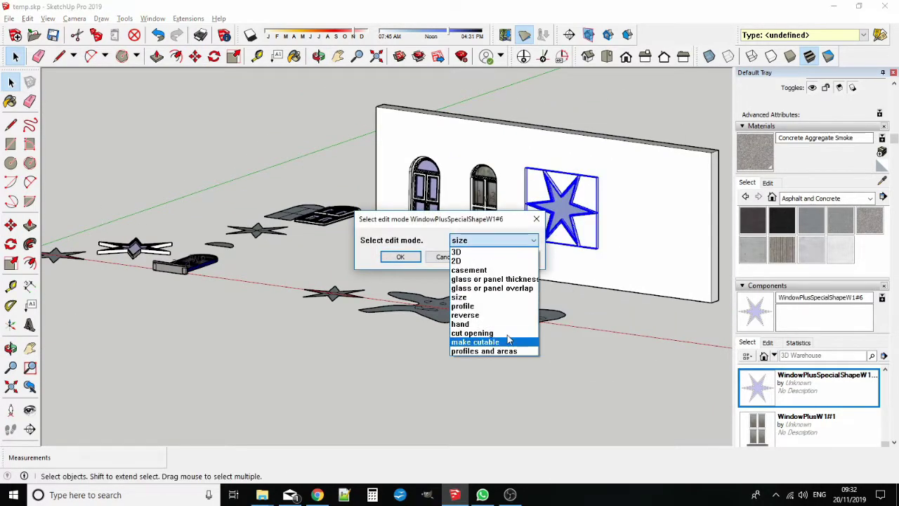
left_click(506, 341)
left_click(401, 257)
left_click(526, 270)
type(".4")
key("Return")
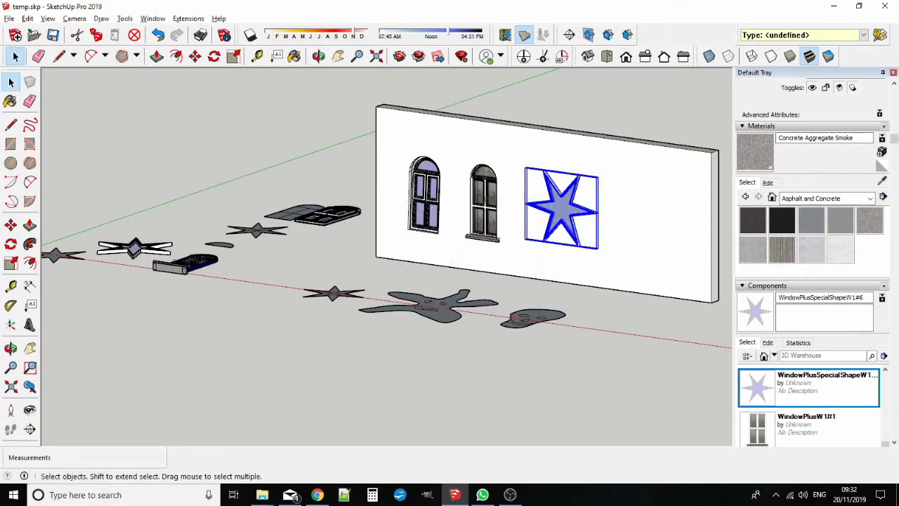
middle_click_drag(552, 271, 545, 210)
middle_click_drag(492, 239, 457, 337)
Step: Select the small six-pointed star face and move it left near the axes
scroll(287, 257, "up", 3)
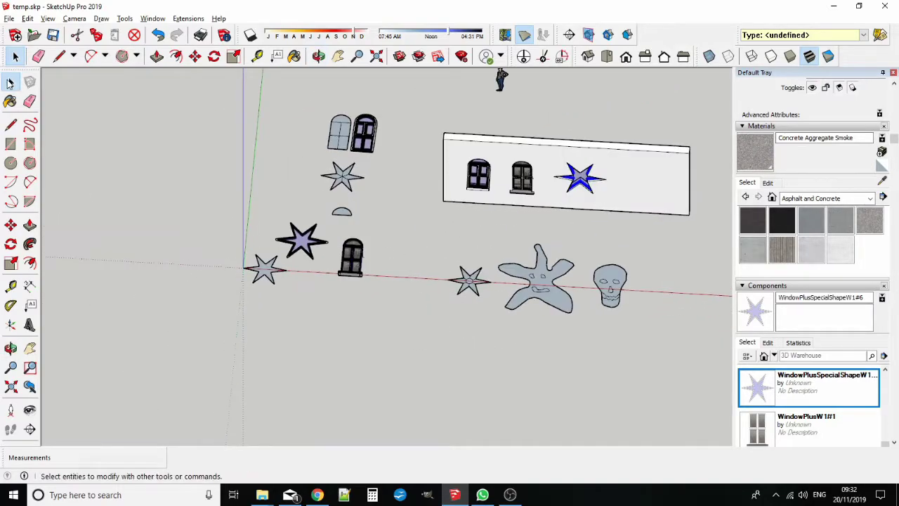
left_click(11, 224)
key("space")
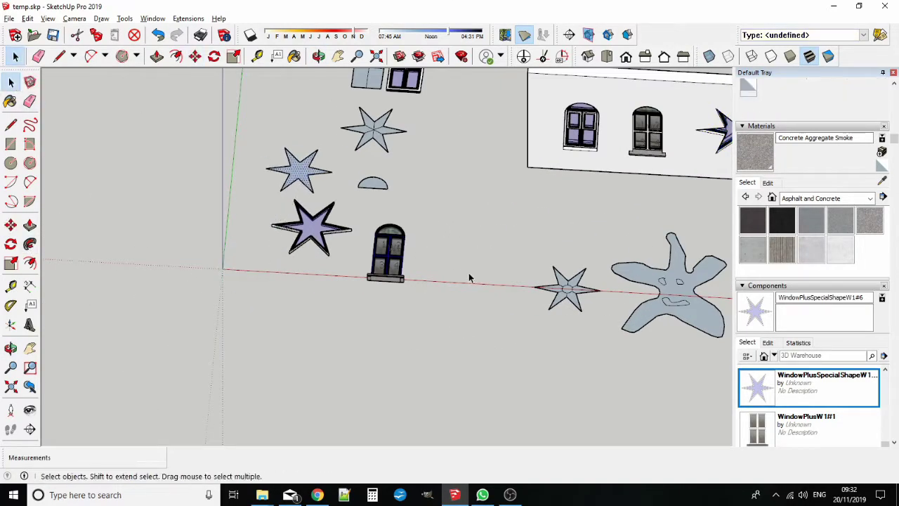
left_click(570, 286)
scroll(570, 287, "up", 5)
left_click(11, 225)
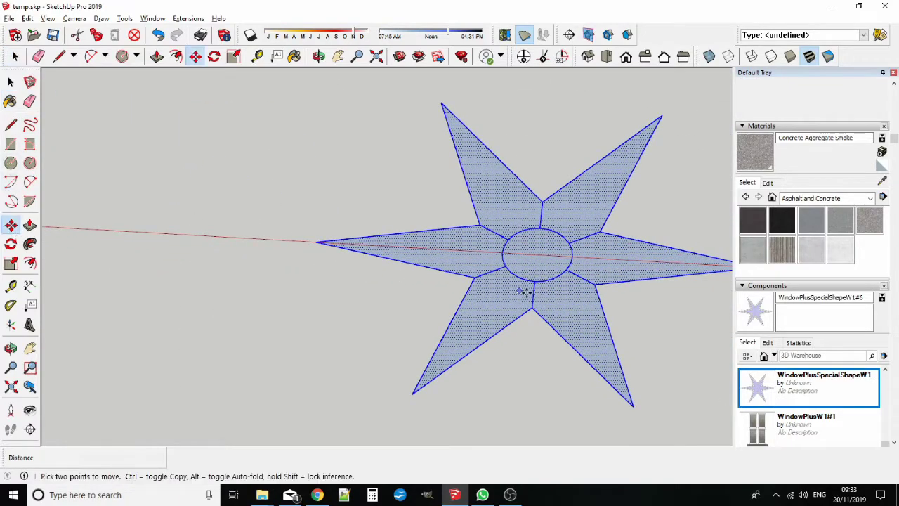
left_click(538, 256)
scroll(538, 256, "down", 6)
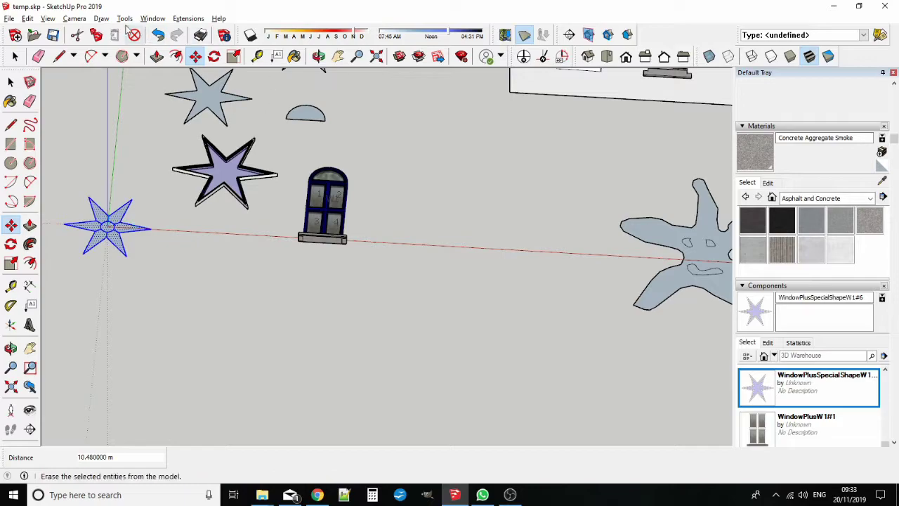
Step: Create a WinDoorPlus custom-shaped window assembly from the star face and place it on the wall
left_click(188, 19)
mouse_move(256, 73)
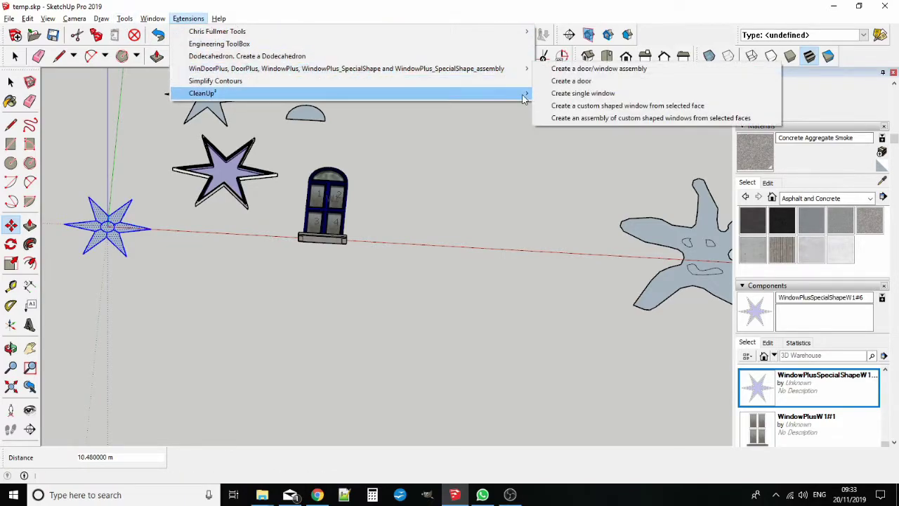
left_click(562, 118)
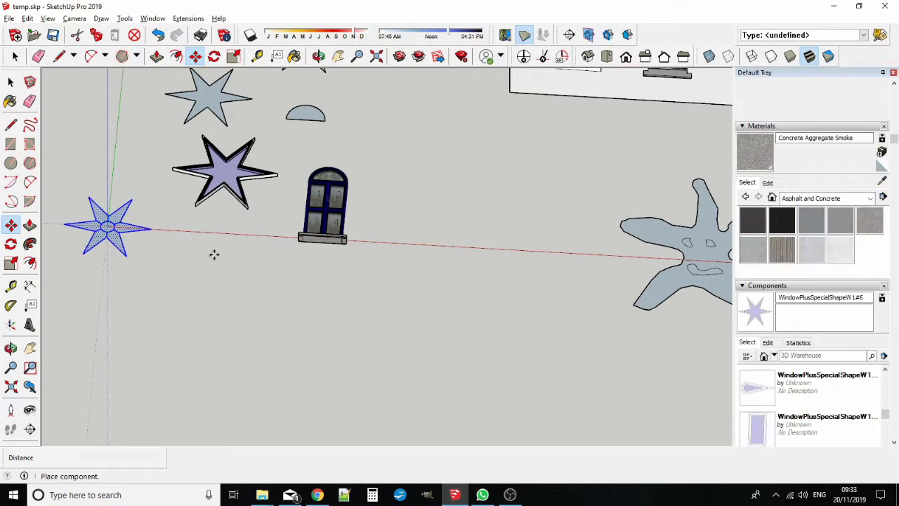
middle_click_drag(210, 253, 365, 227)
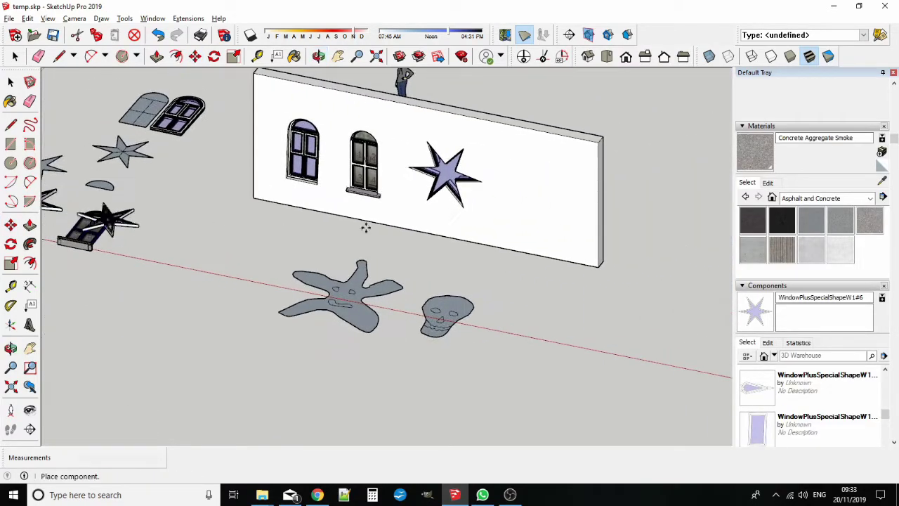
scroll(492, 197, "up", 6)
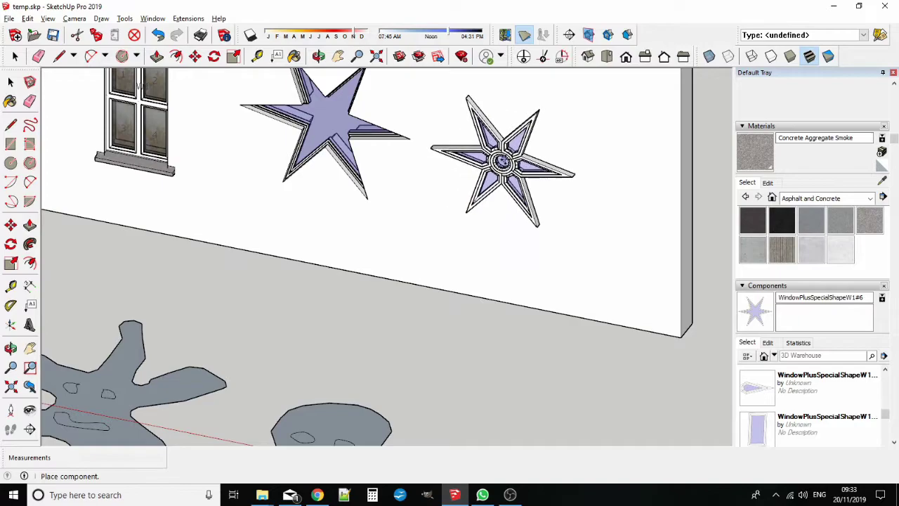
left_click(513, 163)
key("space")
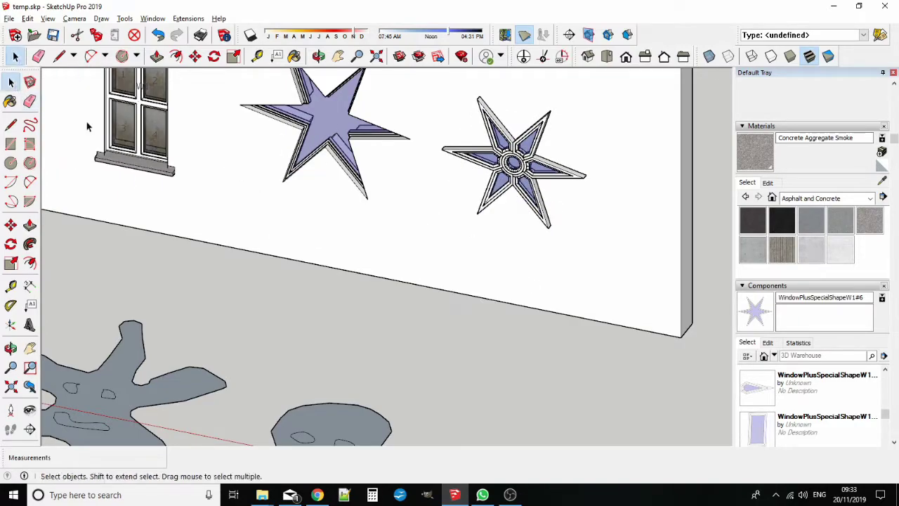
middle_click_drag(492, 281, 436, 202)
Step: Give the second star window assembly a Plain outer frame
right_click(388, 202)
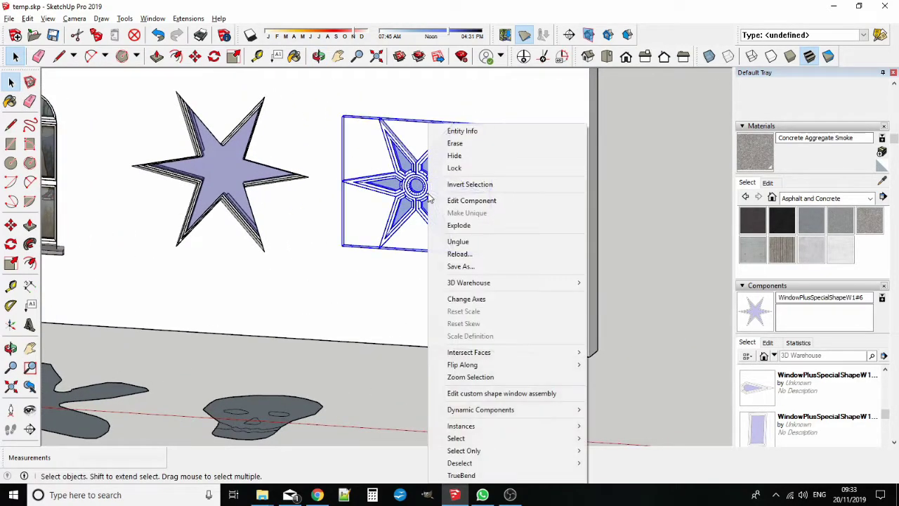
left_click(494, 395)
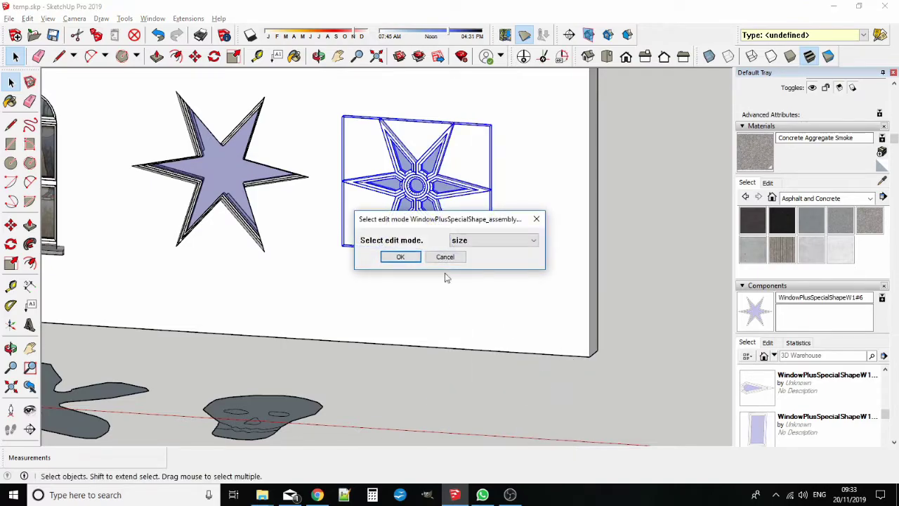
left_click(475, 240)
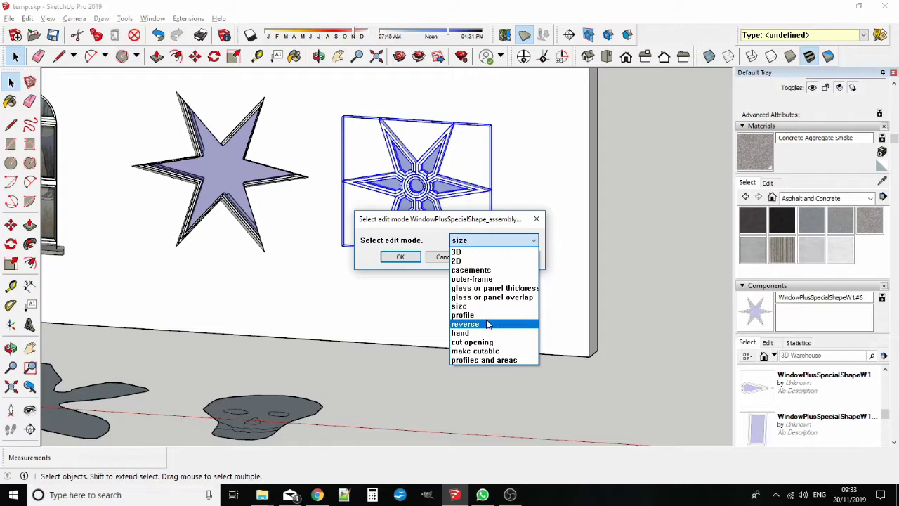
left_click(473, 279)
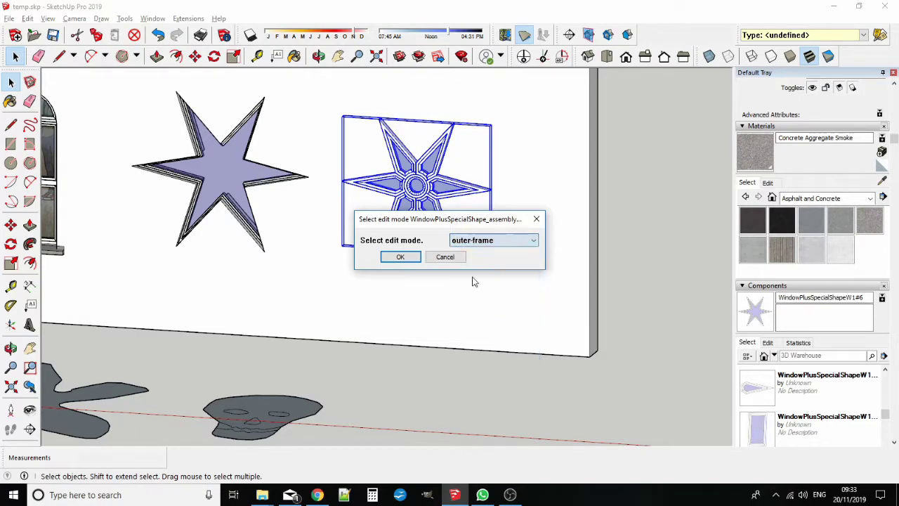
left_click(400, 257)
left_click(469, 241)
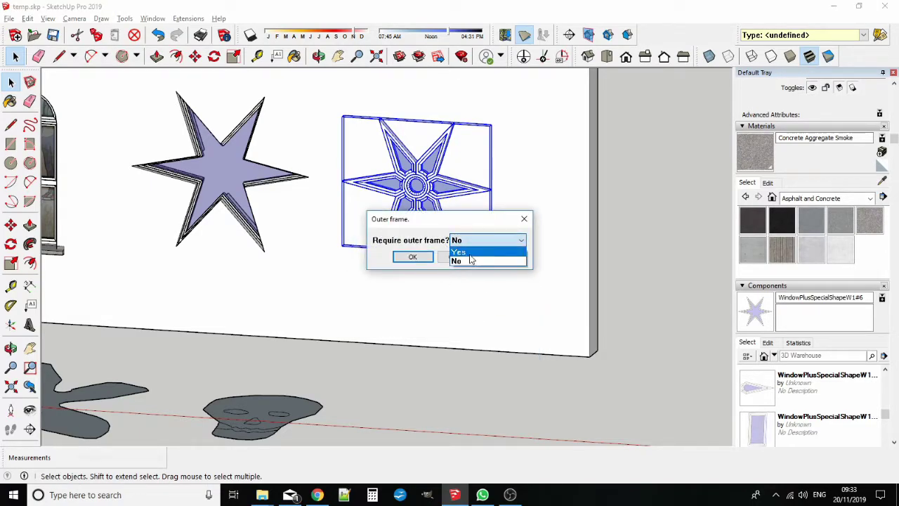
left_click(472, 250)
left_click(414, 257)
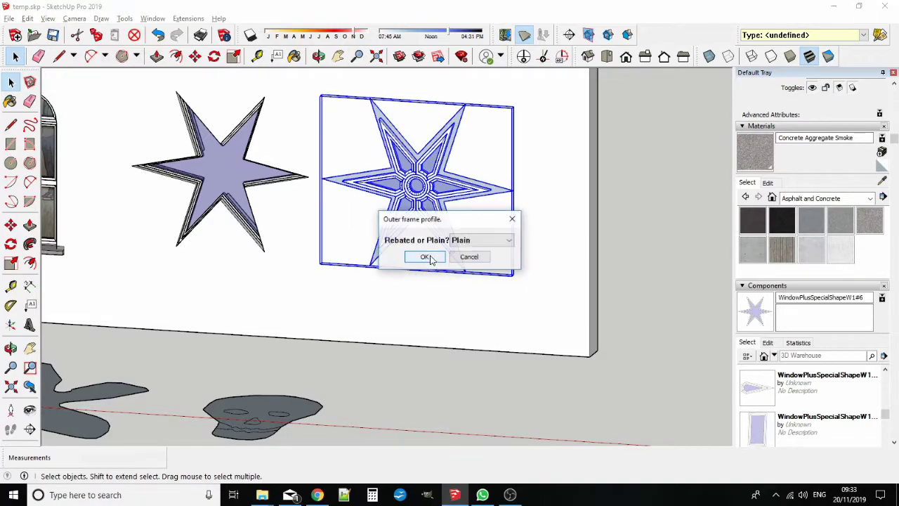
left_click(425, 257)
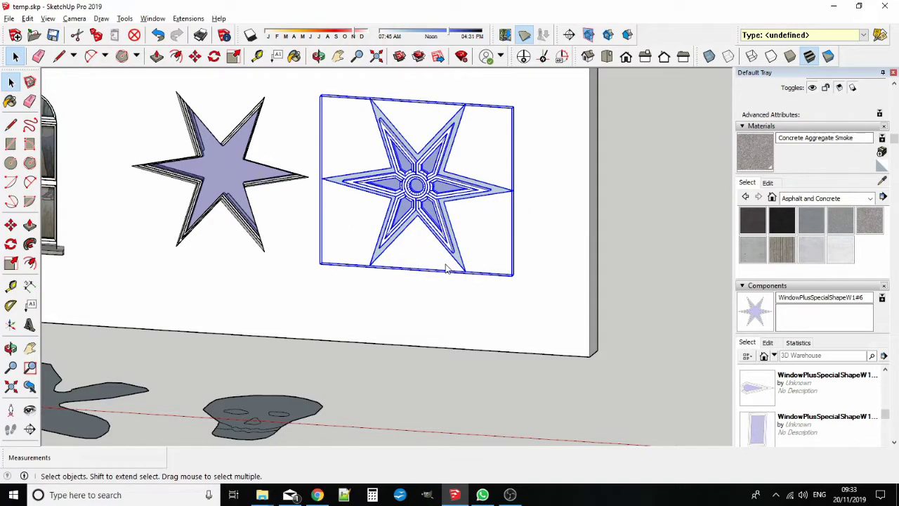
Step: Start cutting the second star's opening through the wall, accepting the wall thickness
right_click(425, 247)
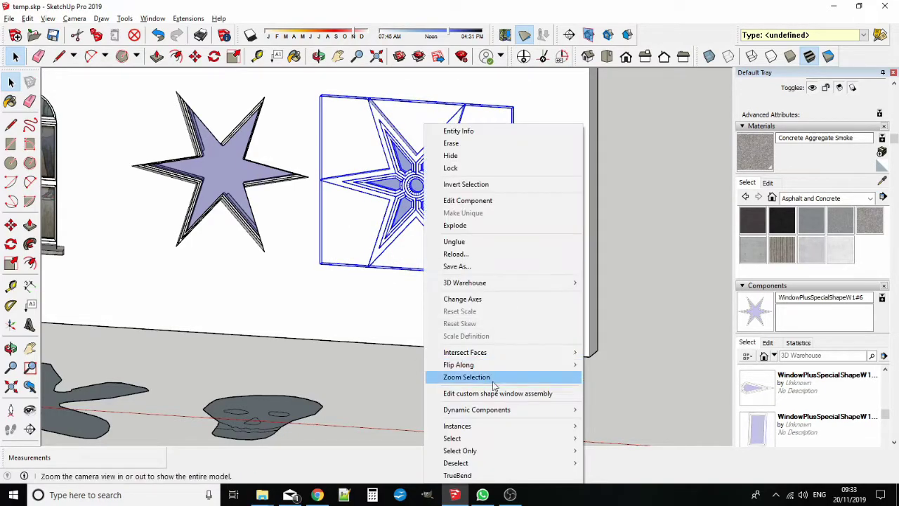
left_click(516, 374)
left_click(523, 238)
left_click(517, 298)
left_click(401, 255)
left_click(511, 271)
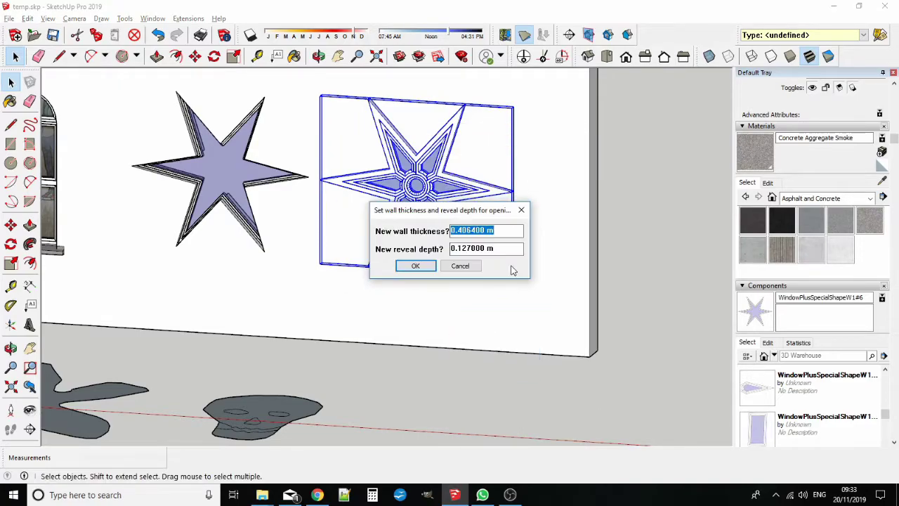
key("Return")
mouse_move(510, 267)
middle_mouse_down()
mouse_move(375, 226)
mouse_move(480, 237)
mouse_move(485, 228)
mouse_move(411, 266)
mouse_move(485, 247)
mouse_move(504, 255)
middle_mouse_up()
Step: Push/Pull the wall's end face outward to lengthen the wall
scroll(480, 237, "up", 3)
scroll(479, 237, "up", 3)
scroll(449, 226, "down", 6)
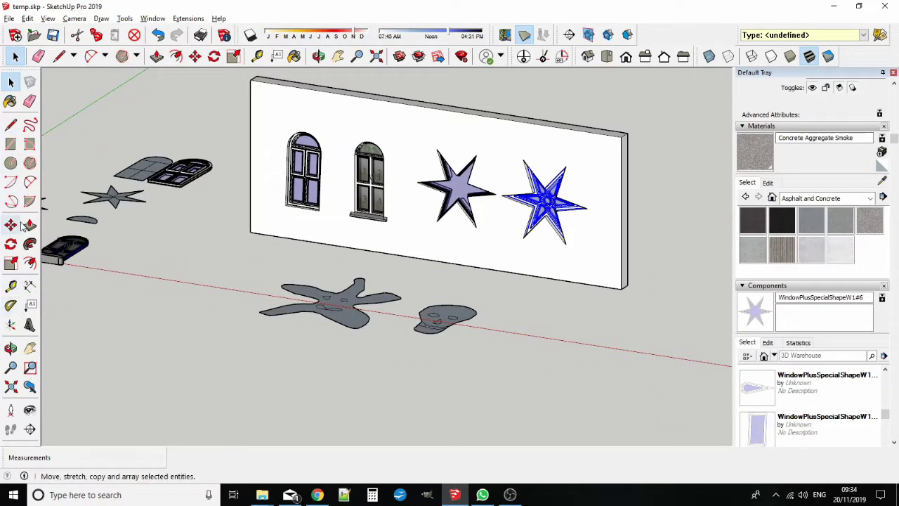
left_click(30, 224)
scroll(620, 237, "down", 3)
left_click_drag(311, 203, 413, 207)
scroll(249, 233, "down", 3)
key("space")
Step: Move the blue star 1 m along the green axis and the splat face near the origin
key("m")
left_click(258, 227)
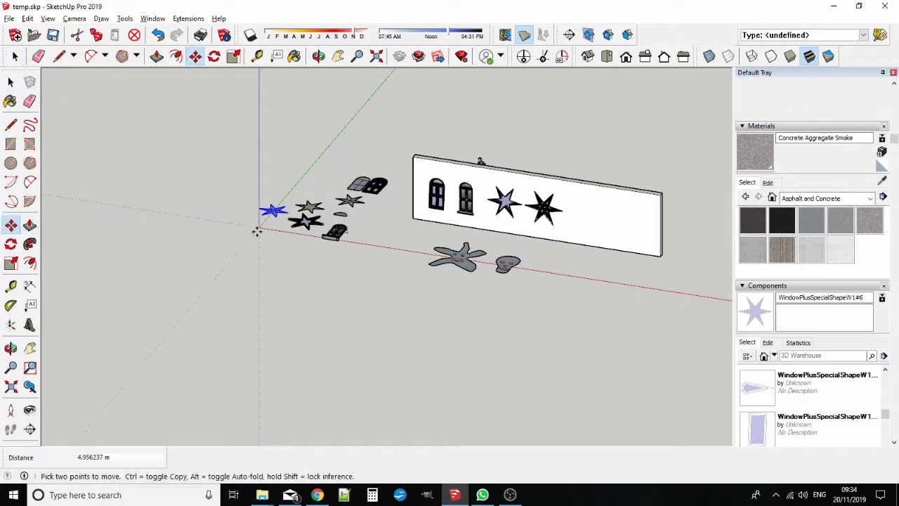
type("1")
key("Return")
key("space")
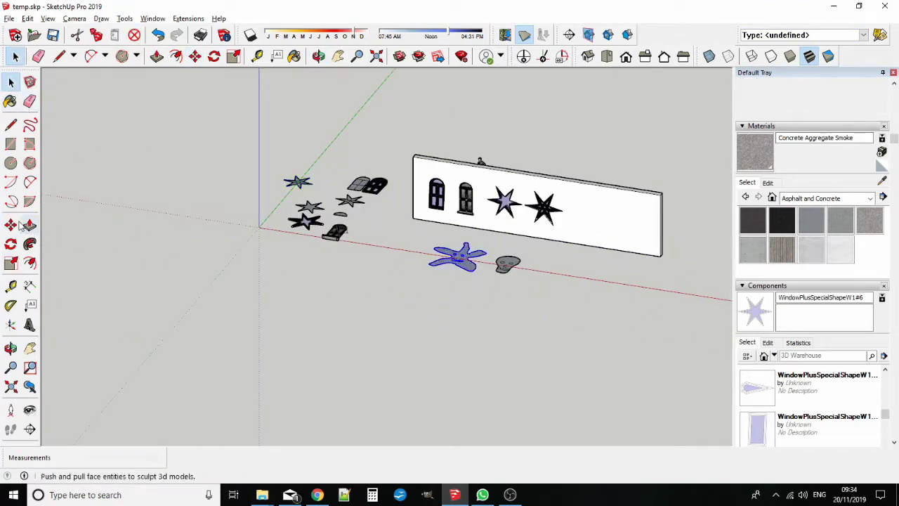
left_click(12, 225)
scroll(442, 261, "up", 5)
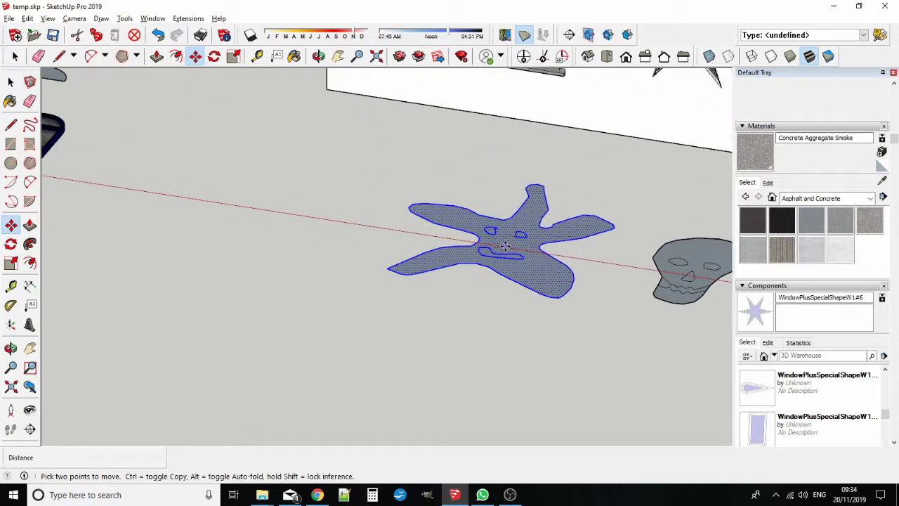
scroll(504, 245, "down", 6)
left_click(506, 250)
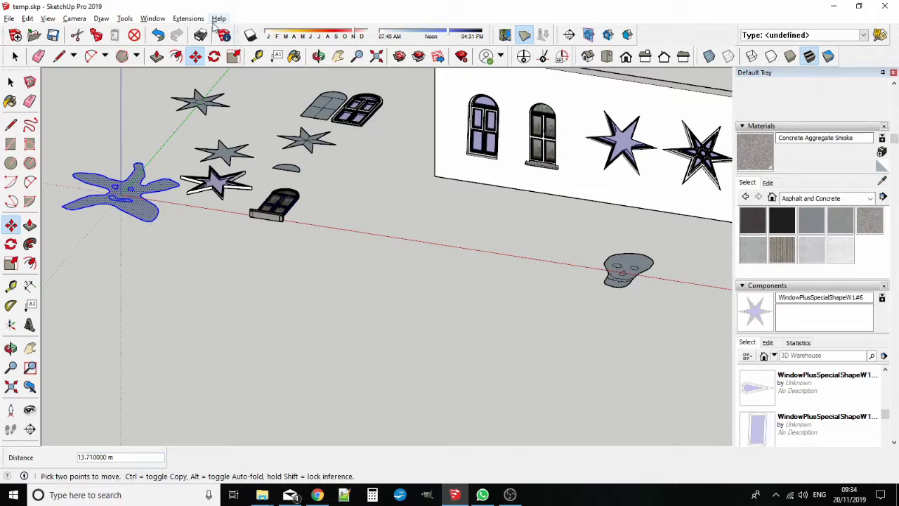
Step: Generate a WinDoorPlus custom window from the splat face and place it on the wall
left_click(190, 20)
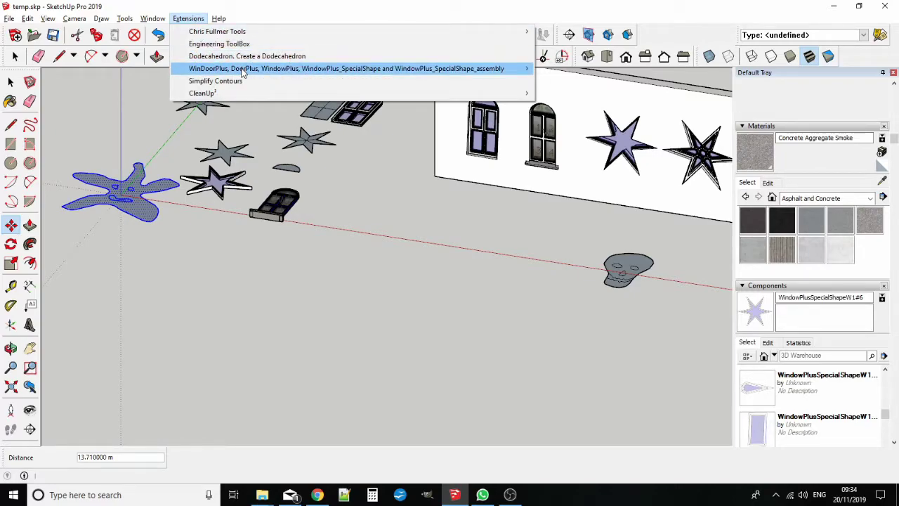
mouse_move(243, 70)
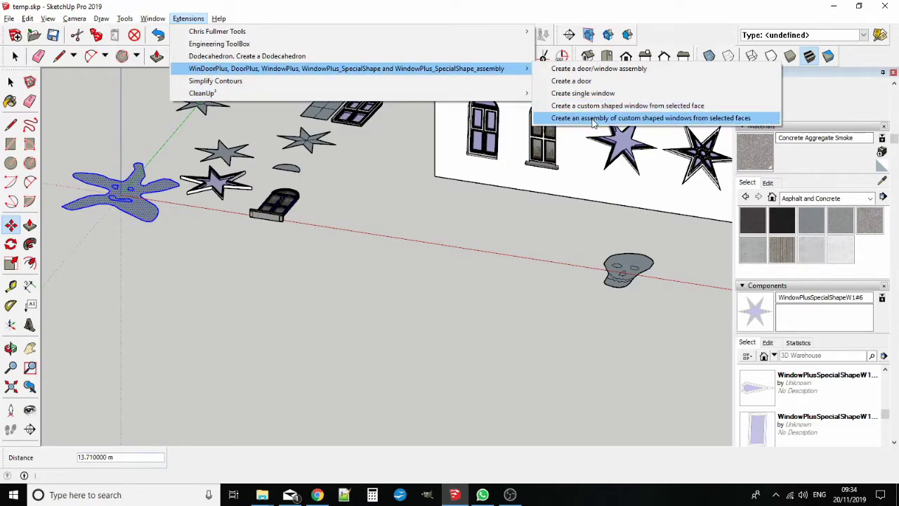
left_click(593, 121)
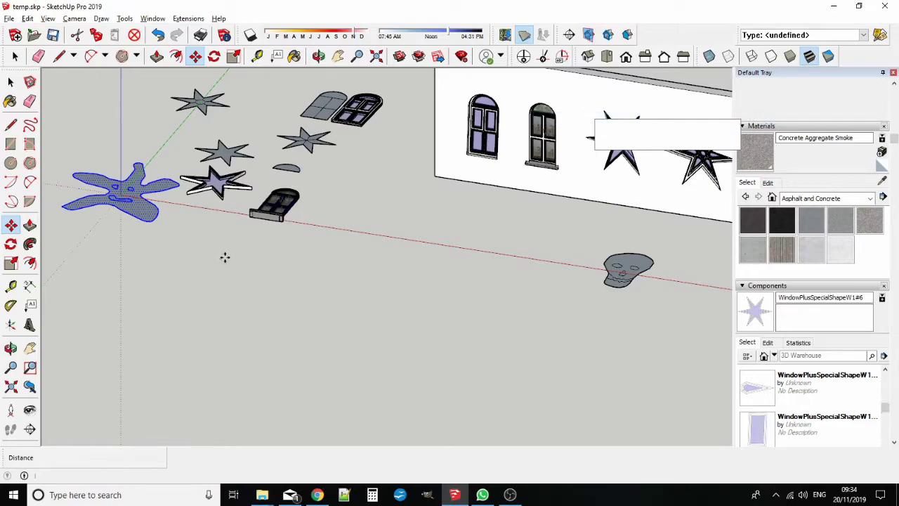
scroll(225, 249, "down", 1)
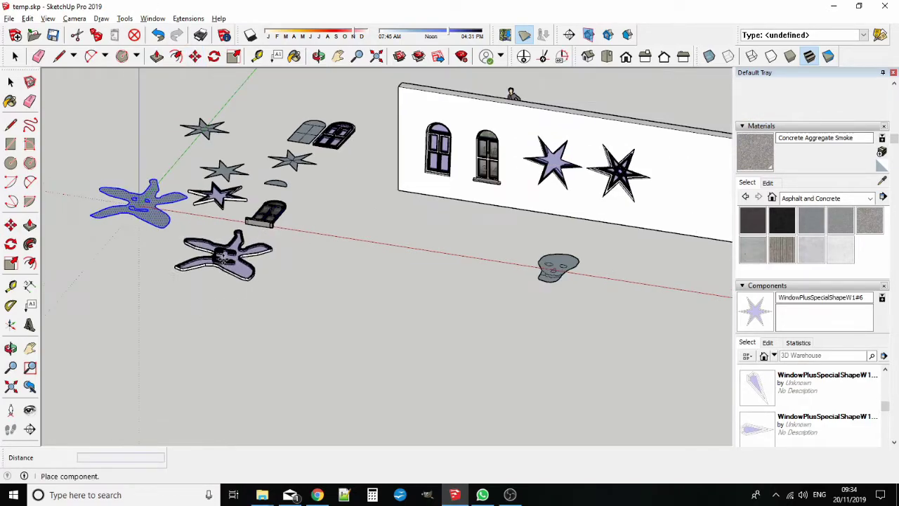
scroll(225, 253, "down", 2)
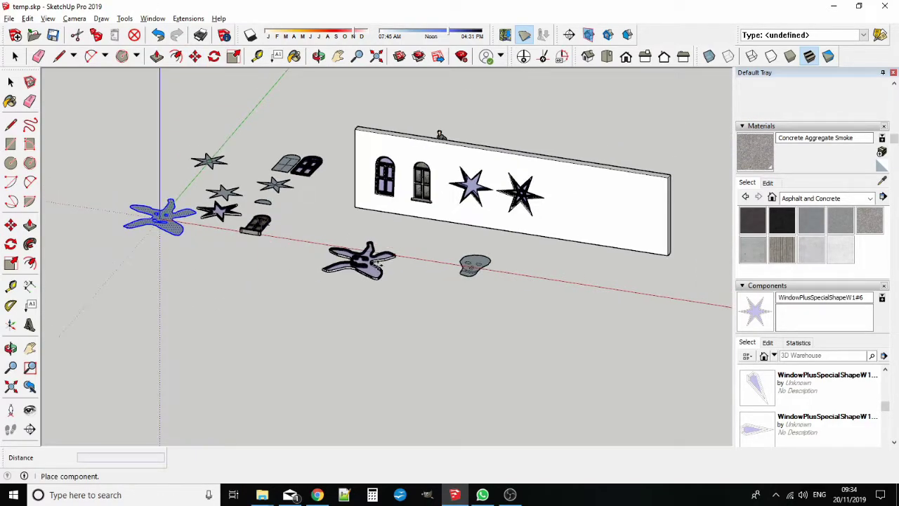
middle_click_drag(378, 262, 236, 297, "shift")
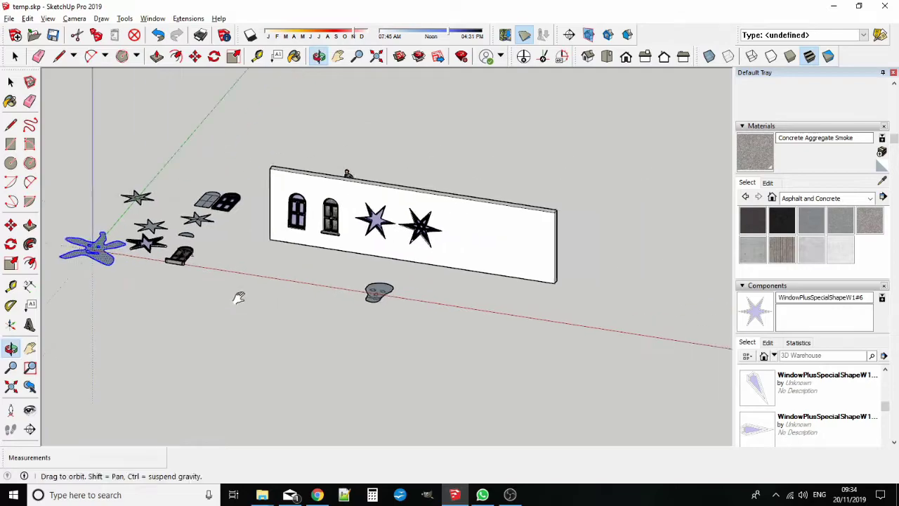
left_click(402, 254)
key("space")
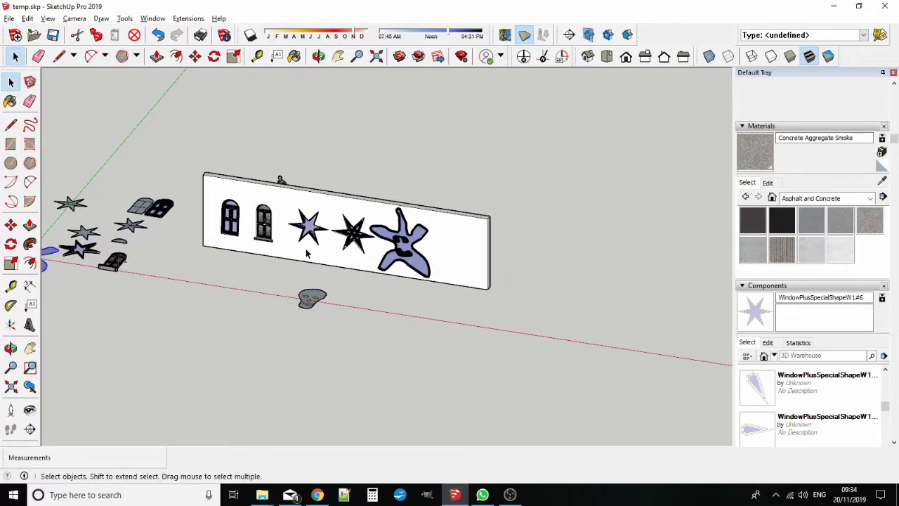
Step: Move the original splat face out of the way near the origin
middle_click_drag(367, 331, 553, 373, "shift")
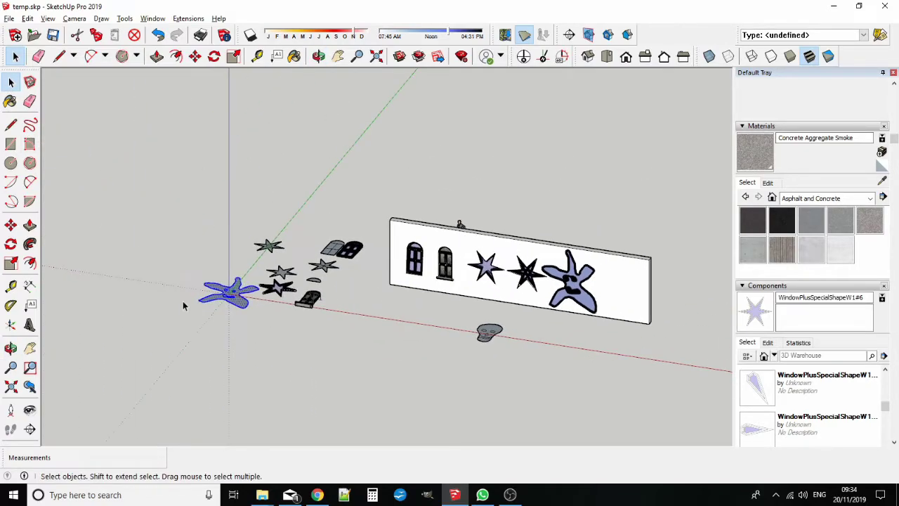
key("m")
left_click(180, 266)
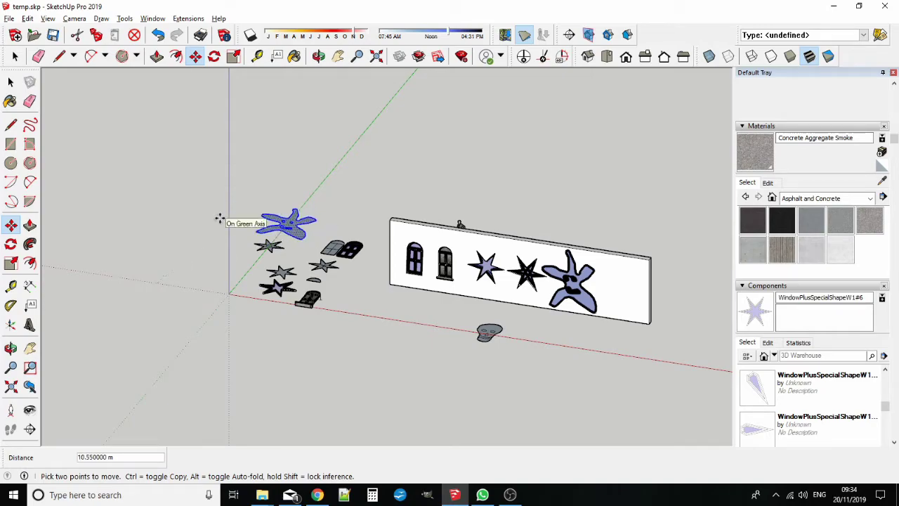
left_click(220, 221)
key("space")
key("m")
scroll(485, 355, "up", 6)
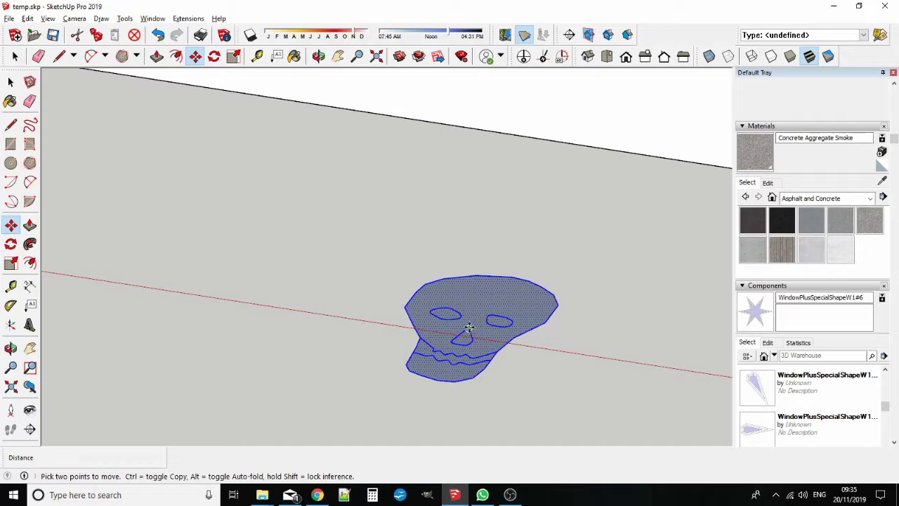
Step: Move the skull face to the origin and generate a WinDoorPlus custom window assembly from it
left_click(489, 338)
scroll(490, 337, "down", 8)
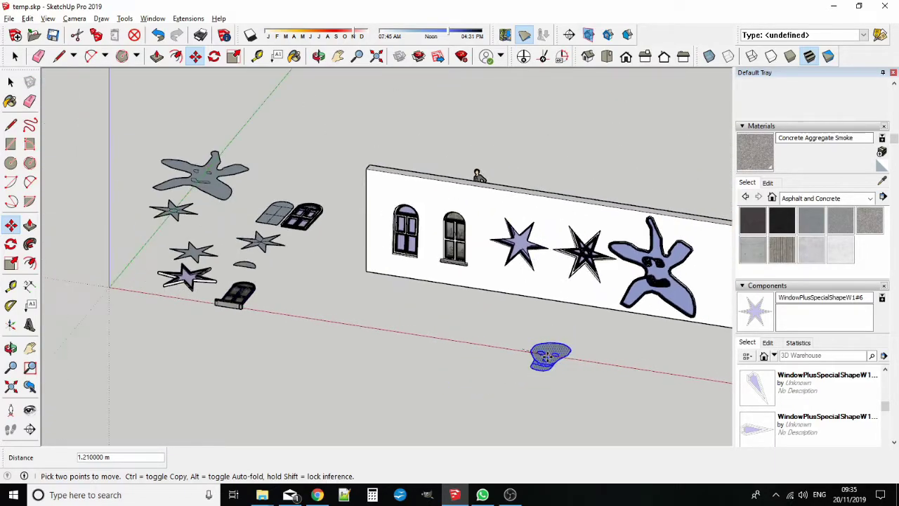
left_click(149, 294)
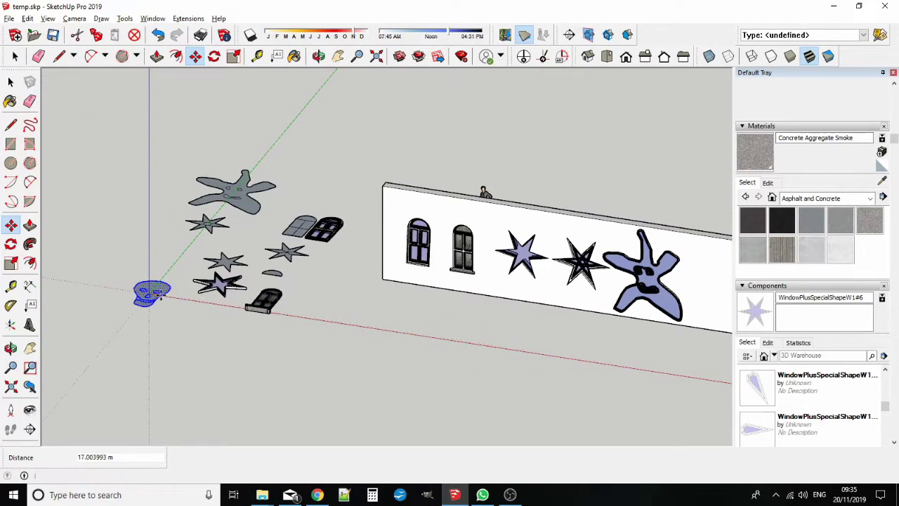
left_click(182, 19)
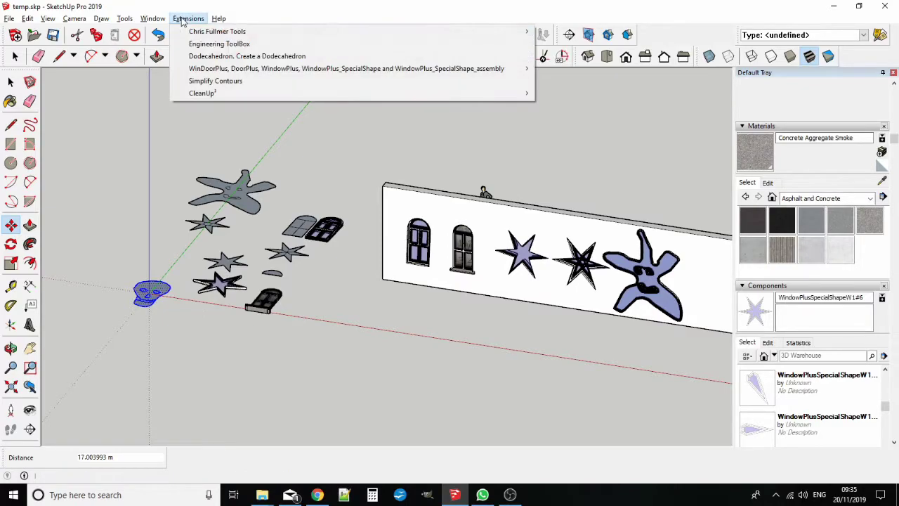
mouse_move(288, 69)
left_click(580, 118)
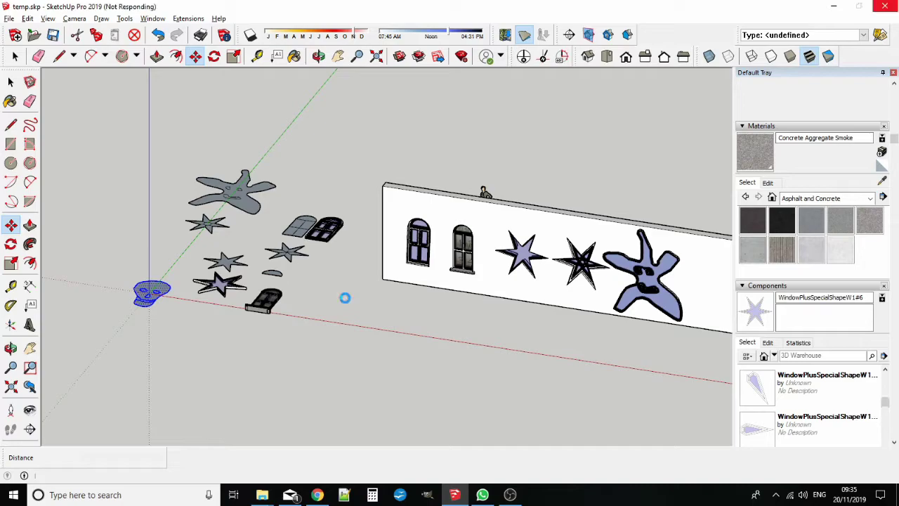
middle_click_drag(417, 260, 188, 257)
scroll(491, 320, "up", 6)
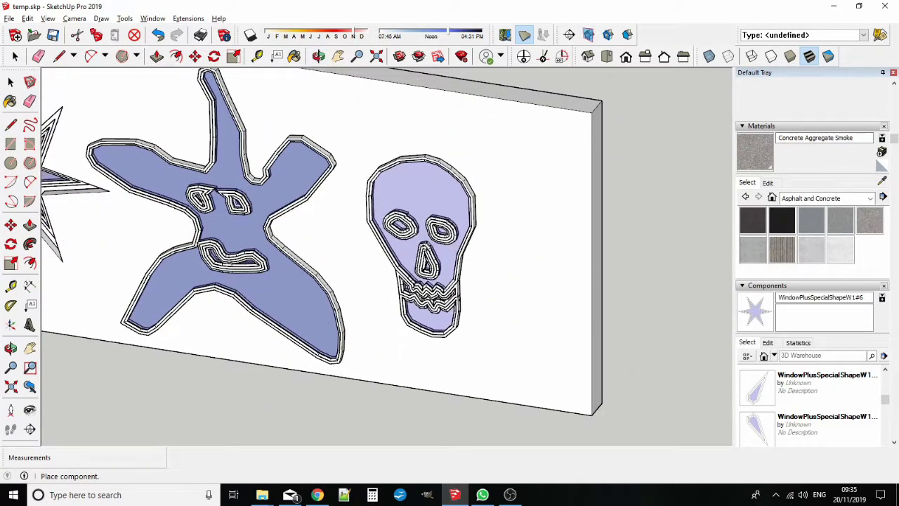
Step: Place the skull window on the wall beside the splat window
left_click(421, 246)
left_click(11, 81)
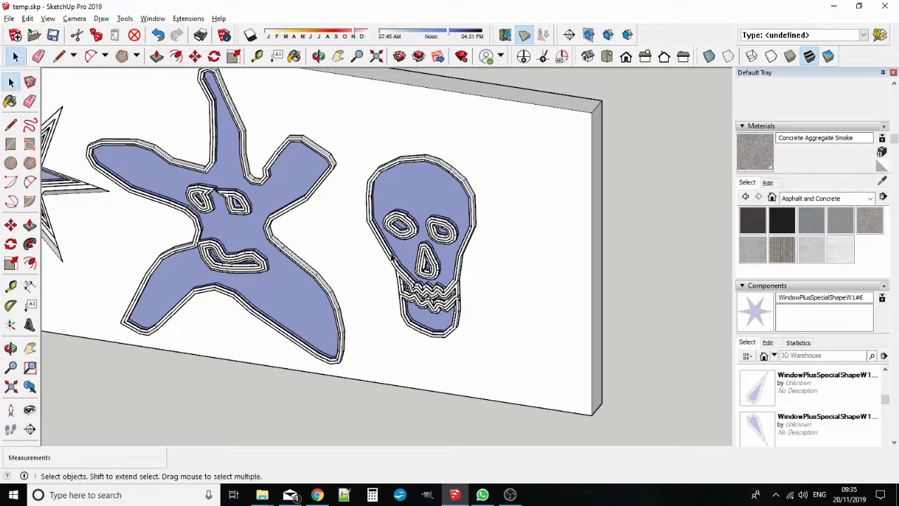
left_click(250, 223)
right_click(250, 223)
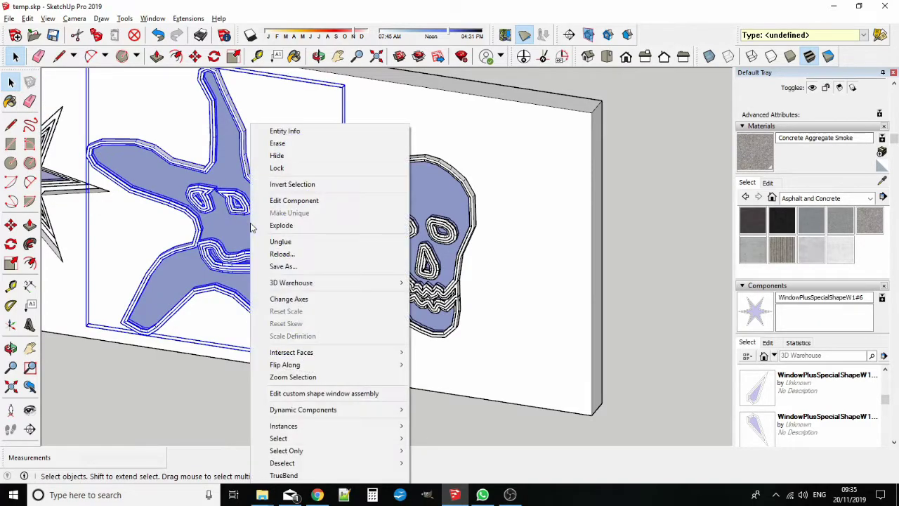
Step: Cut the splat window's opening through the wall, leaving a 0.127 m reveal depth
left_click(327, 393)
left_click(505, 240)
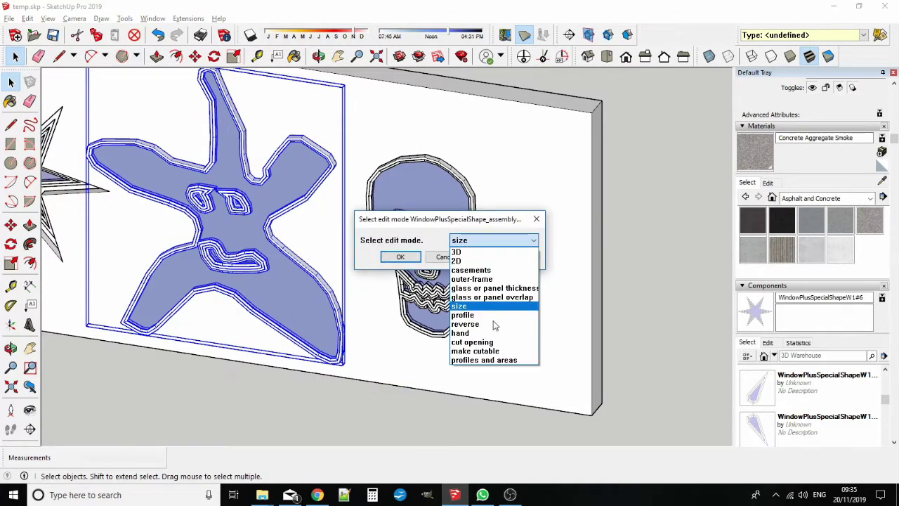
left_click(489, 343)
left_click(397, 257)
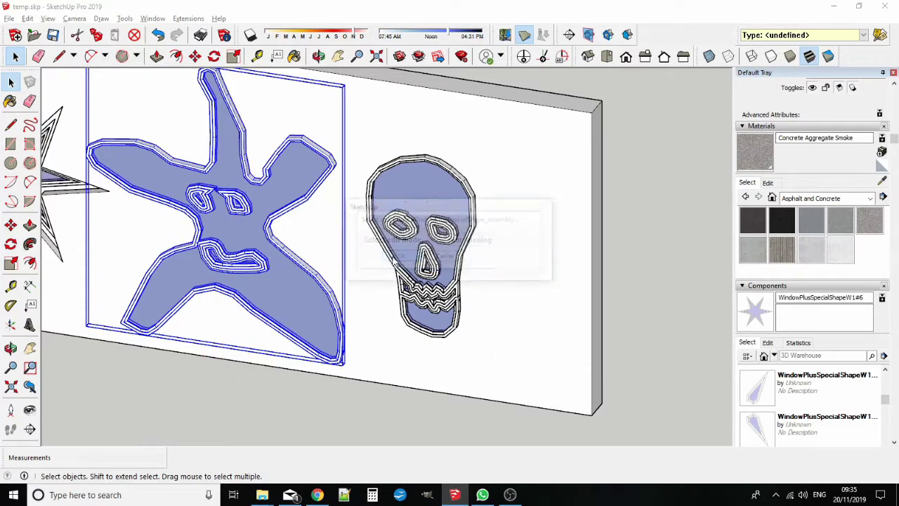
left_click(527, 271)
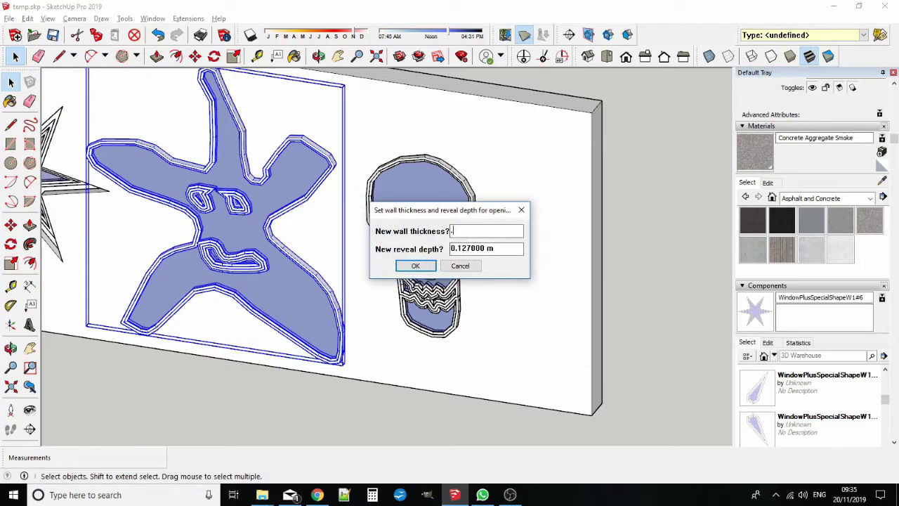
left_click(411, 262)
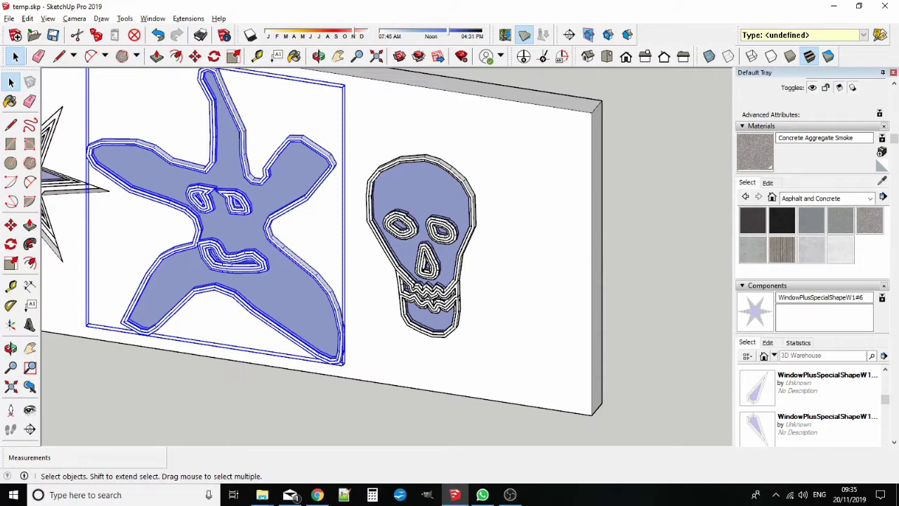
right_click(439, 247)
Step: Turn on an outer frame for the skull window and accept its frame profile
left_click(491, 391)
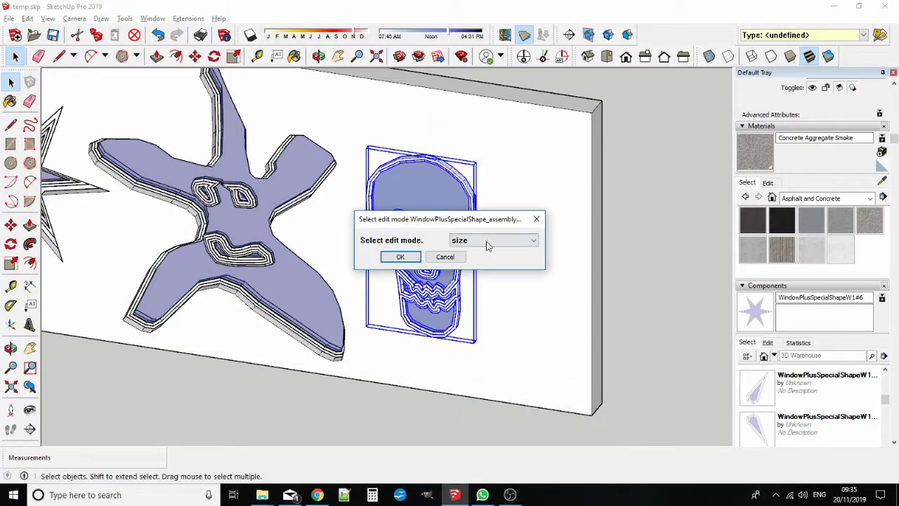
left_click(487, 243)
left_click(512, 327)
key("Return")
left_click(519, 240)
left_click(465, 249)
left_click(413, 256)
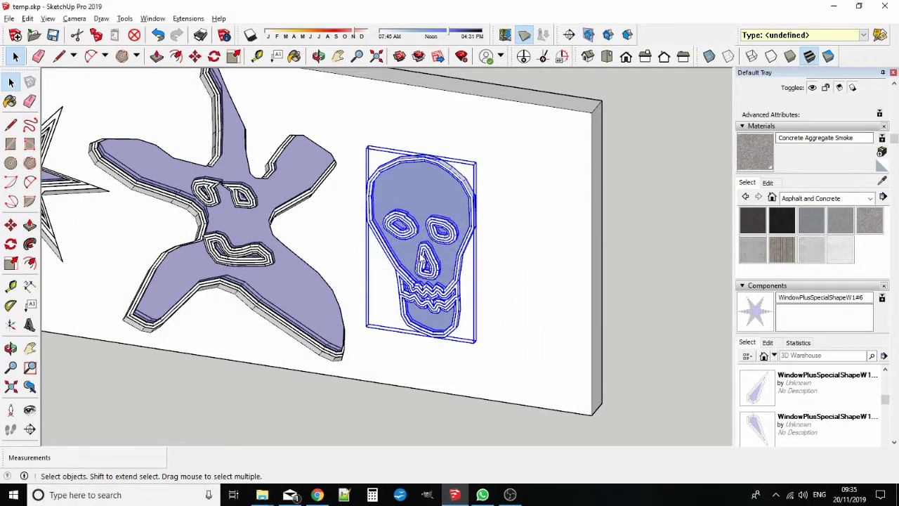